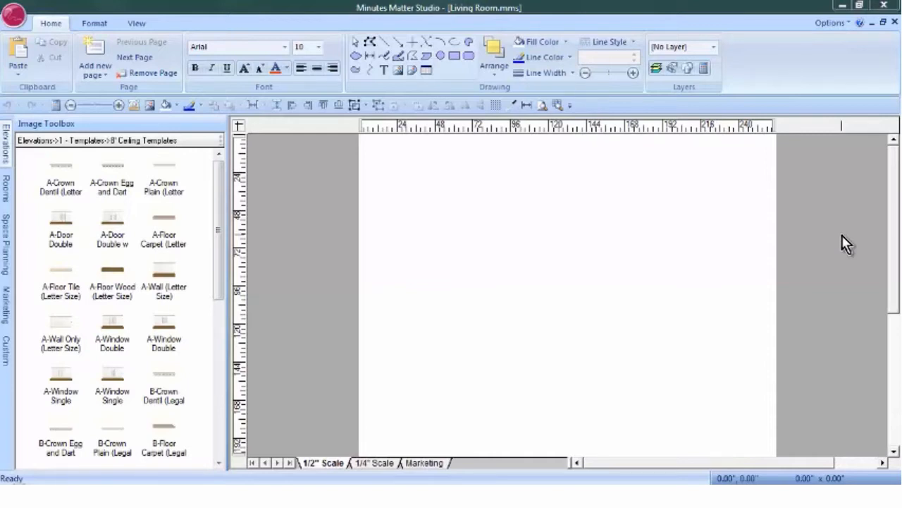
{"action": "left_click", "coordinate": [14, 17]}
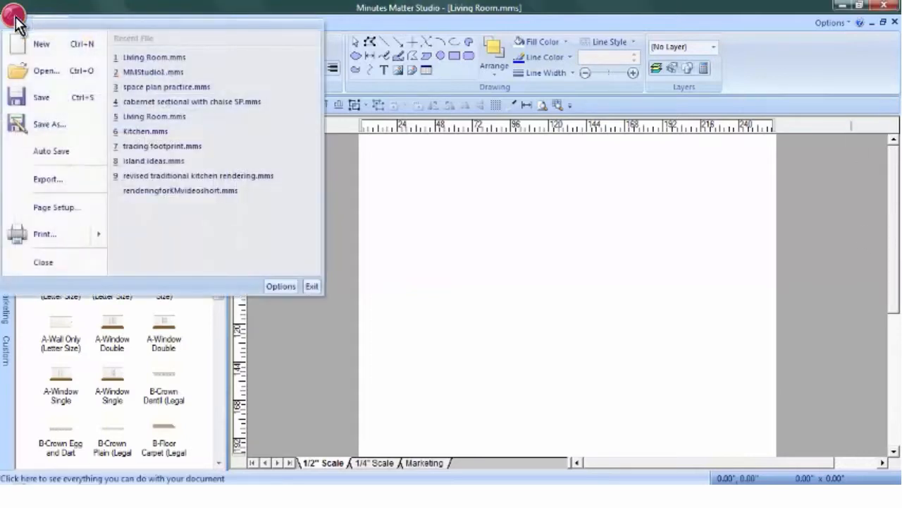
{"action": "left_click", "coordinate": [41, 71]}
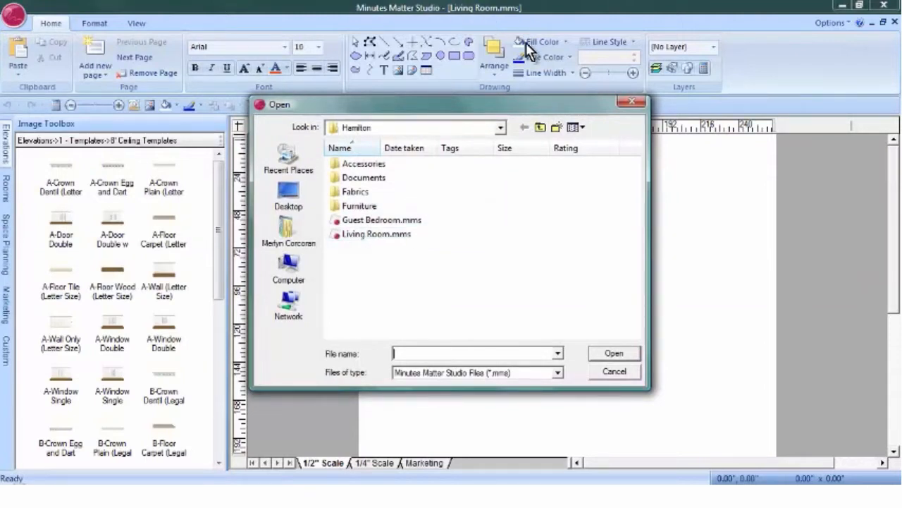
{"action": "left_click", "coordinate": [631, 103]}
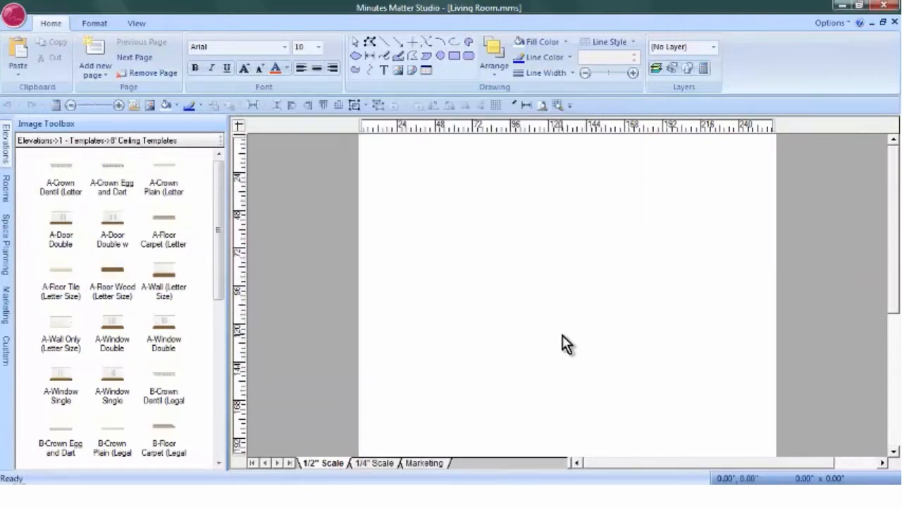
Step: Remove the 1/2" Scale and Marketing pages from the document, leaving only the 1/4" Scale page
{"action": "right_click", "coordinate": [317, 470]}
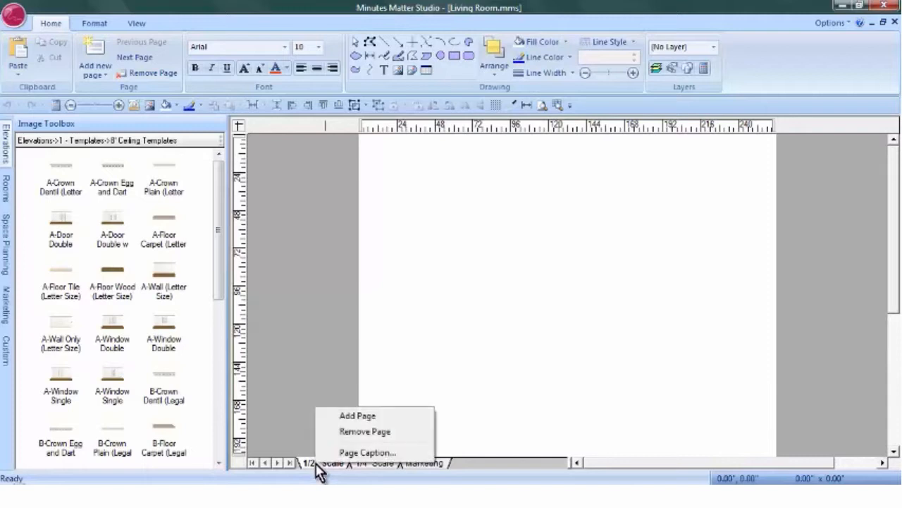
{"action": "left_click", "coordinate": [356, 432]}
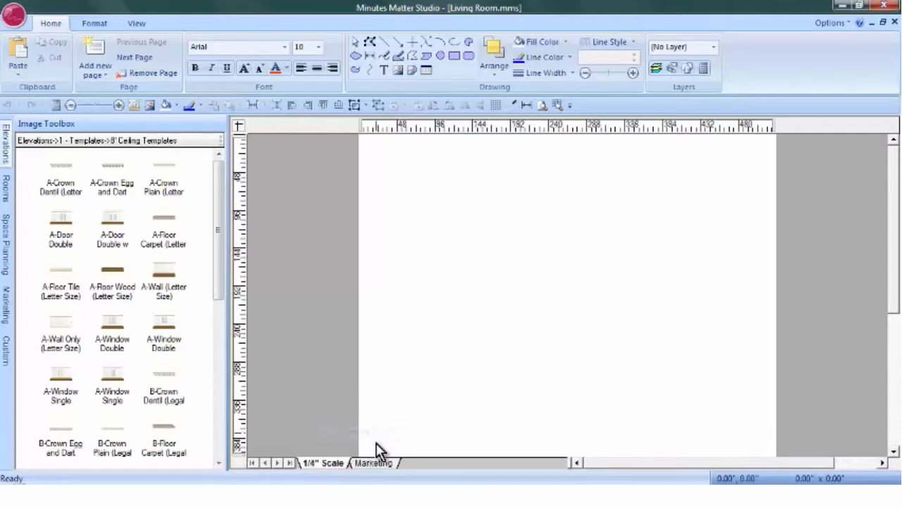
{"action": "right_click", "coordinate": [374, 465]}
{"action": "left_click", "coordinate": [418, 429]}
Step: Check the drawing scale of the 1/4" Scale page and leave its settings as they are
{"action": "left_click", "coordinate": [141, 24]}
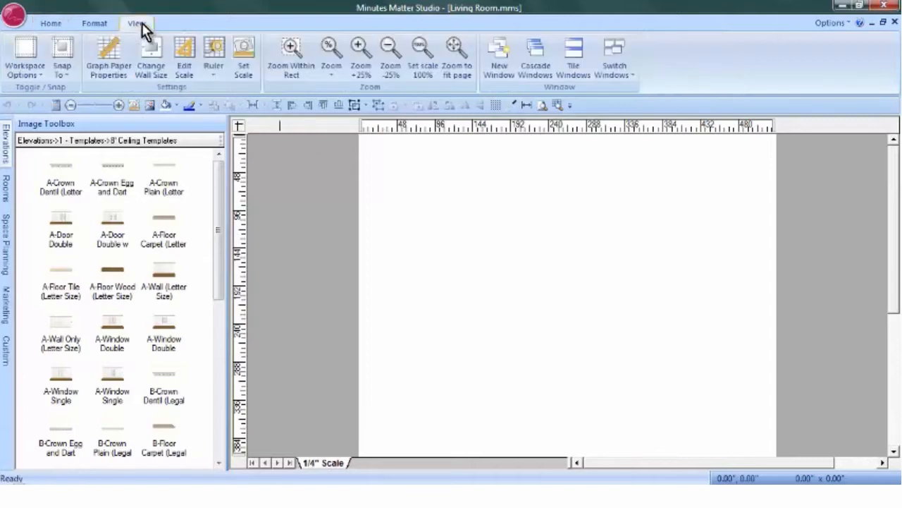
{"action": "left_click", "coordinate": [183, 48]}
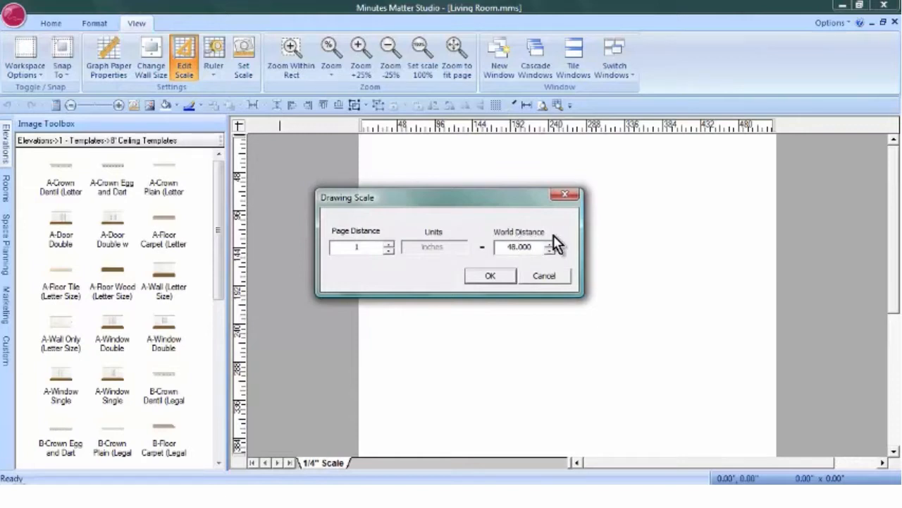
{"action": "left_click", "coordinate": [565, 197]}
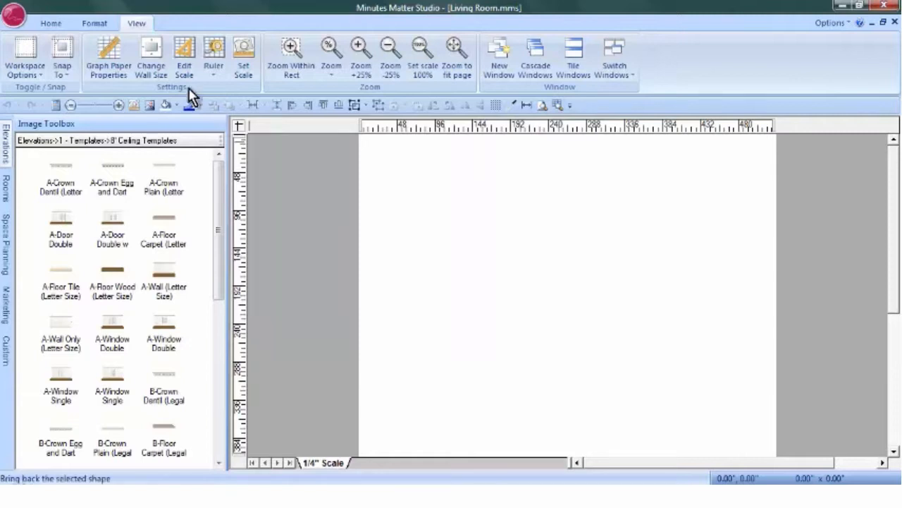
Step: Show the graph paper on the page and switch the ruler units to feet
{"action": "left_click", "coordinate": [102, 25]}
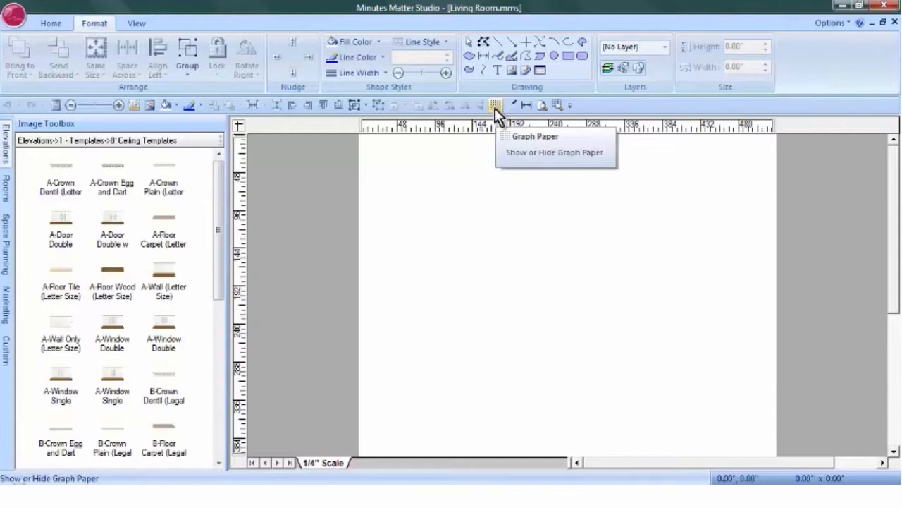
{"action": "left_click", "coordinate": [138, 24]}
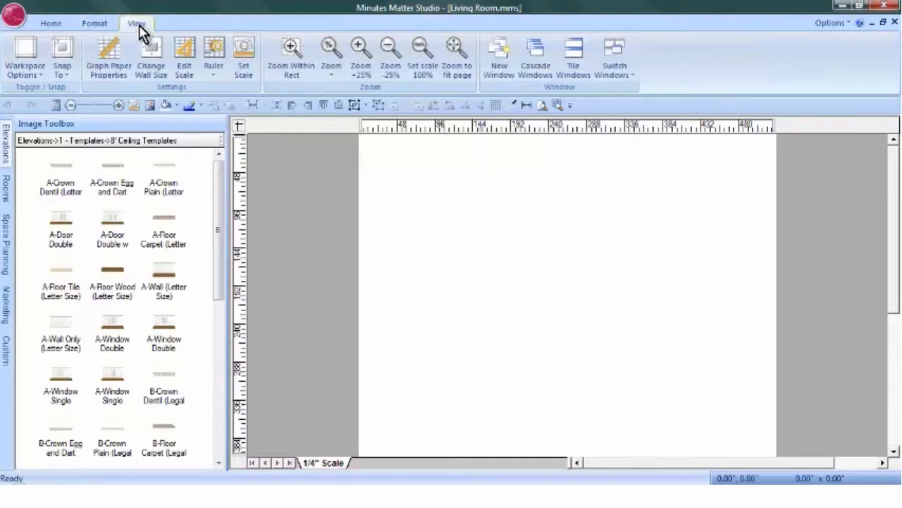
{"action": "left_click", "coordinate": [41, 76]}
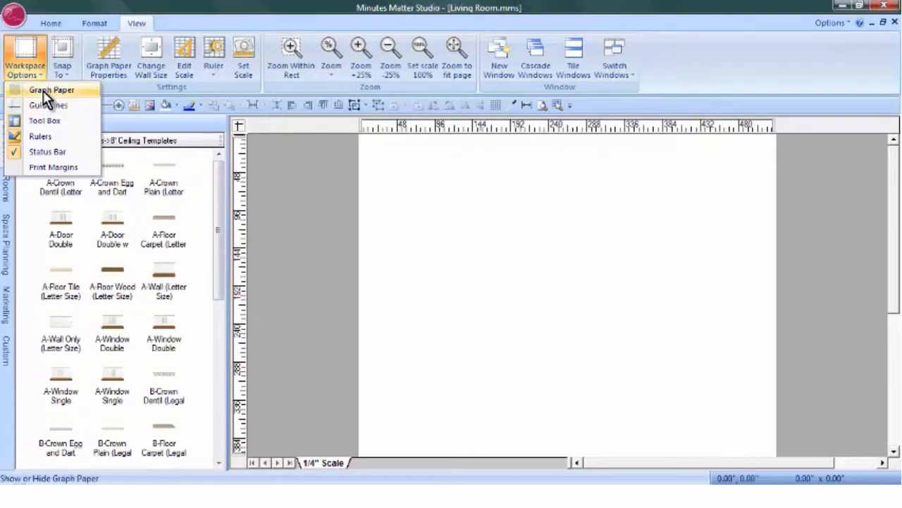
{"action": "left_click", "coordinate": [49, 90]}
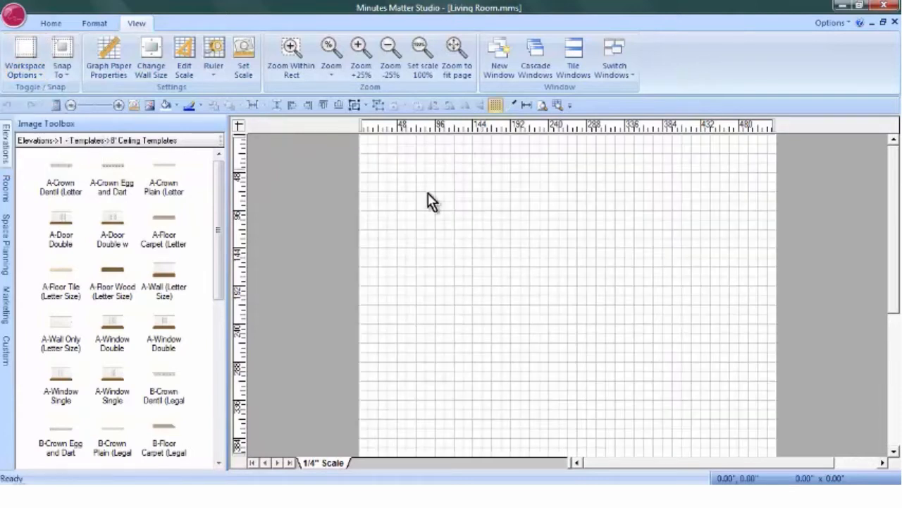
{"action": "right_click", "coordinate": [428, 132]}
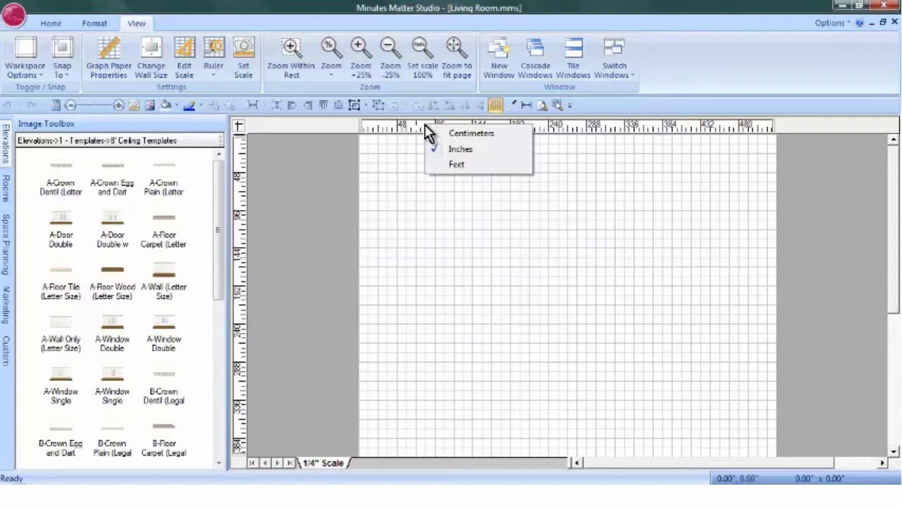
{"action": "left_click", "coordinate": [458, 166]}
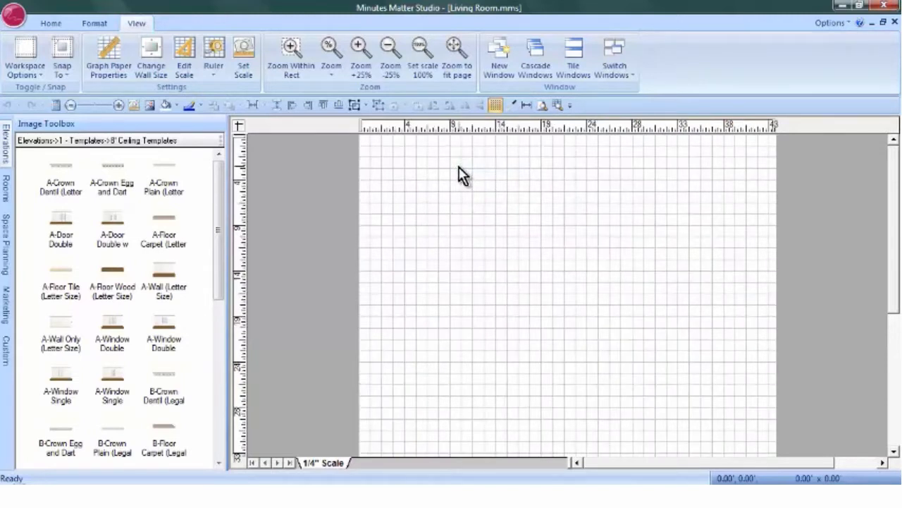
Step: Set the graph paper's horizontal and vertical grid spacing to 1 foot
{"action": "left_click", "coordinate": [114, 51]}
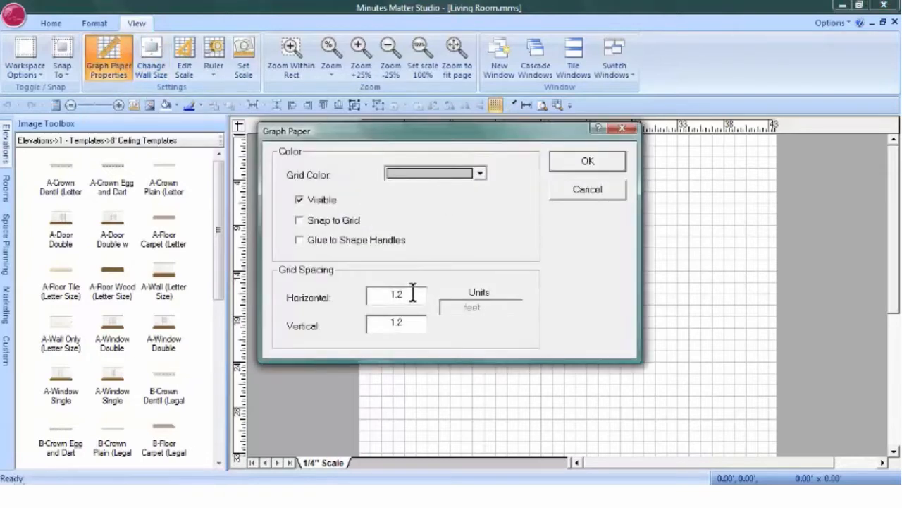
{"action": "double_click", "coordinate": [413, 294]}
{"action": "type", "text": "1"}
{"action": "double_click", "coordinate": [400, 322]}
{"action": "type", "text": "1"}
{"action": "left_click", "coordinate": [587, 163]}
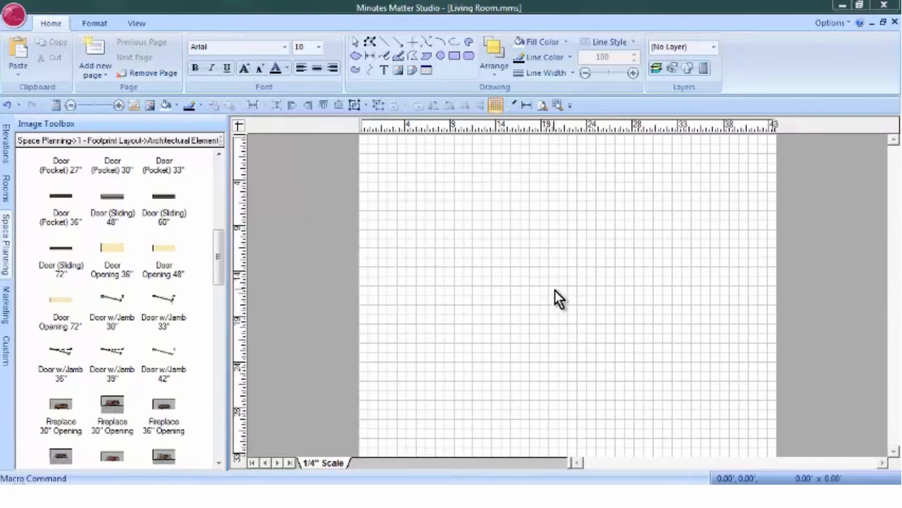
Step: Draw a rectangle about 24.8 ft wide by 16.4 ft high on the graph paper
{"action": "left_click", "coordinate": [455, 57]}
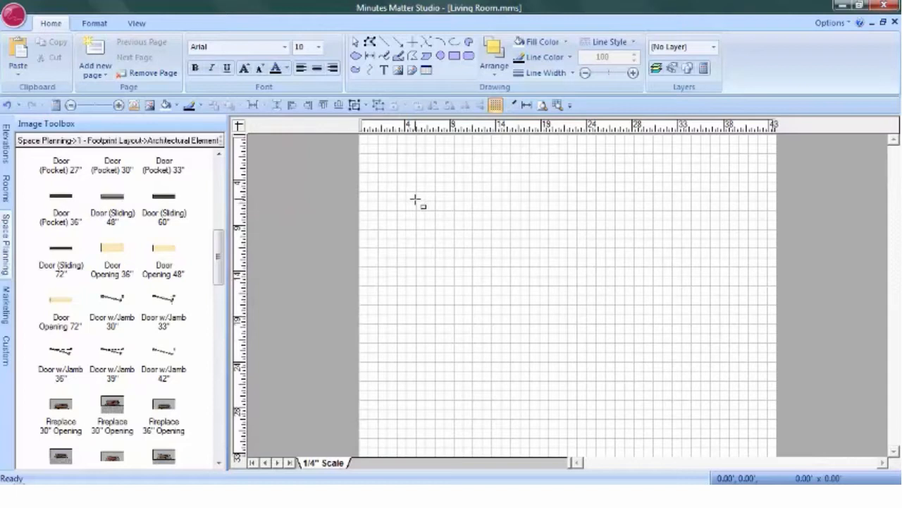
{"action": "mouse_move", "coordinate": [416, 200]}
{"action": "left_mouse_down"}
{"action": "mouse_move", "coordinate": [648, 292]}
{"action": "mouse_move", "coordinate": [652, 354]}
{"action": "left_mouse_up"}
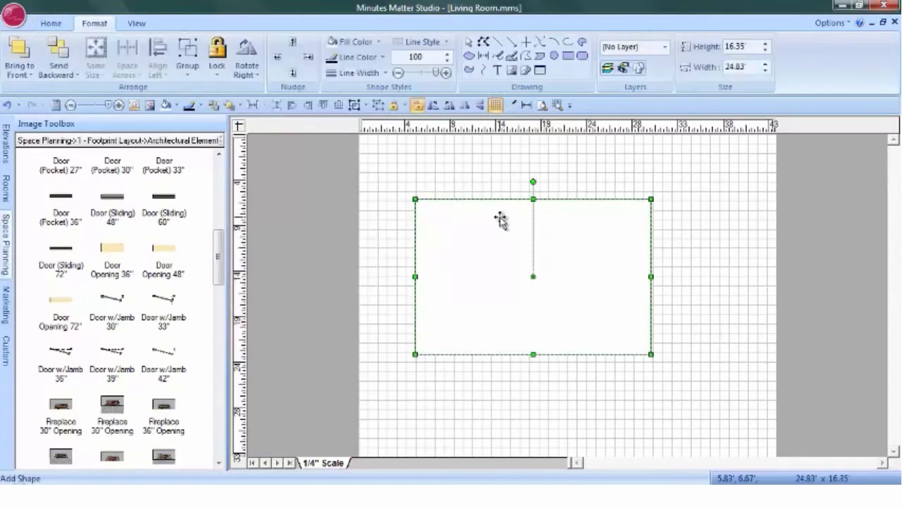
Step: Resize the rectangle to 14 ft high by 18 ft wide without keeping its aspect ratio, and move it lower on the page
{"action": "right_click", "coordinate": [496, 231]}
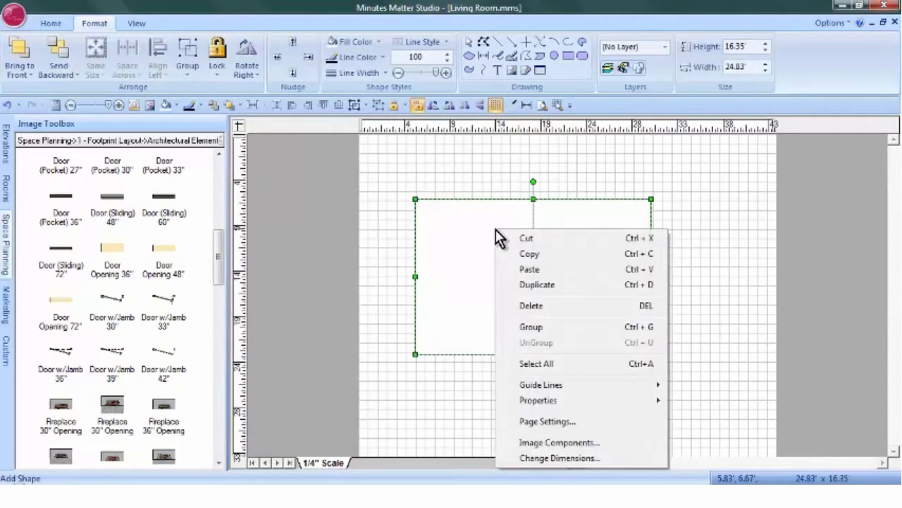
{"action": "left_click", "coordinate": [574, 459]}
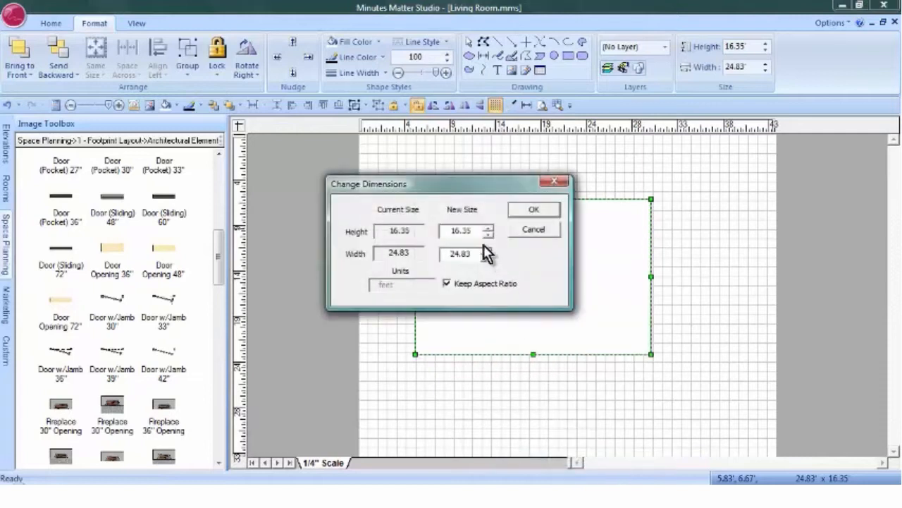
{"action": "left_click", "coordinate": [447, 285]}
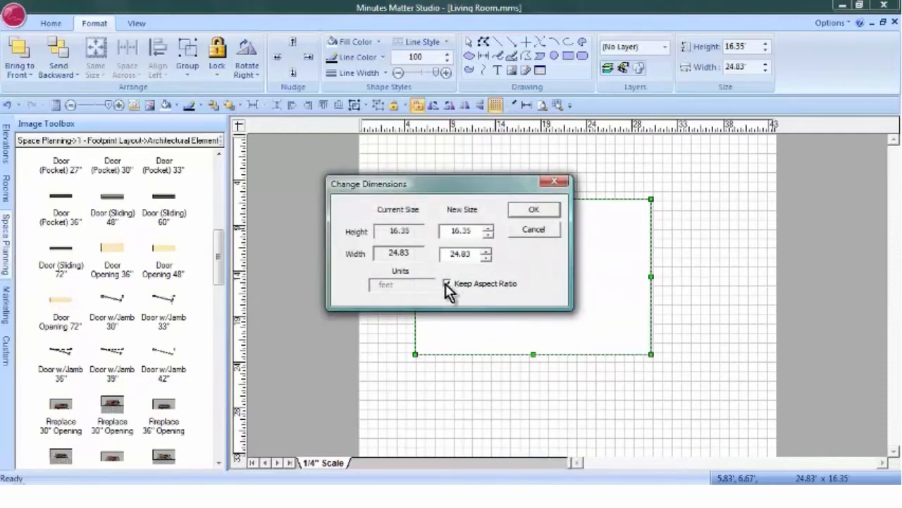
{"action": "left_click_drag", "start_coordinate": [475, 230], "coordinate": [436, 238]}
{"action": "type", "text": "14"}
{"action": "left_click_drag", "start_coordinate": [474, 254], "coordinate": [435, 258]}
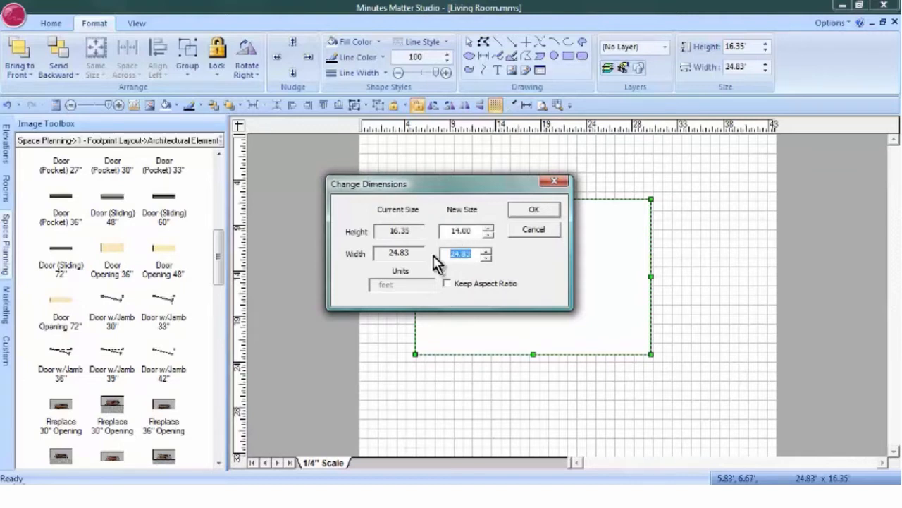
{"action": "type", "text": "18"}
{"action": "left_click", "coordinate": [536, 210]}
{"action": "left_click_drag", "start_coordinate": [528, 266], "coordinate": [571, 303]}
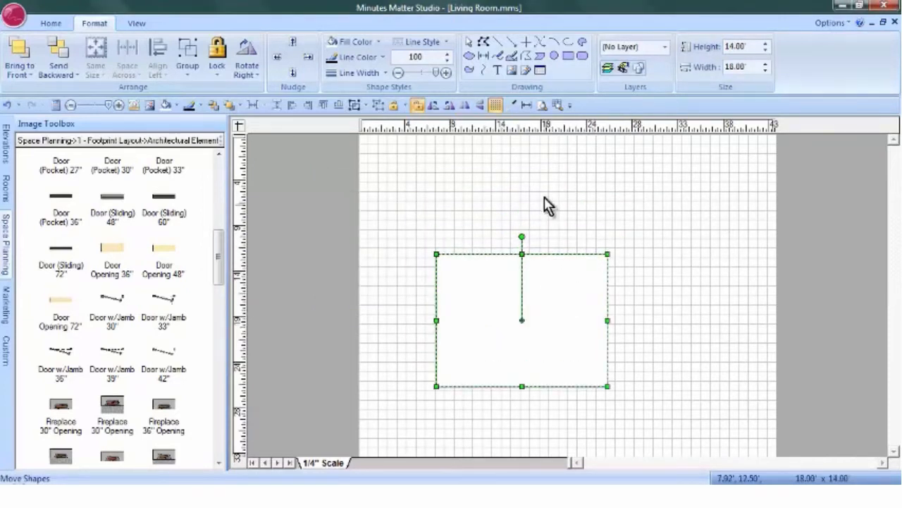
Step: Draw a circle over the rectangle's upper-right corner and resize it to 12 ft with its aspect ratio kept
{"action": "left_click", "coordinate": [554, 57]}
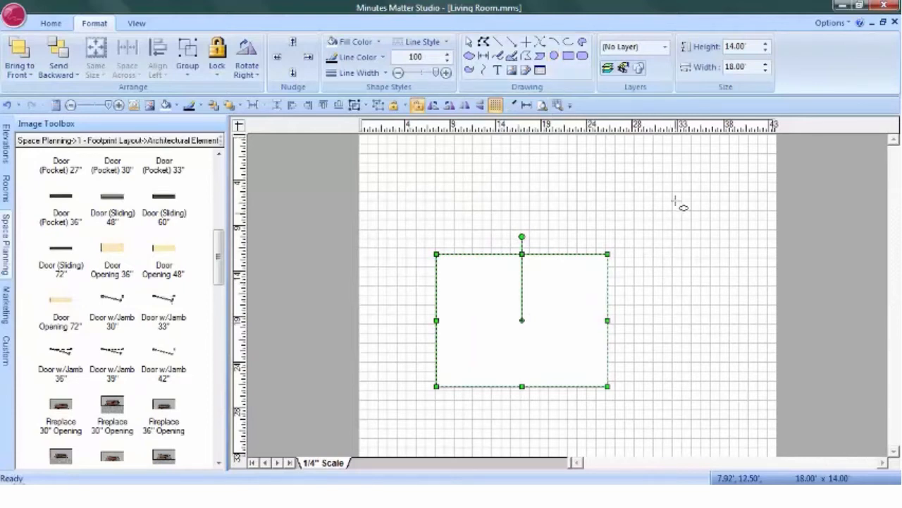
{"action": "mouse_move", "coordinate": [677, 196]}
{"action": "left_mouse_down"}
{"action": "mouse_move", "coordinate": [566, 249]}
{"action": "mouse_move", "coordinate": [547, 325]}
{"action": "left_mouse_up"}
{"action": "right_click", "coordinate": [602, 238]}
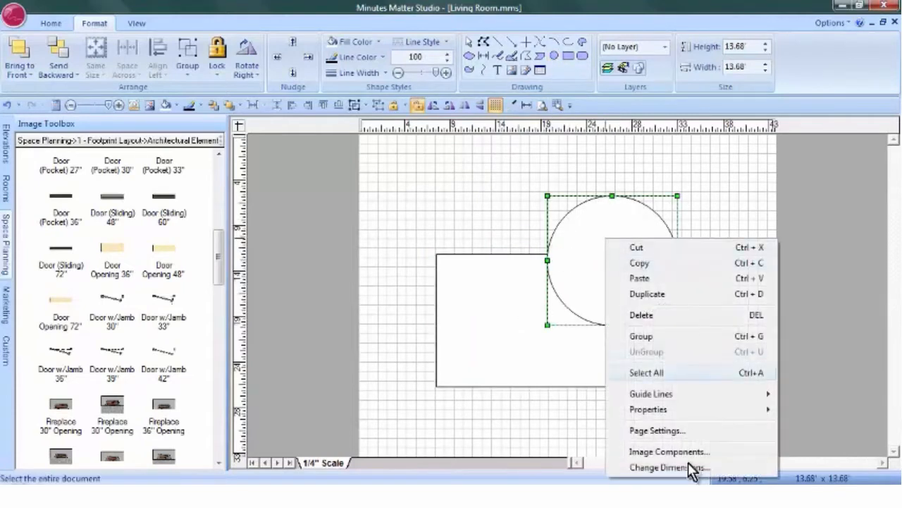
{"action": "left_click", "coordinate": [687, 468]}
{"action": "double_click", "coordinate": [465, 230]}
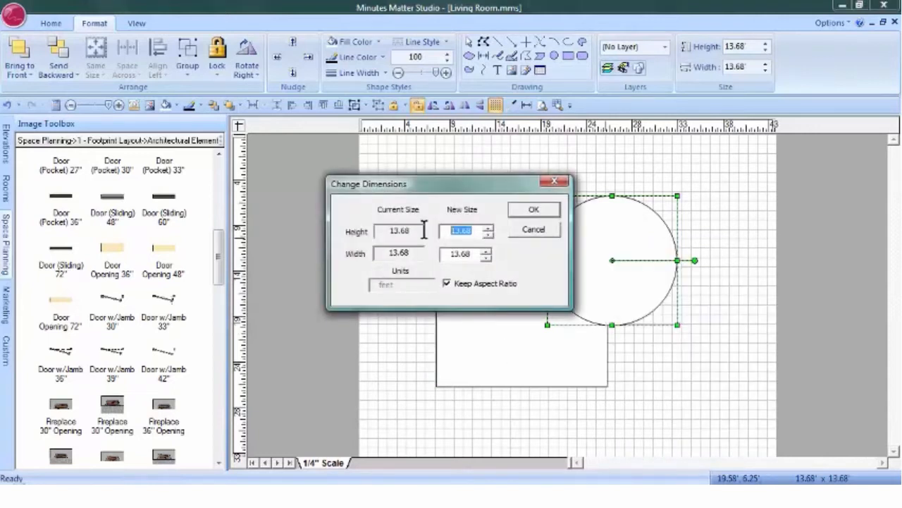
{"action": "type", "text": "12"}
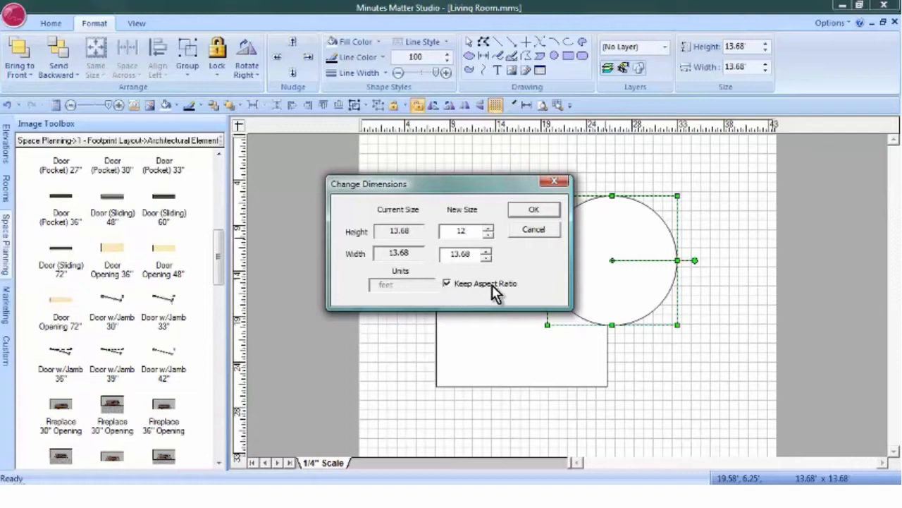
{"action": "left_click", "coordinate": [534, 211]}
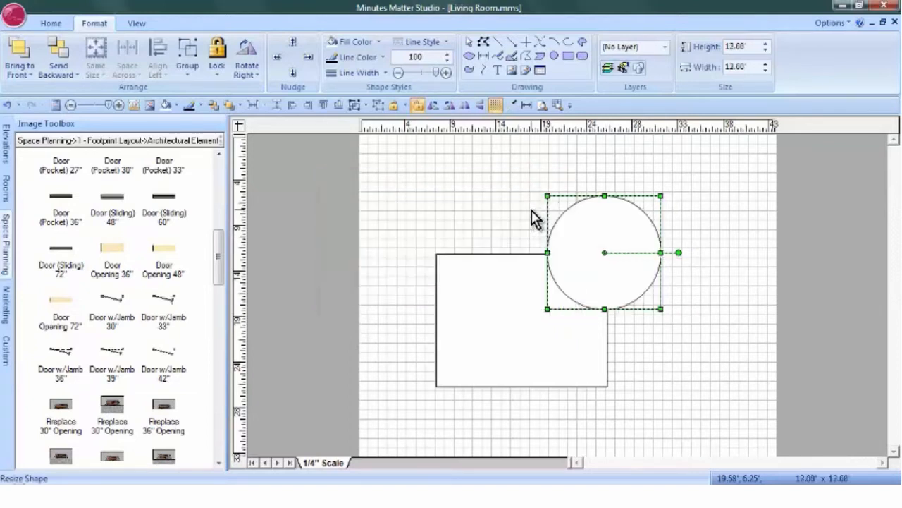
Step: Lower the circle's opacity to 26 and align both shapes to the grid, with the circle centred on the rectangle's upper-right corner
{"action": "left_click_drag", "start_coordinate": [106, 104], "coordinate": [87, 105]}
{"action": "left_click", "coordinate": [557, 104]}
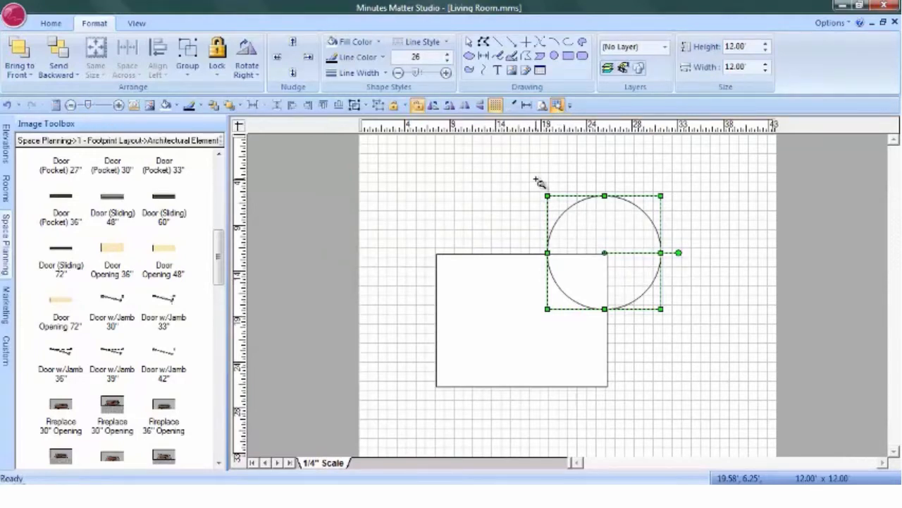
{"action": "left_click_drag", "start_coordinate": [539, 181], "coordinate": [681, 344]}
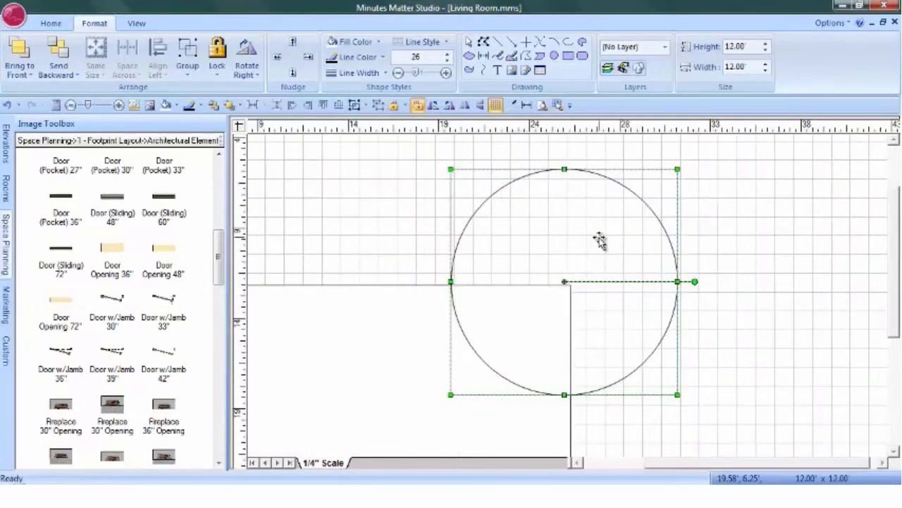
{"action": "left_click", "coordinate": [372, 321]}
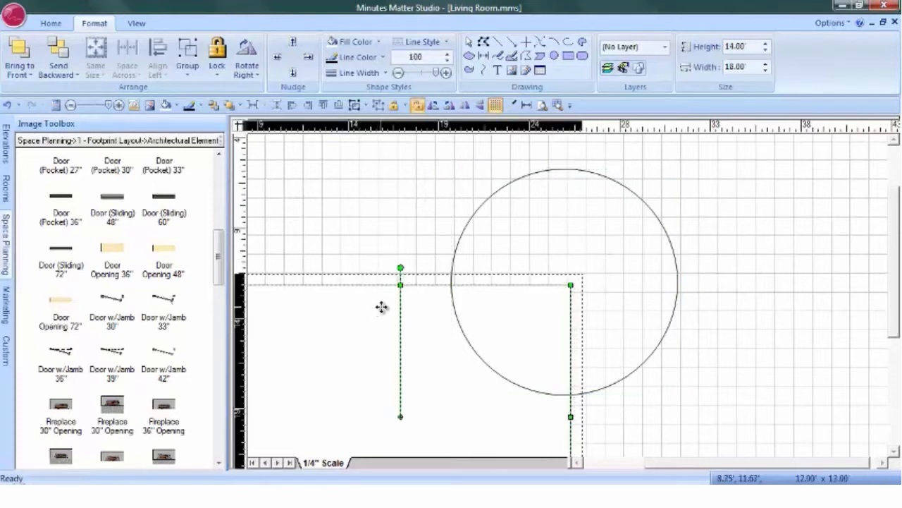
{"action": "left_click_drag", "start_coordinate": [381, 307], "coordinate": [383, 305]}
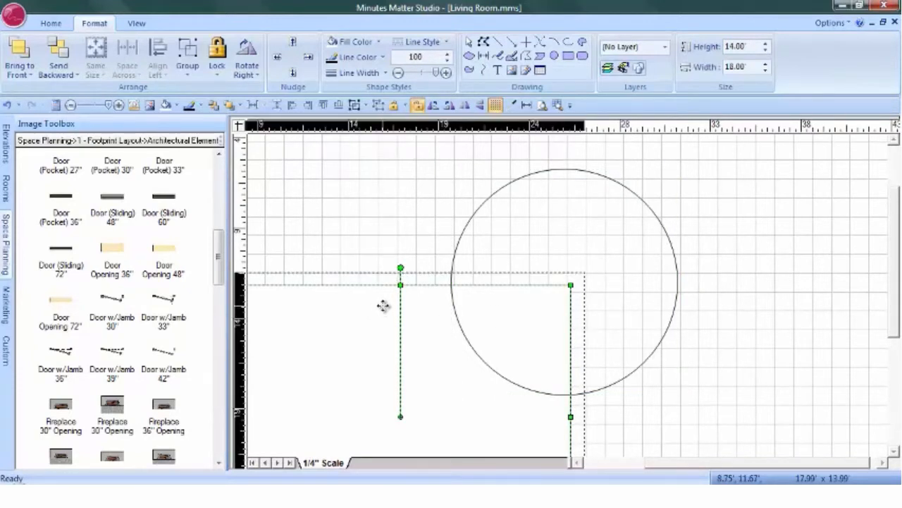
{"action": "left_click", "coordinate": [665, 280]}
{"action": "left_click_drag", "start_coordinate": [665, 281], "coordinate": [692, 273]}
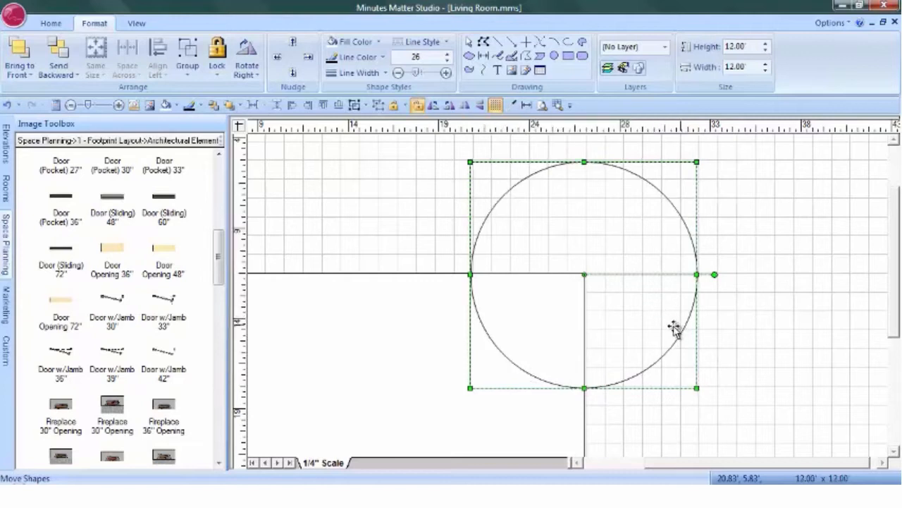
{"action": "left_click", "coordinate": [542, 105]}
{"action": "left_click", "coordinate": [733, 219]}
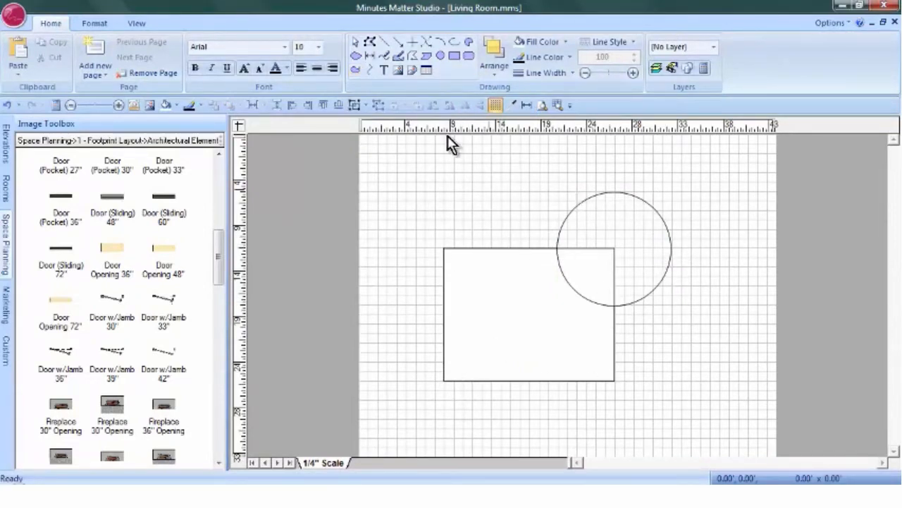
Step: Trace the combined rectangle-and-circle outline with one closed Bezier shape about 24.8 ft wide by 17.6 ft high, and lower its opacity to 31
{"action": "left_click", "coordinate": [355, 70]}
{"action": "left_click", "coordinate": [595, 163]}
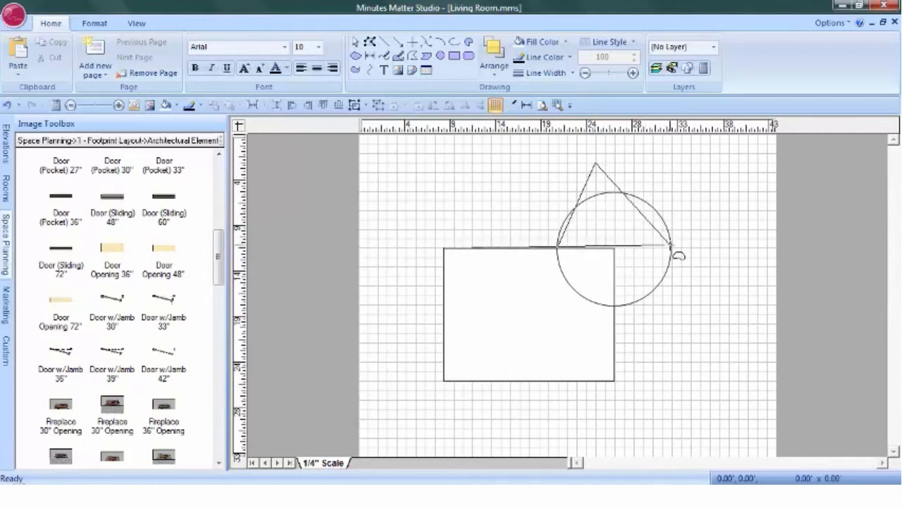
{"action": "left_click", "coordinate": [671, 241]}
{"action": "left_click", "coordinate": [710, 316]}
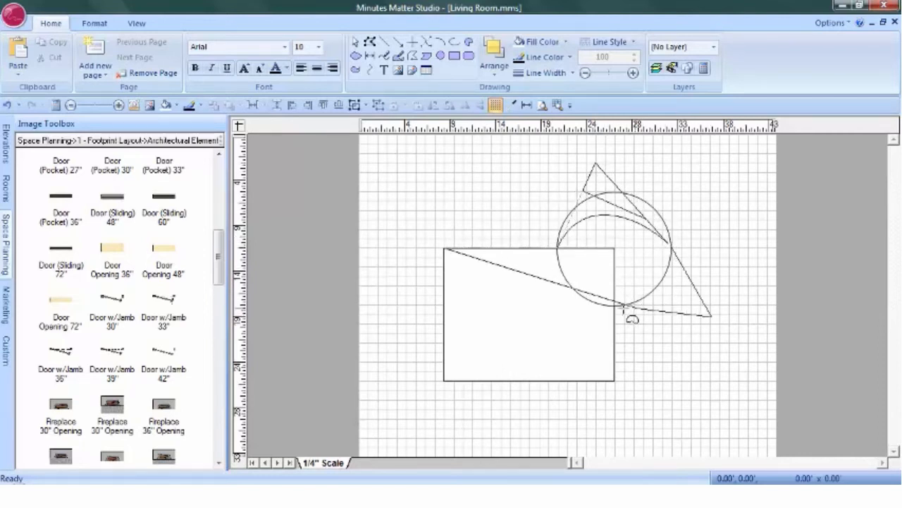
{"action": "left_click", "coordinate": [614, 306]}
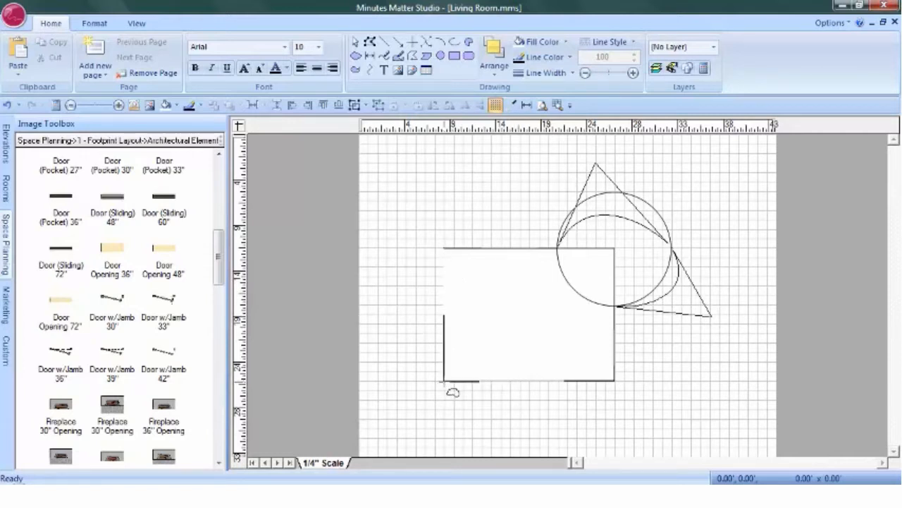
{"action": "left_click", "coordinate": [445, 383]}
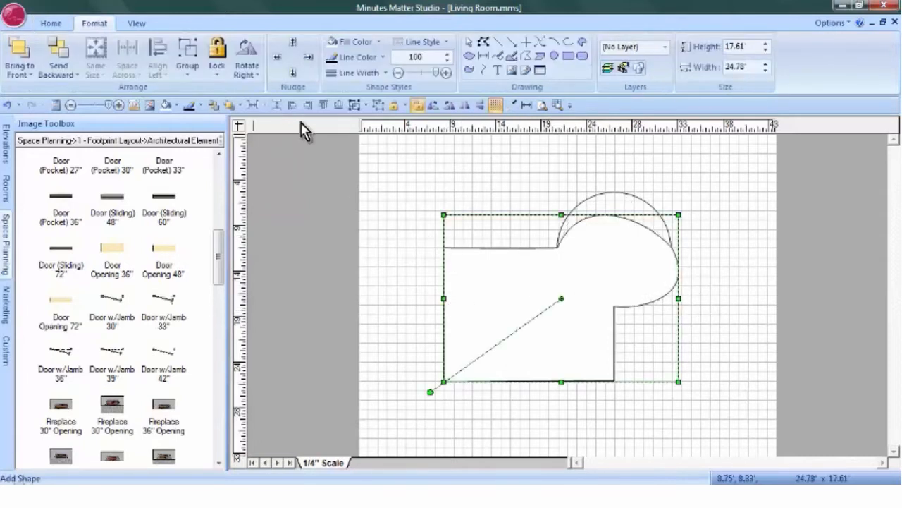
{"action": "left_click_drag", "start_coordinate": [435, 73], "coordinate": [416, 73]}
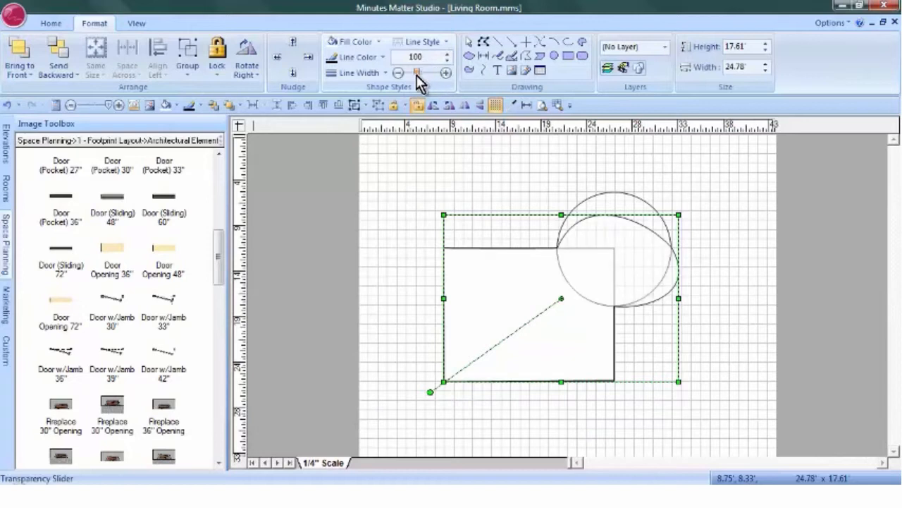
Step: Edit the traced shape's points, reshaping its upper and right-hand curves to follow the circle
{"action": "left_click", "coordinate": [483, 41]}
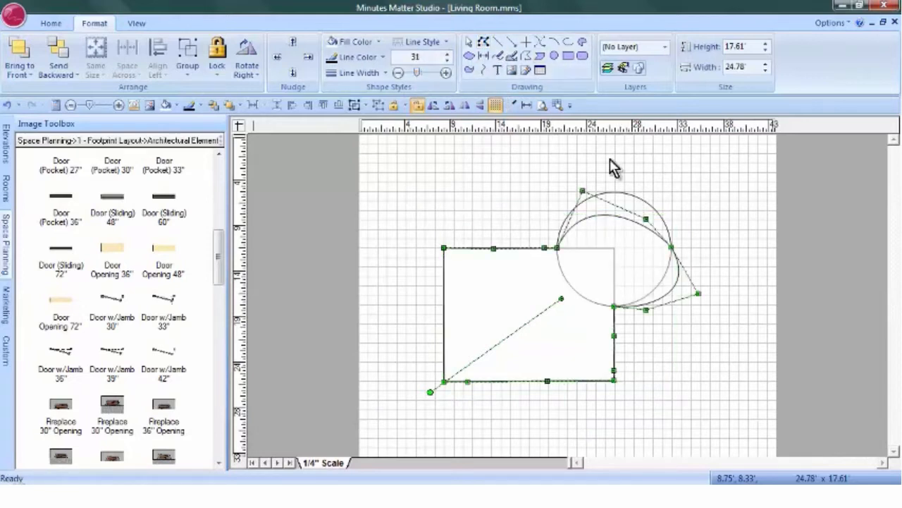
{"action": "left_click_drag", "start_coordinate": [582, 191], "coordinate": [582, 162]}
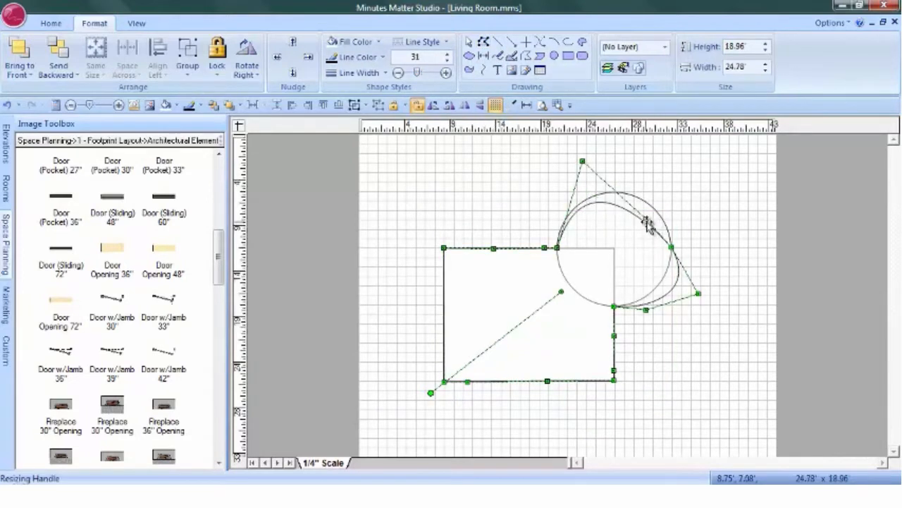
{"action": "left_click_drag", "start_coordinate": [646, 219], "coordinate": [646, 188]}
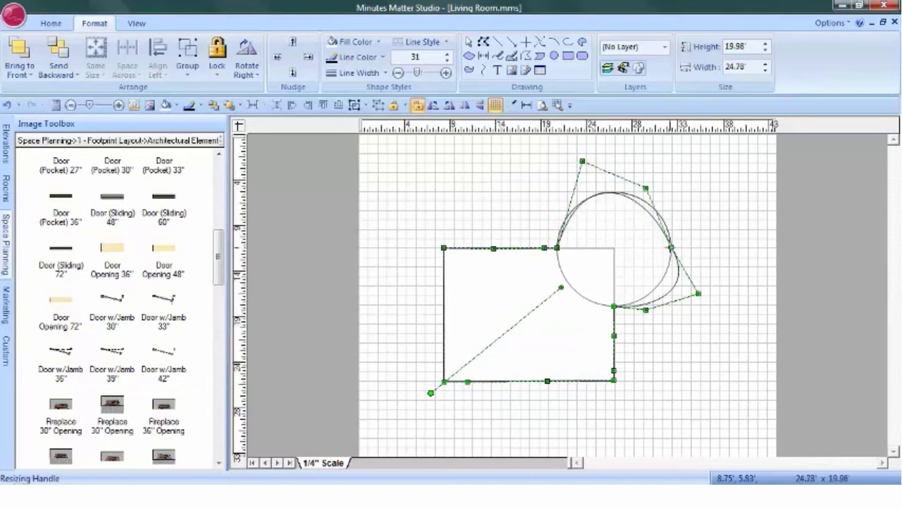
{"action": "mouse_move", "coordinate": [672, 246]}
{"action": "left_mouse_down"}
{"action": "mouse_move", "coordinate": [658, 215]}
{"action": "mouse_move", "coordinate": [671, 229]}
{"action": "left_mouse_up"}
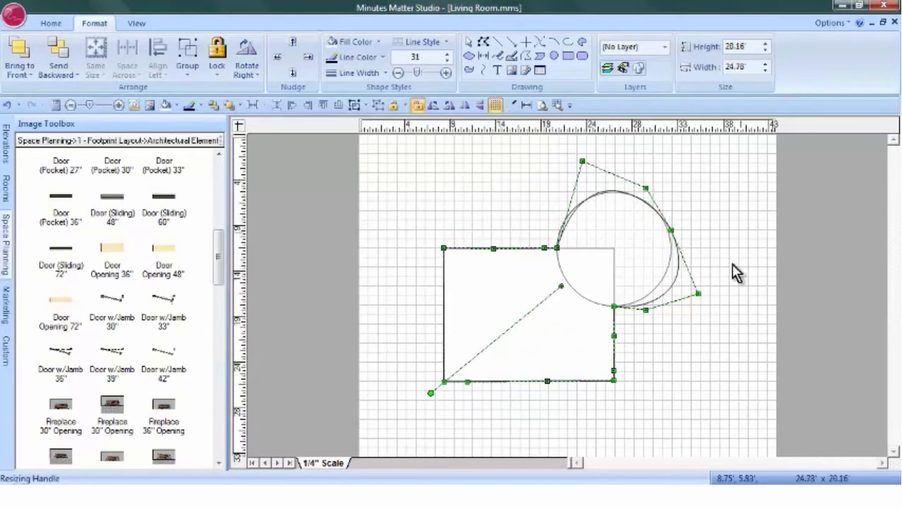
{"action": "left_click_drag", "start_coordinate": [699, 293], "coordinate": [635, 307]}
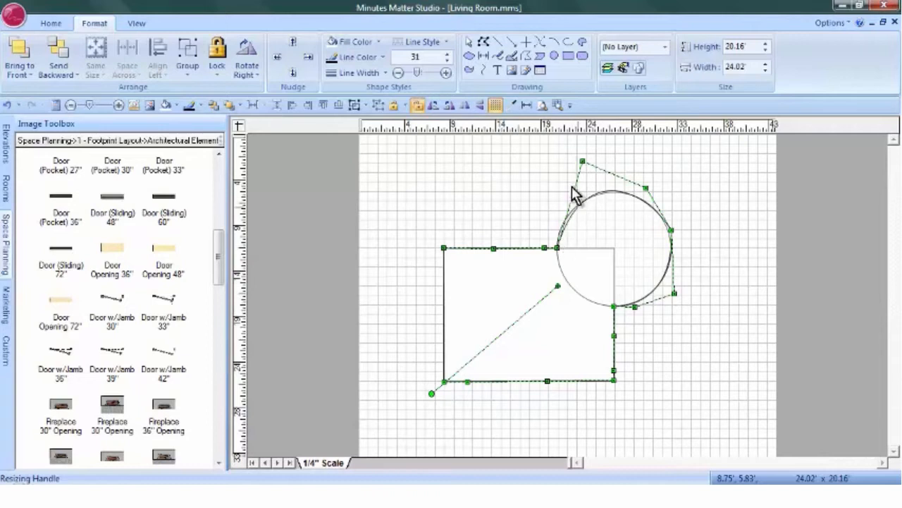
Step: Fine-tune the curve's upper control points and right-hand points so the arc matches the circle more closely
{"action": "left_click_drag", "start_coordinate": [583, 161], "coordinate": [572, 166]}
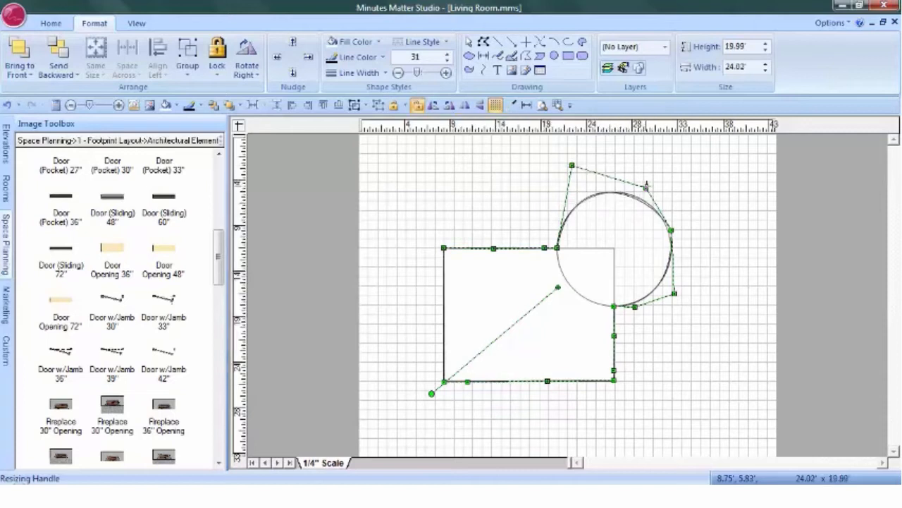
{"action": "left_click_drag", "start_coordinate": [645, 188], "coordinate": [646, 184]}
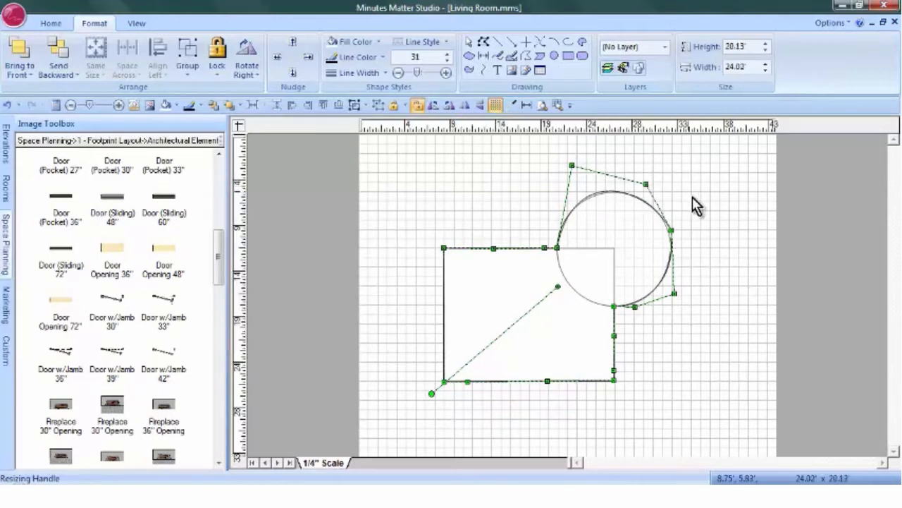
{"action": "left_click_drag", "start_coordinate": [672, 230], "coordinate": [667, 230]}
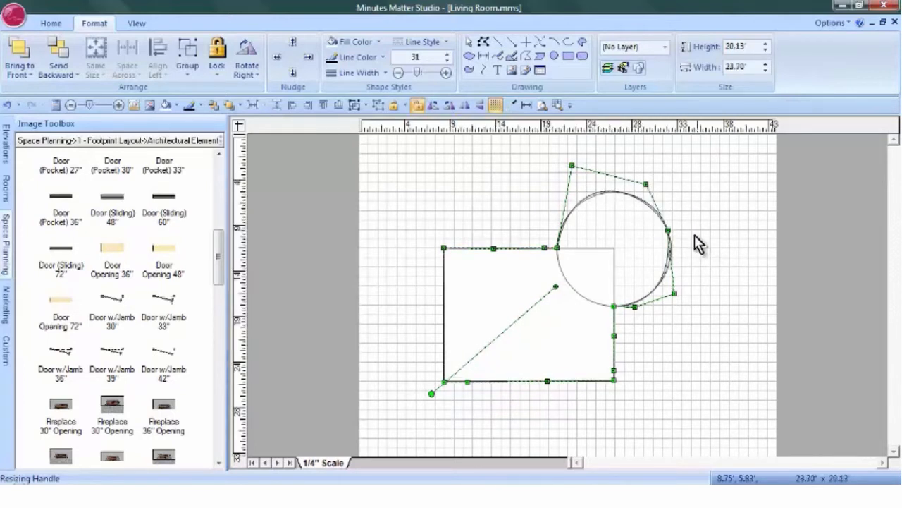
{"action": "left_click_drag", "start_coordinate": [673, 293], "coordinate": [677, 293]}
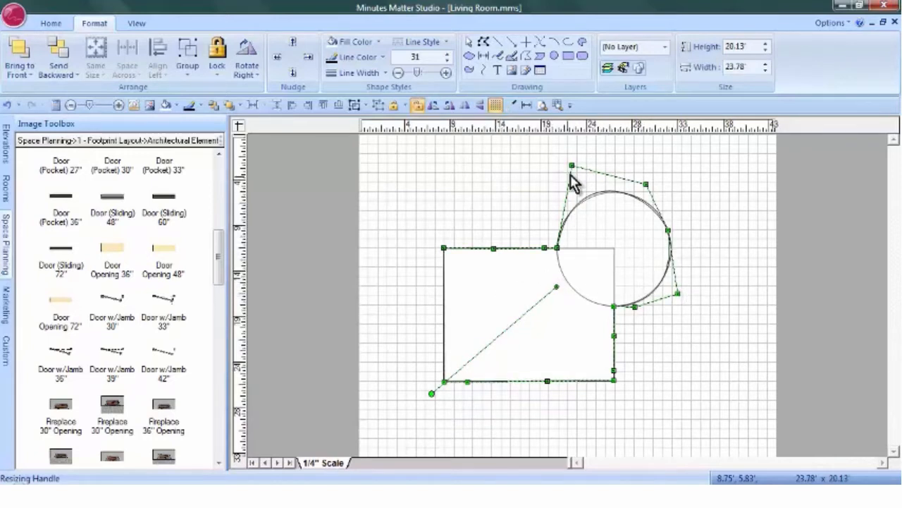
{"action": "left_click_drag", "start_coordinate": [572, 166], "coordinate": [572, 166]}
{"action": "left_click_drag", "start_coordinate": [646, 184], "coordinate": [647, 180]}
{"action": "left_click_drag", "start_coordinate": [572, 166], "coordinate": [571, 171]}
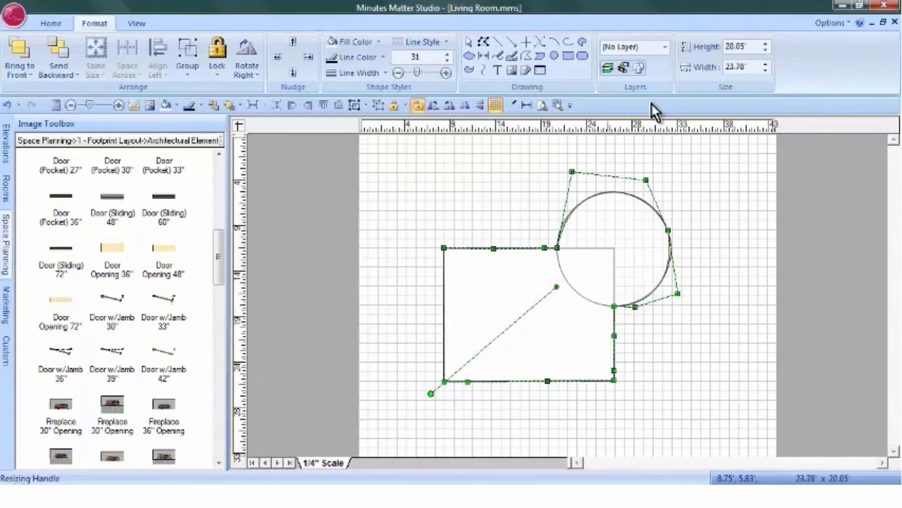
Step: Delete the original Rectangle and Ellipse from the list of shapes, keeping only the CloseBezier footprint
{"action": "left_click", "coordinate": [624, 70]}
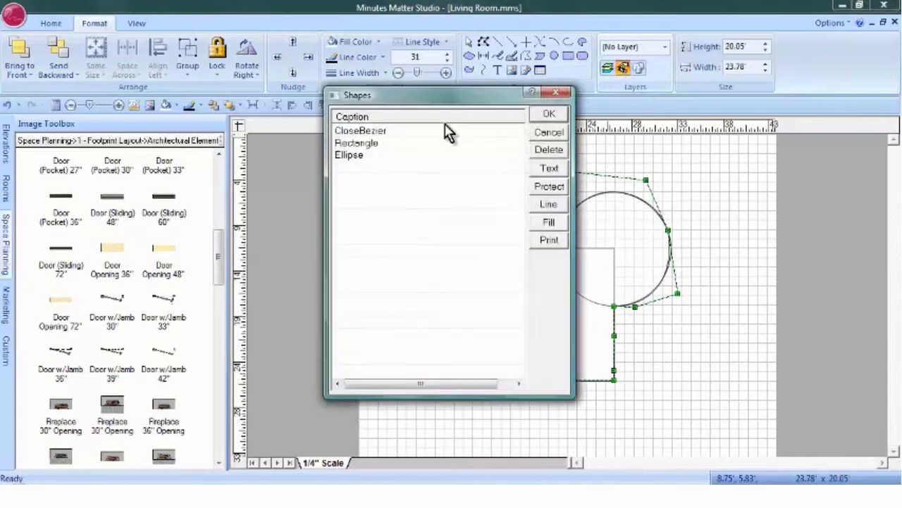
{"action": "left_click", "coordinate": [359, 144]}
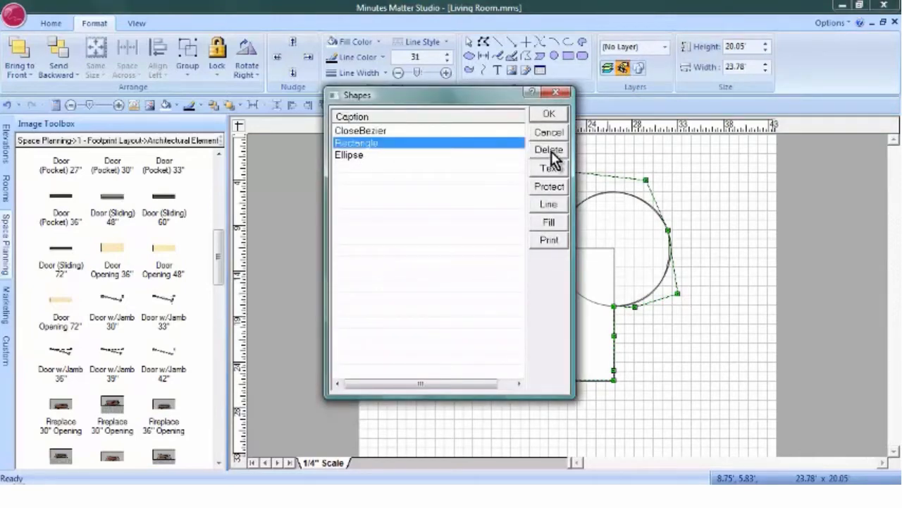
{"action": "left_click", "coordinate": [551, 150]}
{"action": "left_click", "coordinate": [358, 147]}
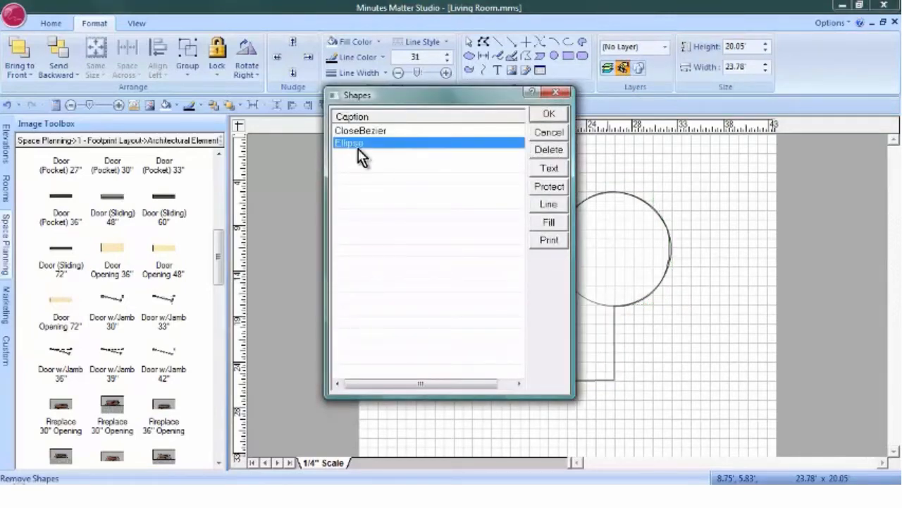
{"action": "left_click", "coordinate": [548, 149]}
{"action": "left_click", "coordinate": [550, 115]}
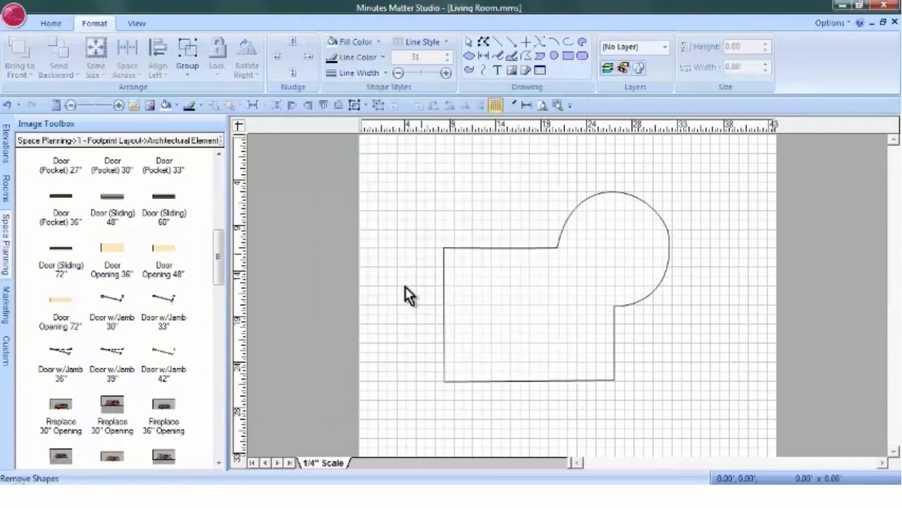
Step: Give the footprint outline an 8.0 P line width and a grey line color to represent the walls
{"action": "left_click", "coordinate": [608, 278]}
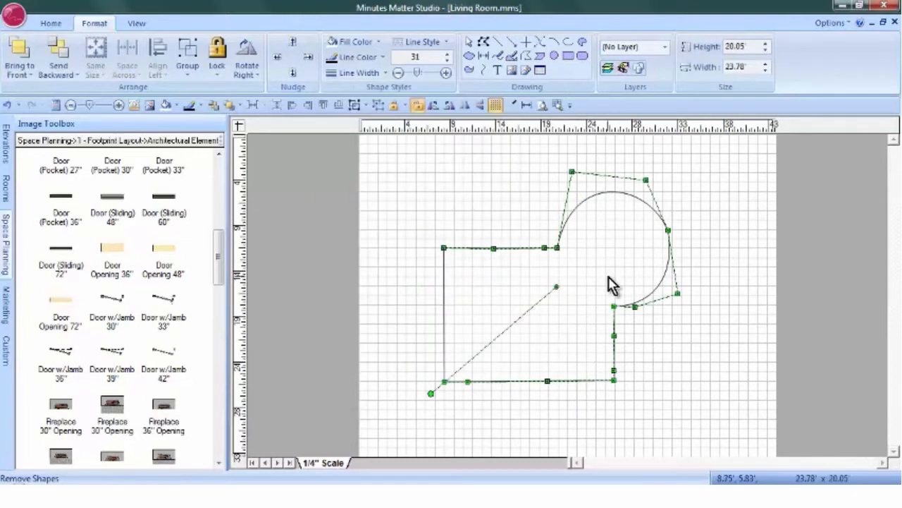
{"action": "left_click", "coordinate": [386, 73]}
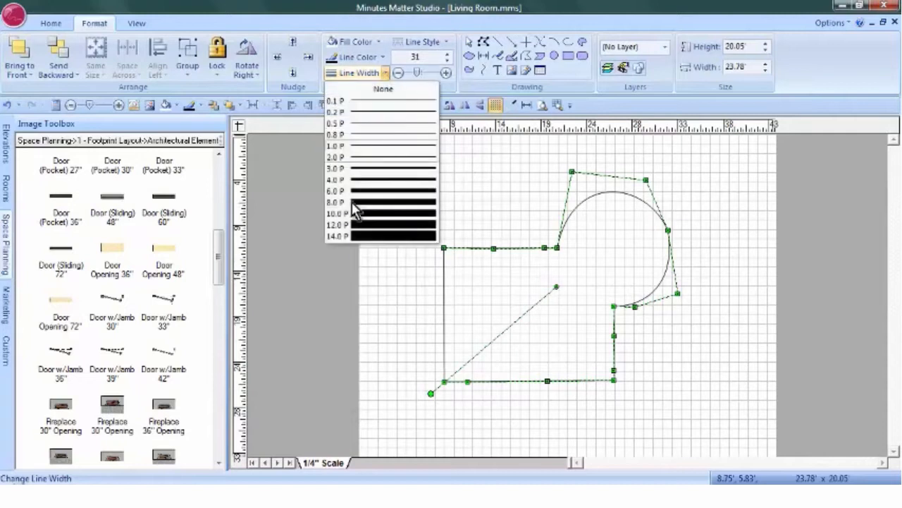
{"action": "left_click", "coordinate": [355, 203]}
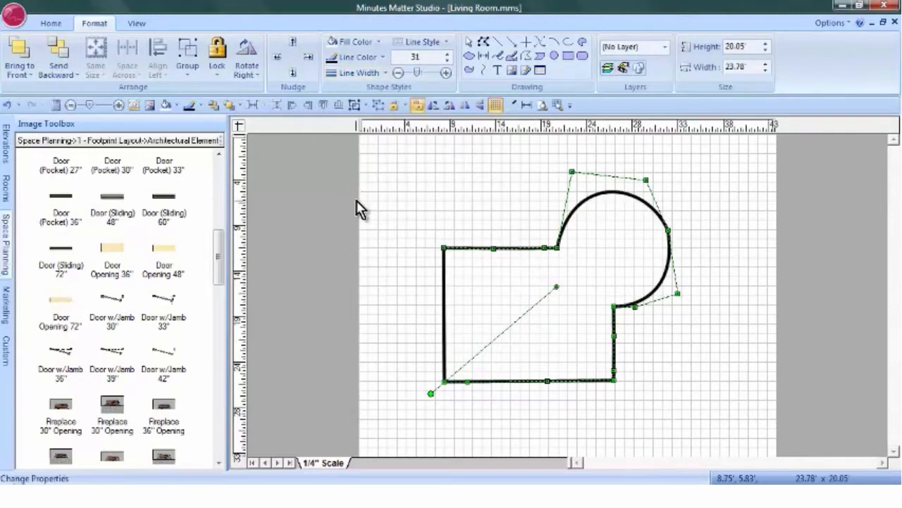
{"action": "left_click", "coordinate": [381, 57]}
{"action": "left_click", "coordinate": [333, 138]}
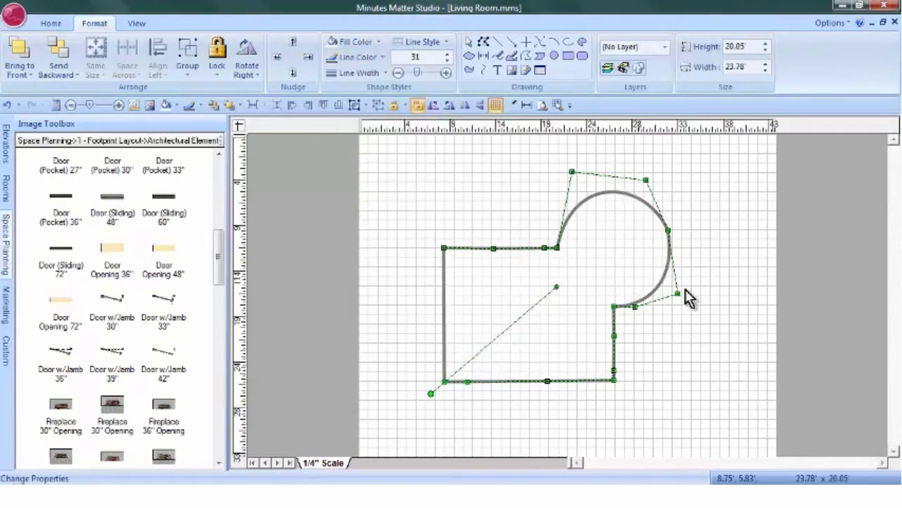
Step: Restore the footprint's opacity to 100 and fill it with the wood-plank texture Texture29
{"action": "right_click", "coordinate": [616, 247]}
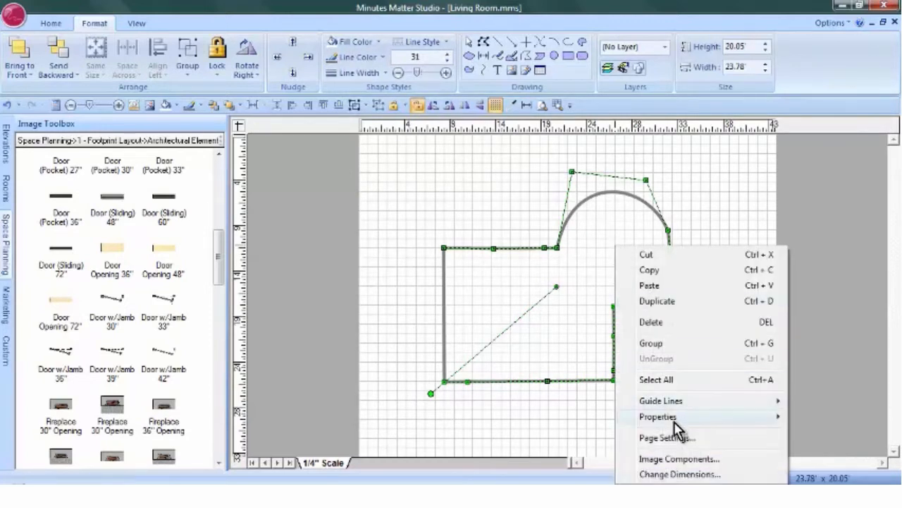
{"action": "mouse_move", "coordinate": [673, 419]}
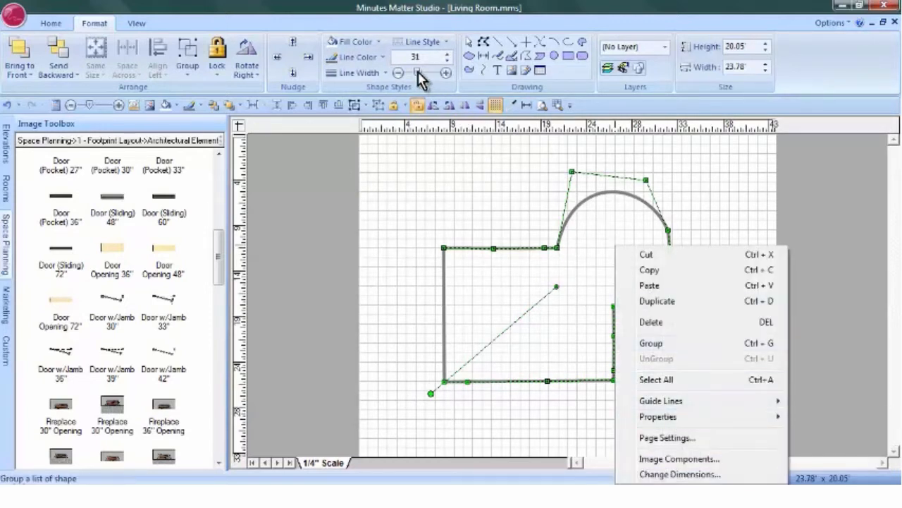
{"action": "left_click_drag", "start_coordinate": [418, 73], "coordinate": [447, 85]}
{"action": "right_click", "coordinate": [614, 266]}
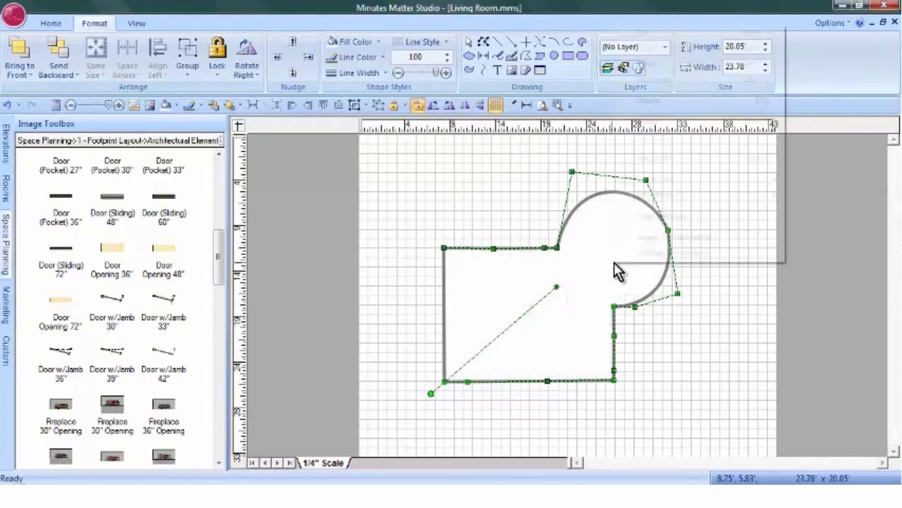
{"action": "mouse_move", "coordinate": [705, 195]}
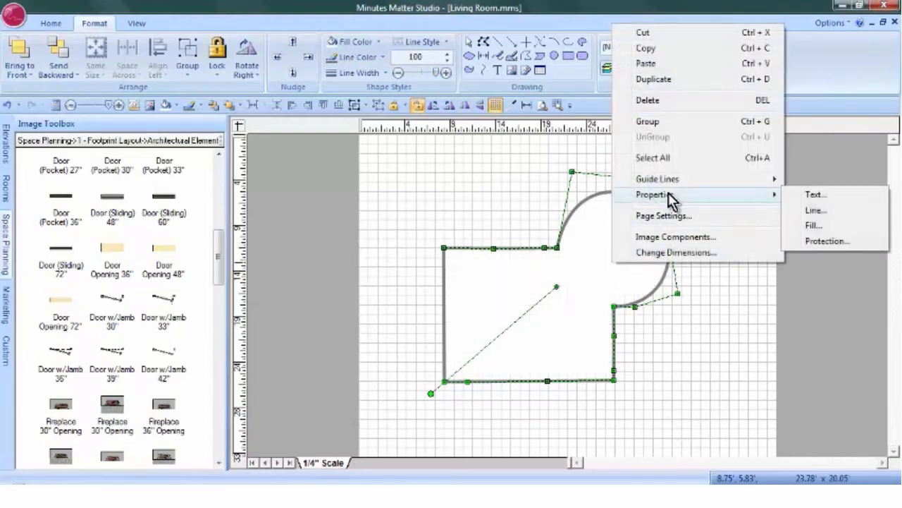
{"action": "left_click", "coordinate": [817, 226]}
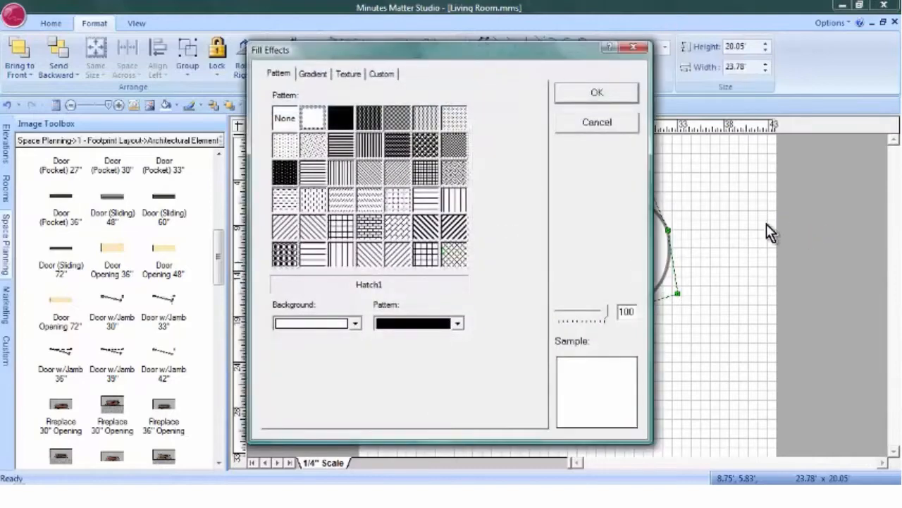
{"action": "left_click", "coordinate": [349, 74]}
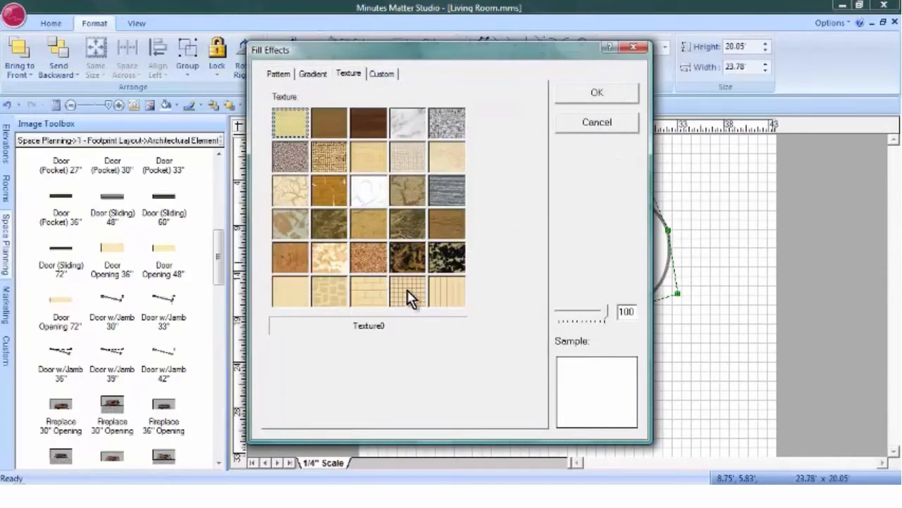
{"action": "left_click", "coordinate": [449, 294]}
{"action": "left_click", "coordinate": [615, 101]}
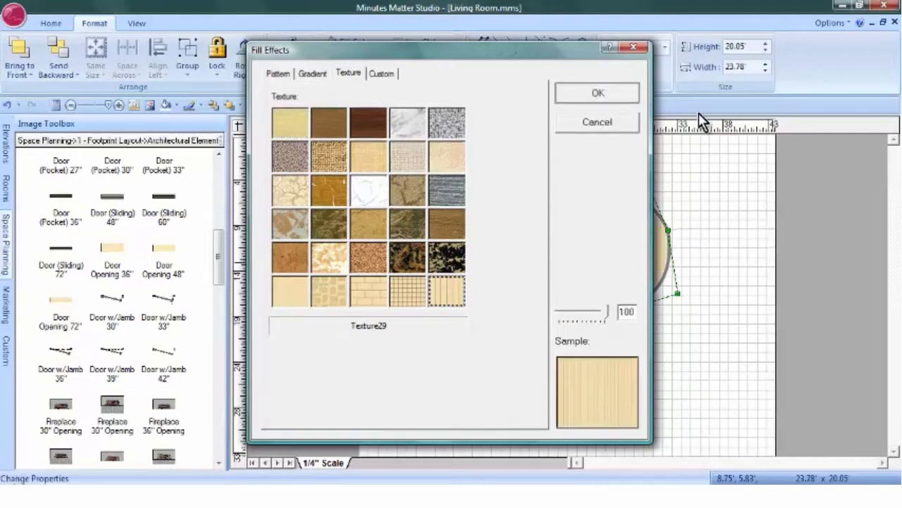
{"action": "left_click", "coordinate": [760, 242]}
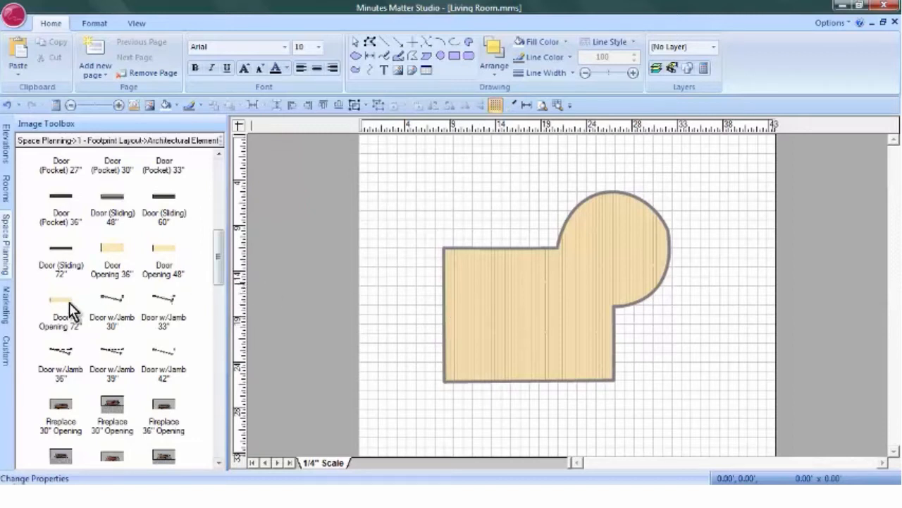
Step: Place a Door Opening 72" on the footprint's left wall and rotate it right by 90 degrees to run along the wall
{"action": "left_click_drag", "start_coordinate": [66, 301], "coordinate": [411, 291]}
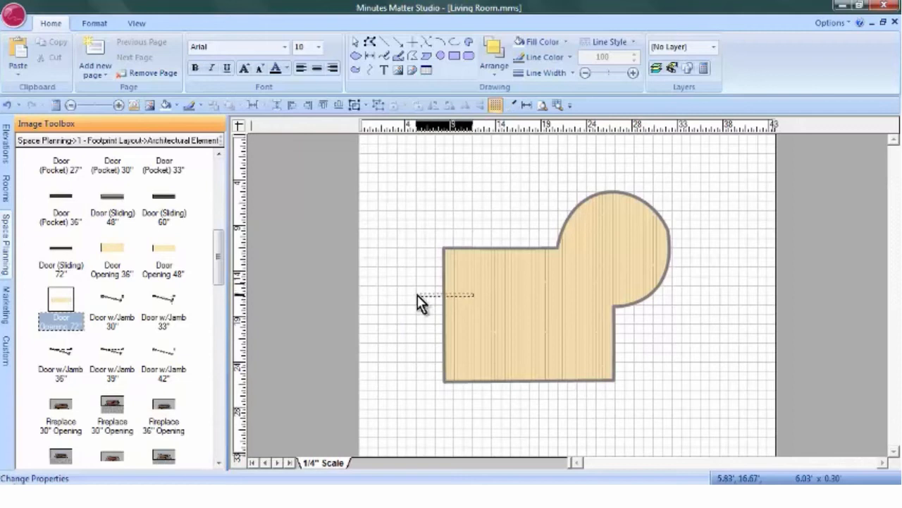
{"action": "left_click", "coordinate": [96, 24]}
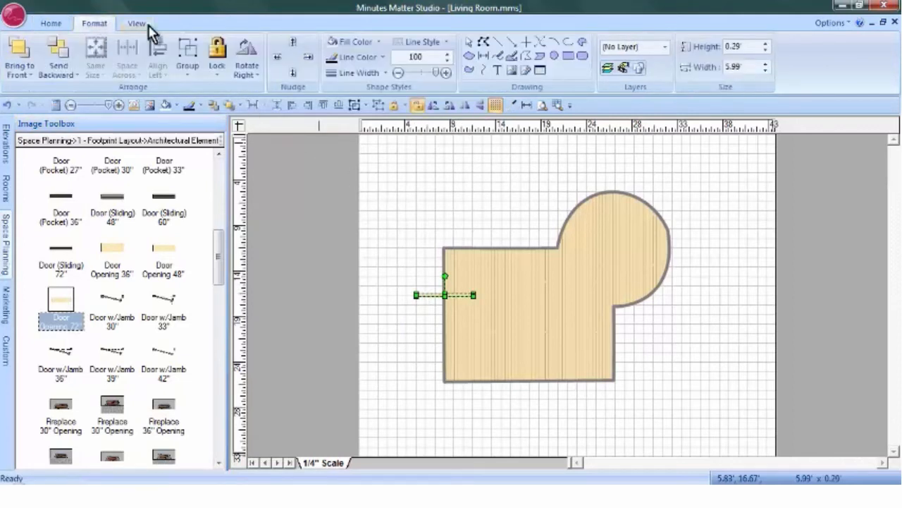
{"action": "left_click", "coordinate": [248, 56]}
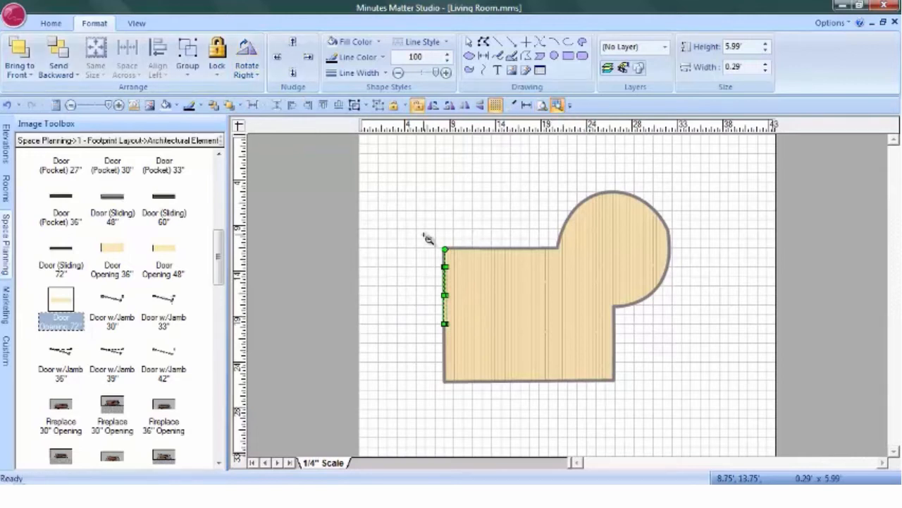
Step: Draw a vertical dimension line outside the room's upper-left corner and set its height to 2.00 feet
{"action": "left_click_drag", "start_coordinate": [426, 237], "coordinate": [485, 296]}
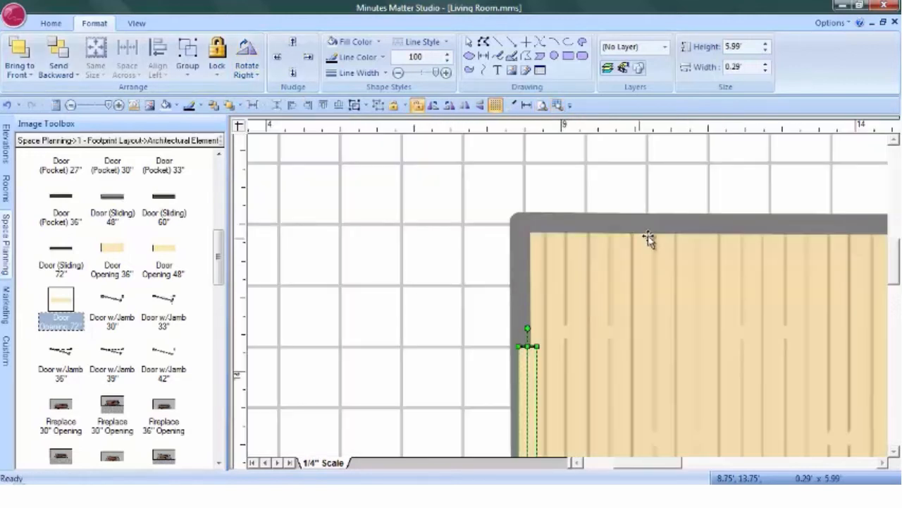
{"action": "left_click", "coordinate": [527, 104]}
{"action": "mouse_move", "coordinate": [401, 164]}
{"action": "left_mouse_down"}
{"action": "mouse_move", "coordinate": [388, 256]}
{"action": "mouse_move", "coordinate": [400, 262]}
{"action": "left_mouse_up"}
{"action": "right_click", "coordinate": [446, 164]}
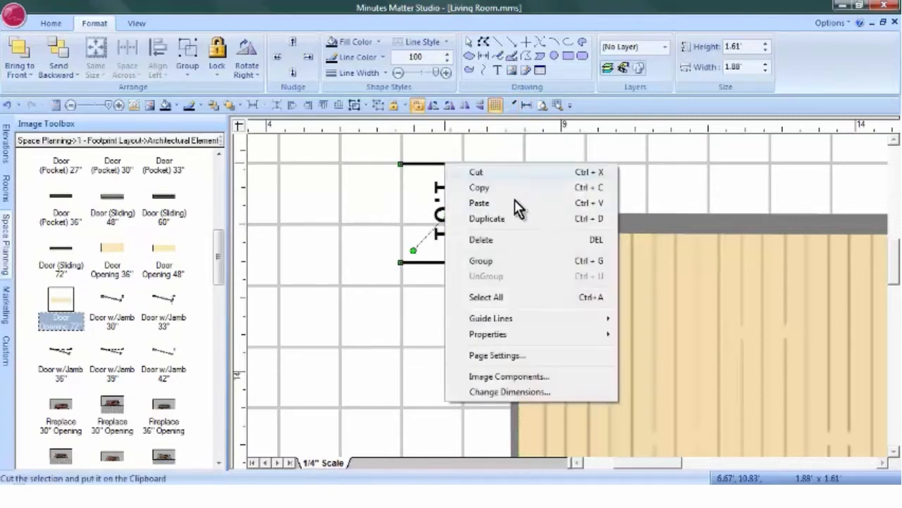
{"action": "left_click", "coordinate": [515, 392]}
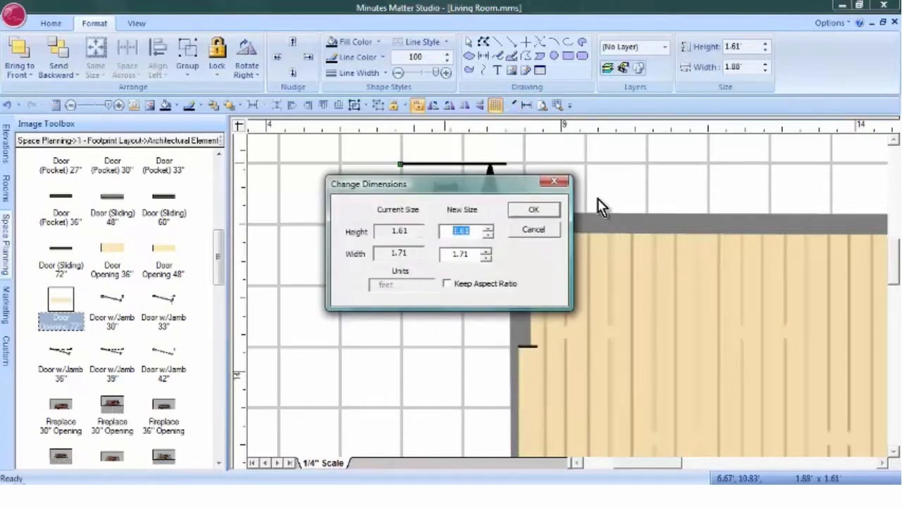
{"action": "type", "text": "2.00"}
{"action": "left_click", "coordinate": [534, 211]}
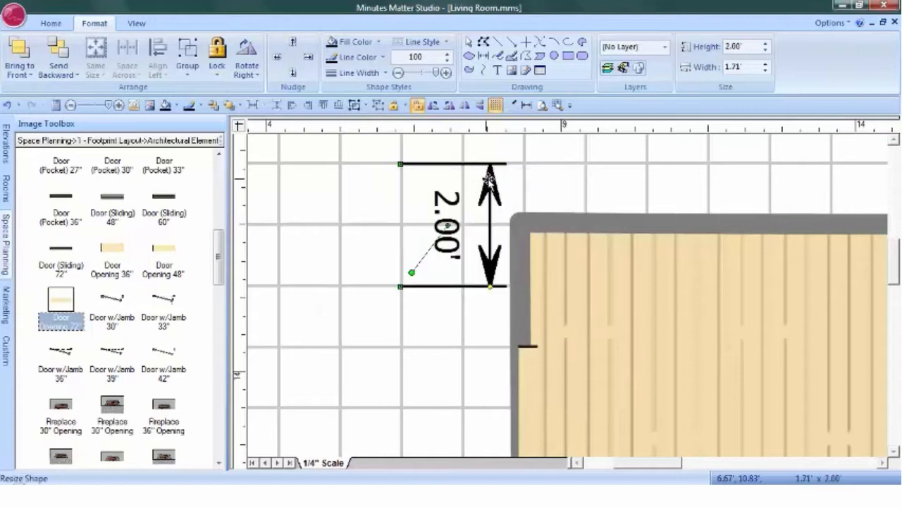
Step: Move the dimension line to the inside upper-left corner and align the door opening's upper end with the line's lower end, within the wall thickness
{"action": "left_click_drag", "start_coordinate": [559, 262], "coordinate": [572, 244]}
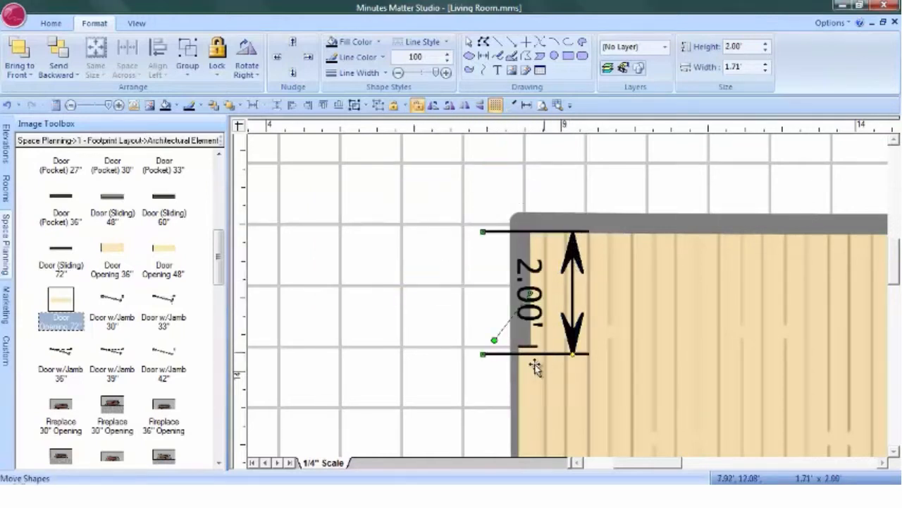
{"action": "left_click", "coordinate": [522, 398]}
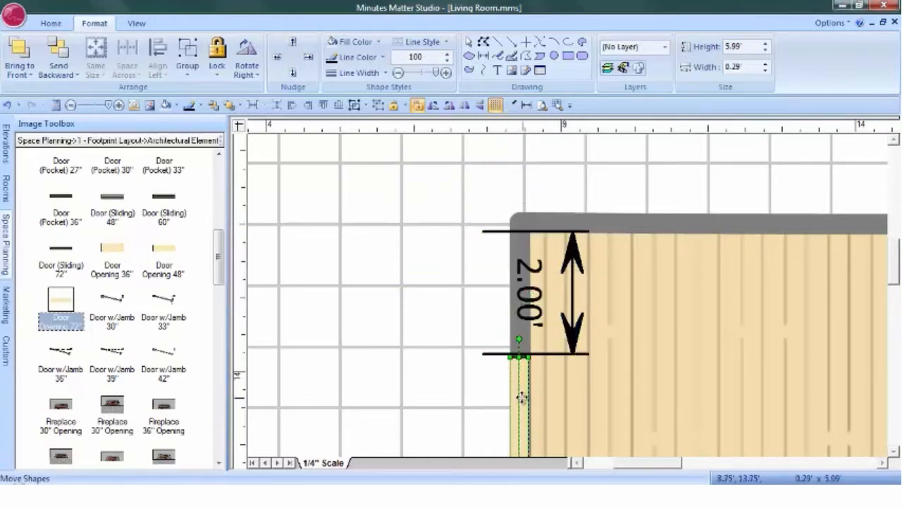
{"action": "left_click_drag", "start_coordinate": [522, 397], "coordinate": [523, 399]}
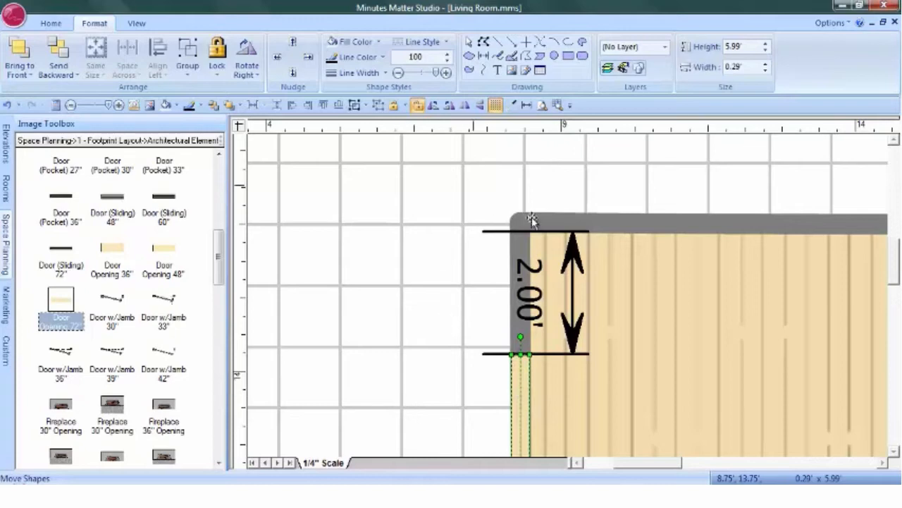
Step: Delete the 2.00' dimension line beside the door opening and return to the full page view
{"action": "left_click", "coordinate": [575, 258]}
{"action": "right_click", "coordinate": [575, 258]}
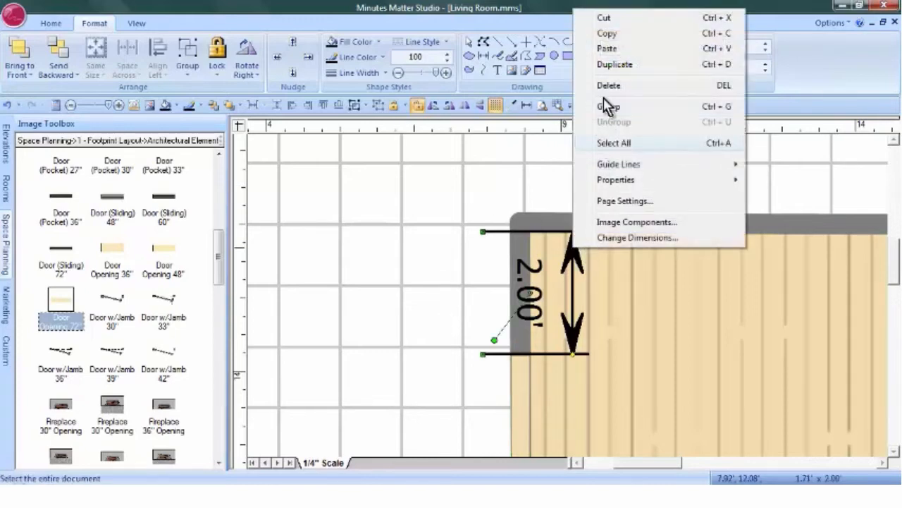
{"action": "left_click", "coordinate": [612, 87]}
{"action": "left_click", "coordinate": [543, 106]}
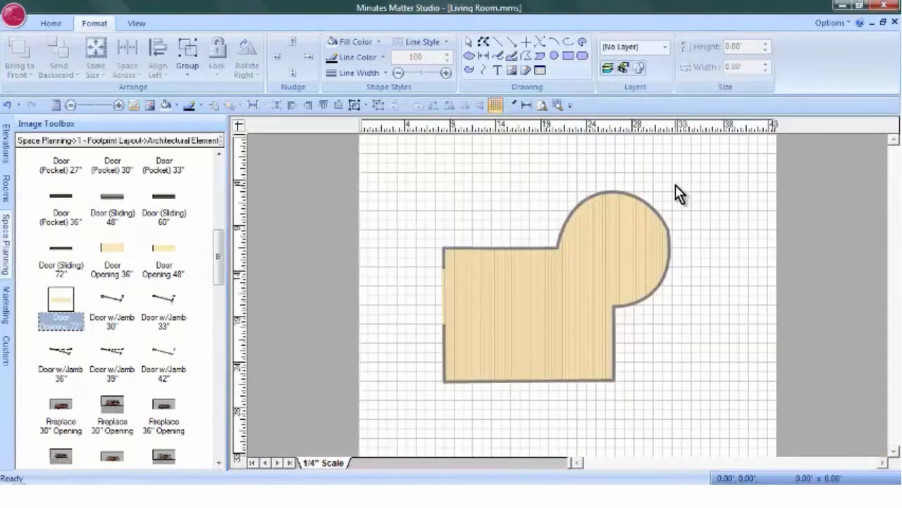
{"action": "left_click", "coordinate": [728, 191]}
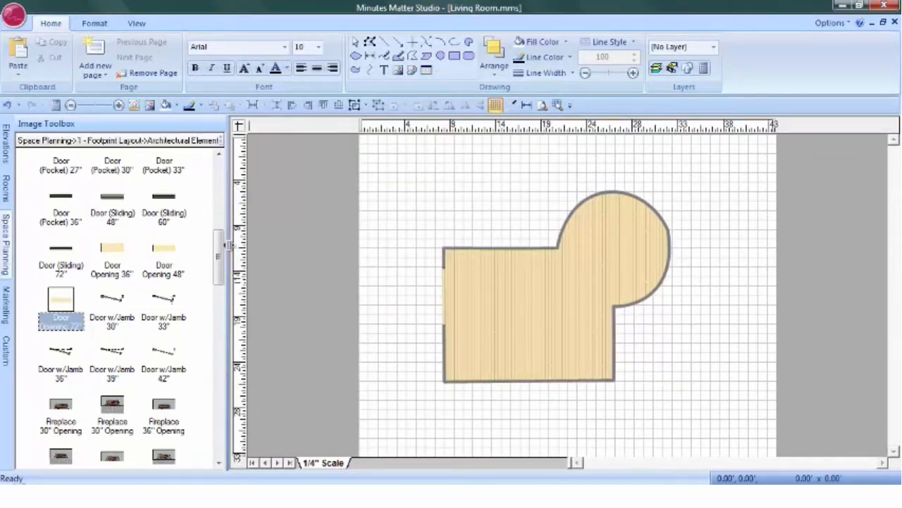
Step: Add a Window 2' to the straight right-hand wall, rotate it vertical and fit it within the wall thickness
{"action": "left_click_drag", "start_coordinate": [219, 242], "coordinate": [209, 403]}
{"action": "left_click_drag", "start_coordinate": [63, 319], "coordinate": [637, 362]}
{"action": "left_click", "coordinate": [559, 107]}
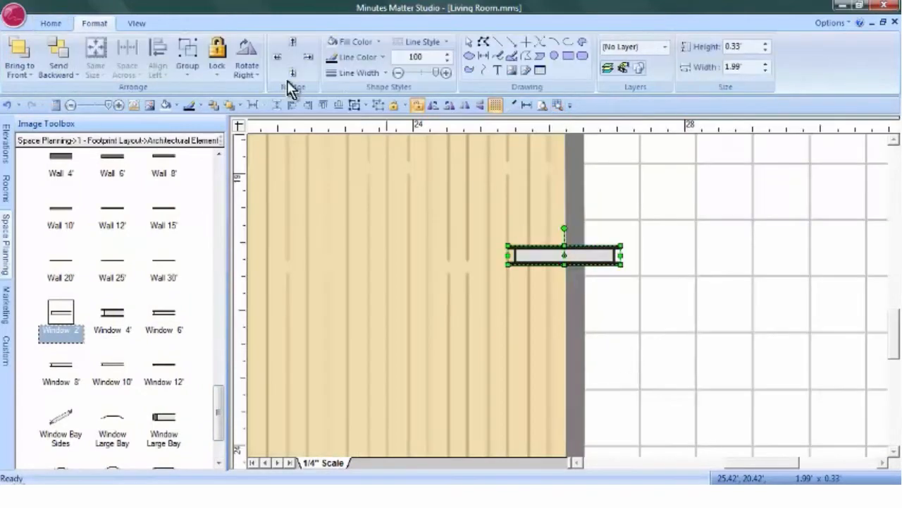
{"action": "left_click", "coordinate": [248, 50]}
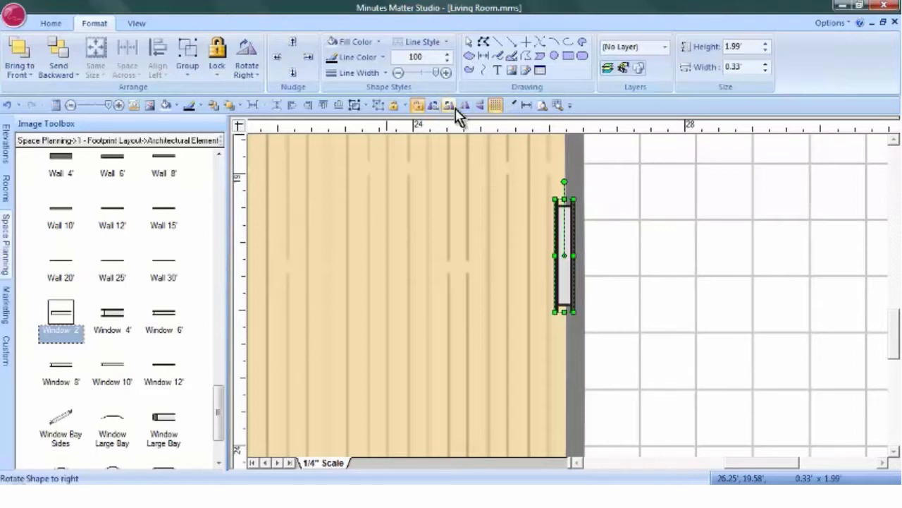
{"action": "left_click_drag", "start_coordinate": [565, 235], "coordinate": [584, 228]}
Step: Duplicate the 2' window and place the copy lower in the same right-hand wall
{"action": "right_click", "coordinate": [592, 229]}
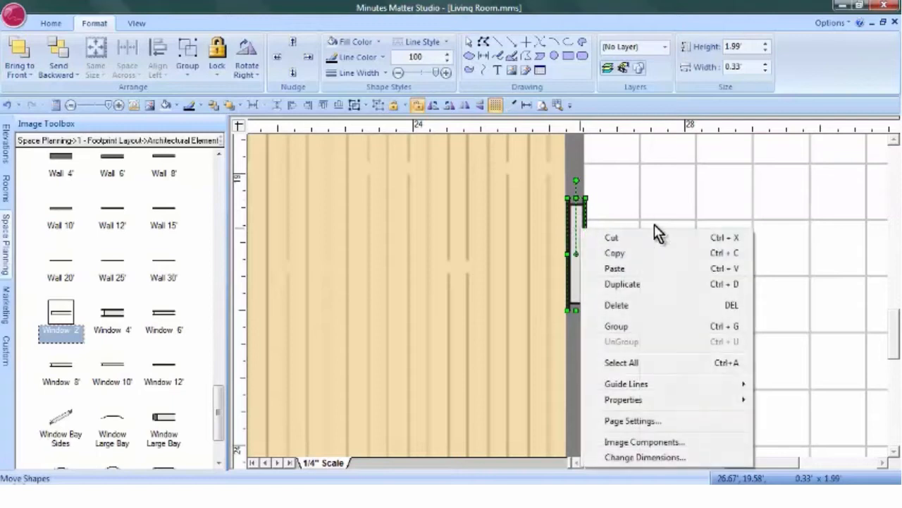
{"action": "left_click", "coordinate": [638, 289]}
{"action": "left_click_drag", "start_coordinate": [897, 332], "coordinate": [896, 346]}
{"action": "left_click_drag", "start_coordinate": [601, 191], "coordinate": [571, 348]}
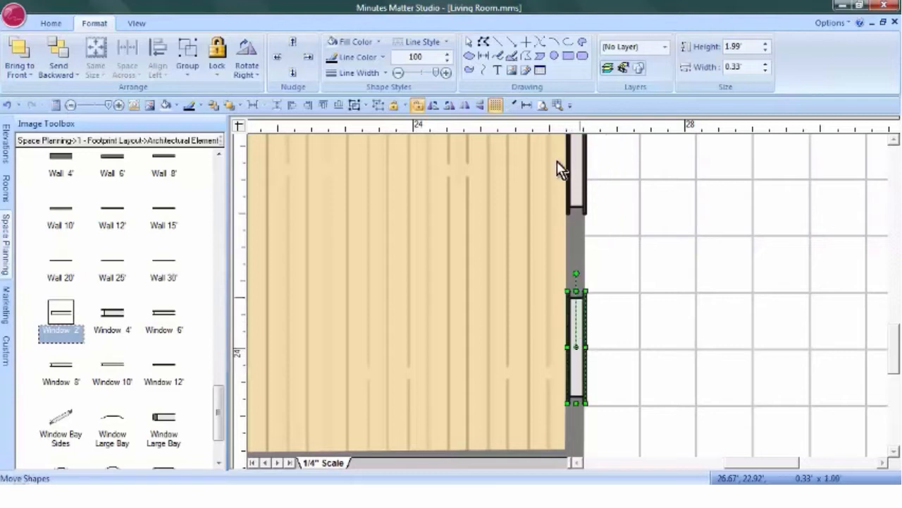
{"action": "left_click", "coordinate": [542, 106]}
Step: From the Space Planning Sofas category, place an armless 32x32 Sectional, a 32x32 Sectional Left and a right-arm 32x32 Sectional on the lower floor area
{"action": "left_click", "coordinate": [558, 105]}
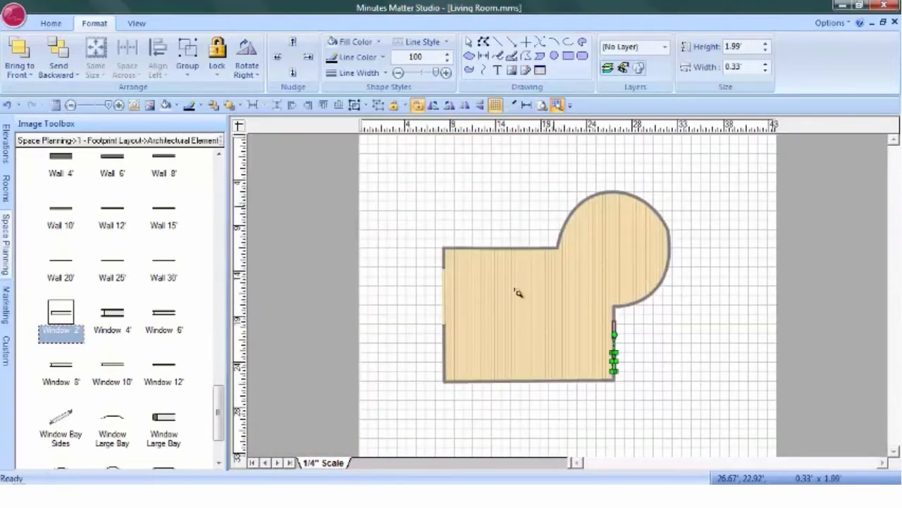
{"action": "left_click_drag", "start_coordinate": [463, 295], "coordinate": [603, 375]}
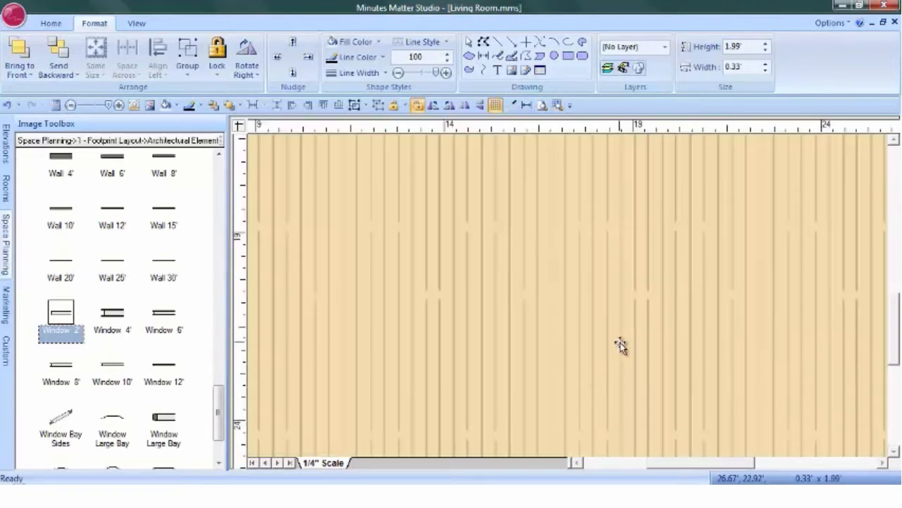
{"action": "left_click", "coordinate": [7, 244]}
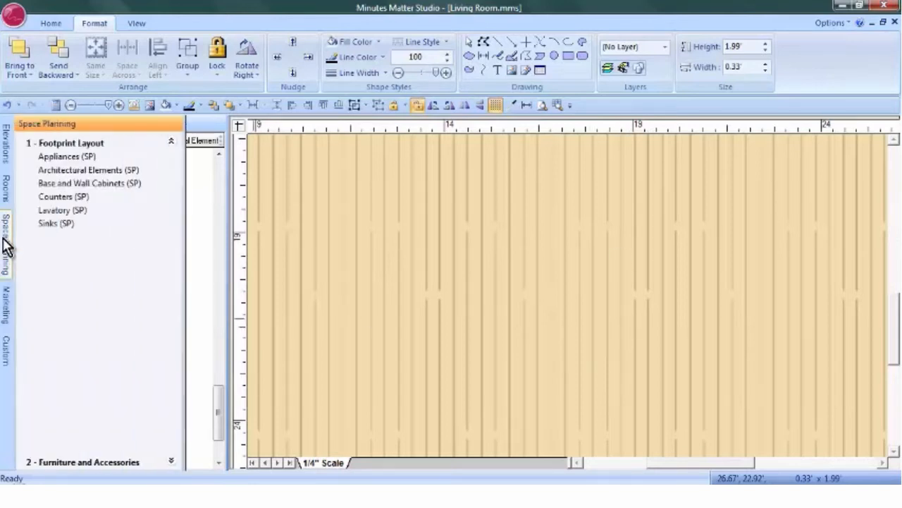
{"action": "left_click", "coordinate": [70, 464]}
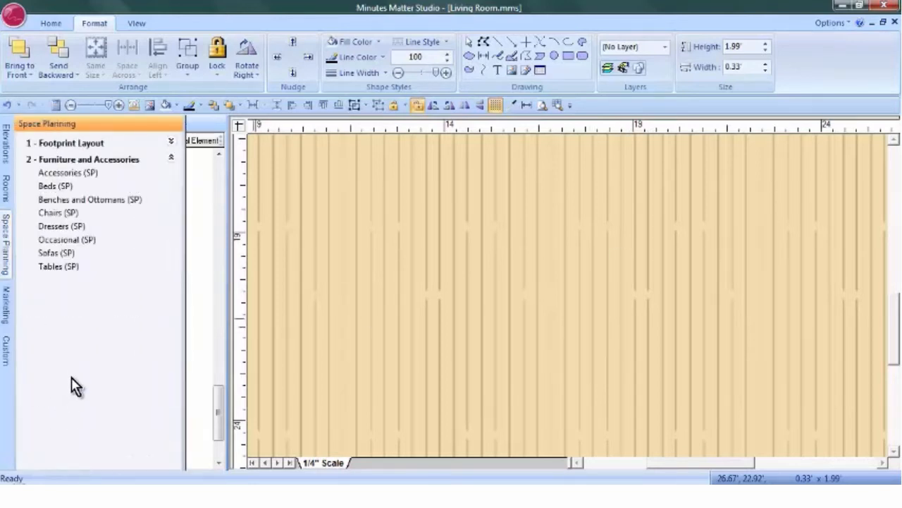
{"action": "left_click", "coordinate": [55, 254]}
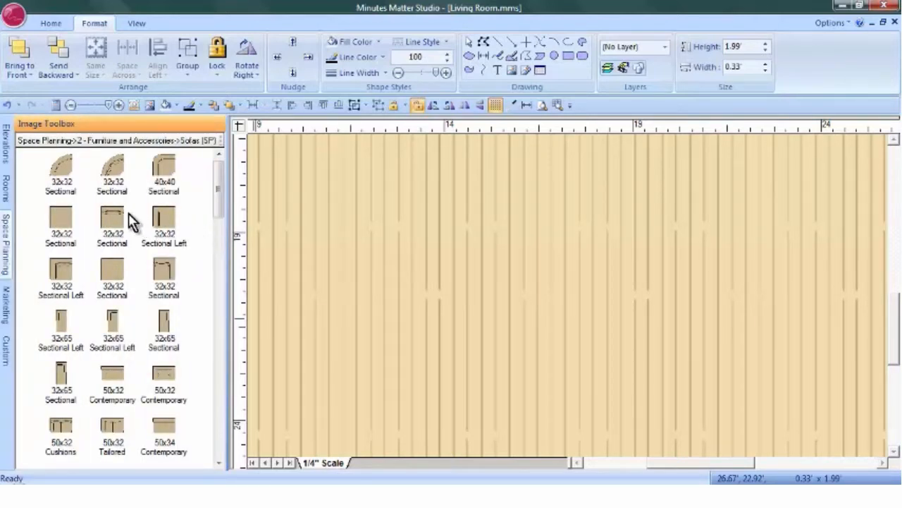
{"action": "mouse_move", "coordinate": [113, 220]}
{"action": "left_click_drag", "start_coordinate": [113, 220], "coordinate": [477, 233]}
{"action": "left_click_drag", "start_coordinate": [59, 270], "coordinate": [332, 289]}
{"action": "left_click_drag", "start_coordinate": [169, 276], "coordinate": [759, 268]}
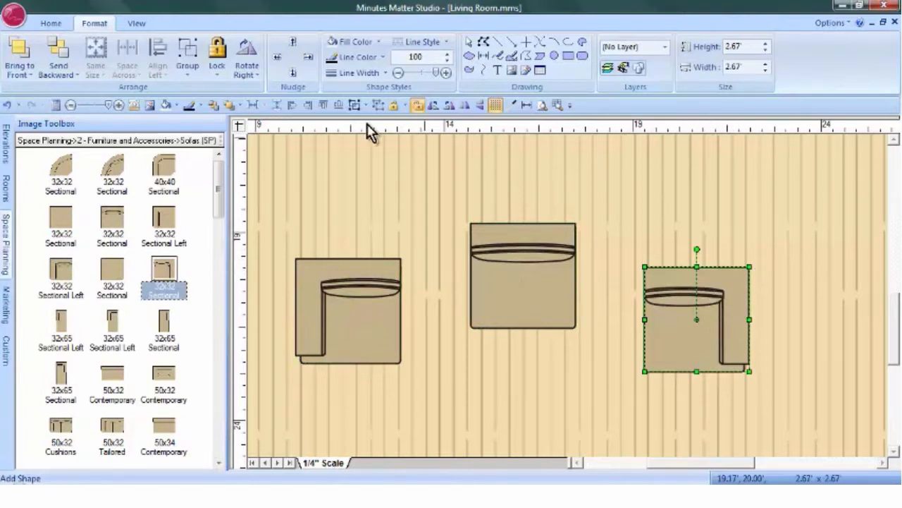
Step: Rotate the right-arm sectional piece left and move it above the other pieces as the sofa's upper end
{"action": "left_click", "coordinate": [258, 79]}
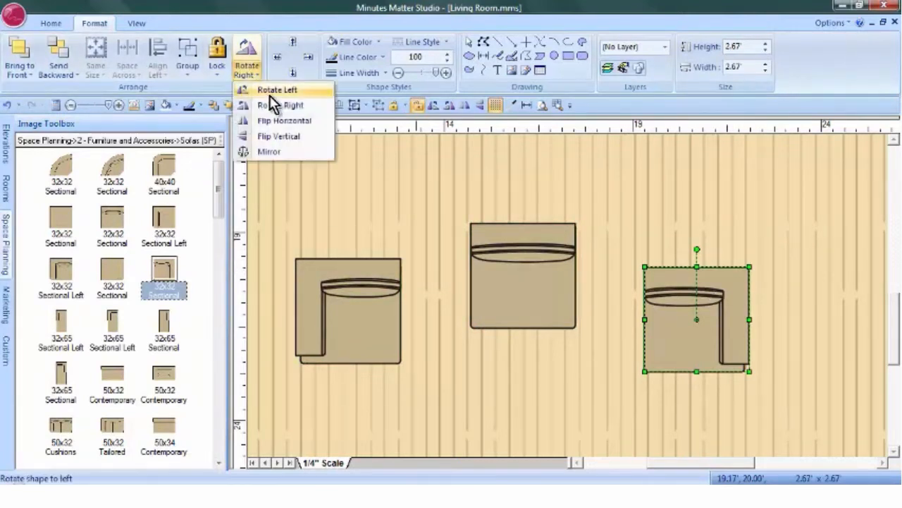
{"action": "left_click", "coordinate": [258, 89]}
{"action": "left_click_drag", "start_coordinate": [472, 197], "coordinate": [474, 198]}
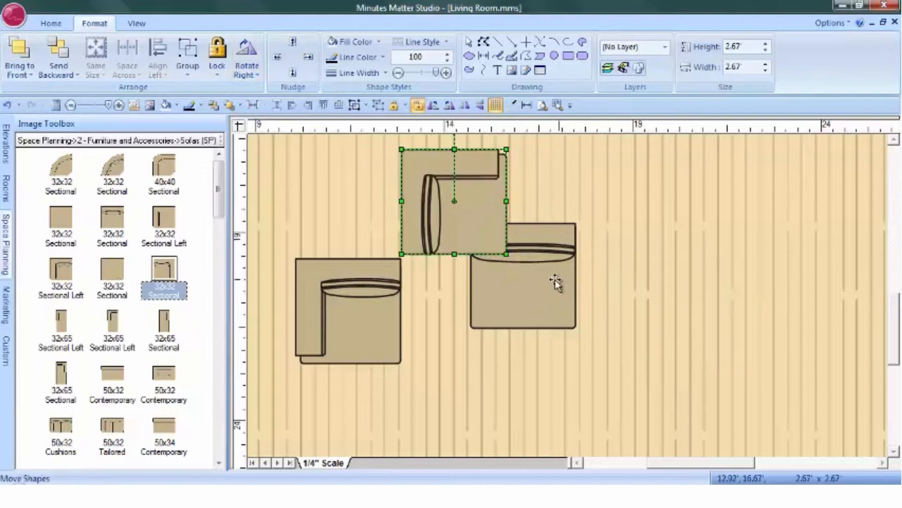
Step: Rotate the armless sectional piece left and butt it beneath the upper end piece, moving the left-arm piece aside to the right
{"action": "left_click", "coordinate": [557, 278]}
{"action": "left_click", "coordinate": [247, 69]}
{"action": "left_click", "coordinate": [265, 105]}
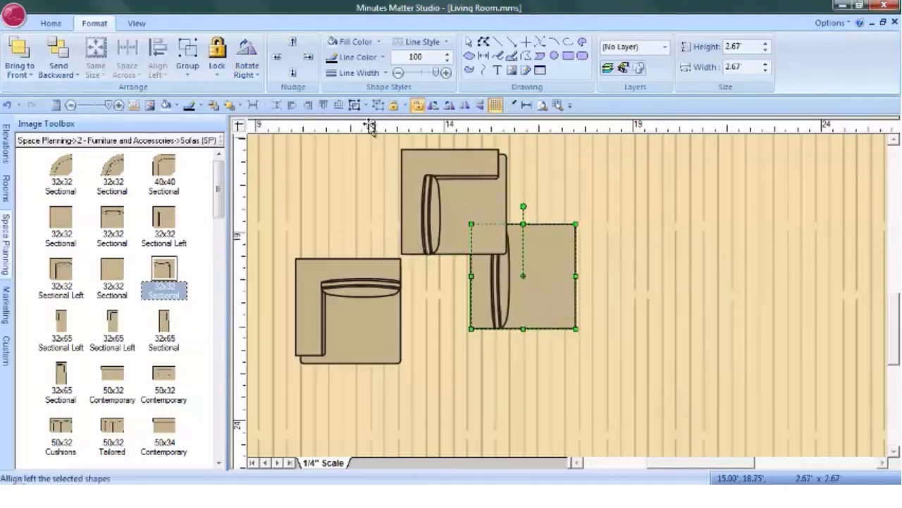
{"action": "left_click_drag", "start_coordinate": [528, 266], "coordinate": [462, 299]}
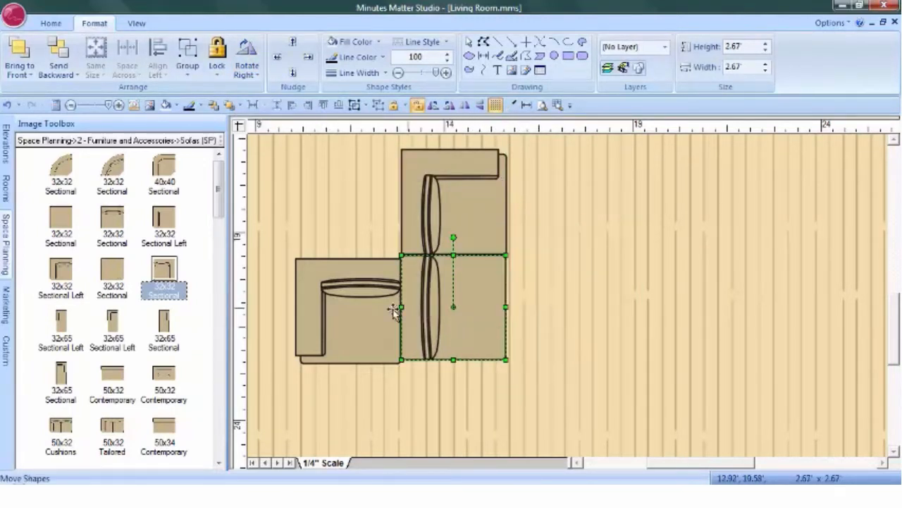
{"action": "left_click_drag", "start_coordinate": [329, 304], "coordinate": [668, 377]}
Step: Duplicate the armless sectional piece and butt the copy against the original's lower edge
{"action": "left_click", "coordinate": [492, 318]}
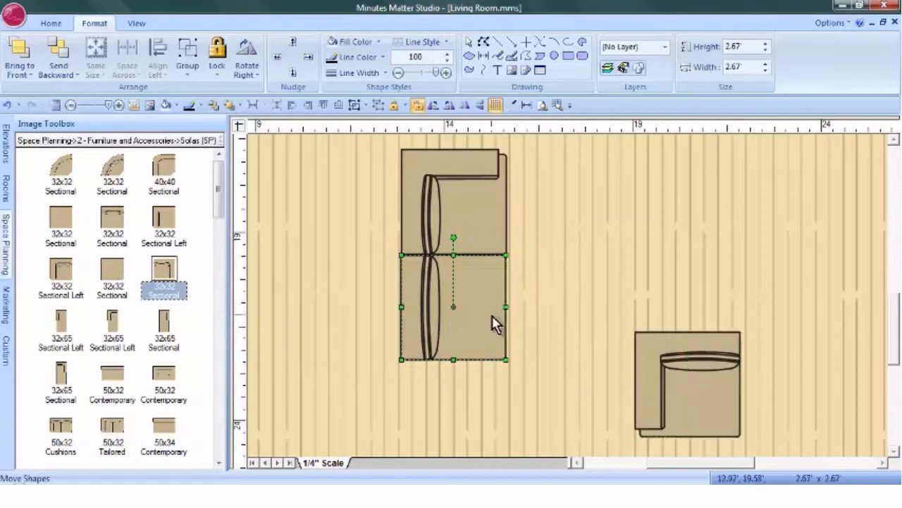
{"action": "right_click", "coordinate": [494, 318]}
{"action": "left_click", "coordinate": [555, 137]}
{"action": "left_click_drag", "start_coordinate": [496, 319], "coordinate": [428, 395]}
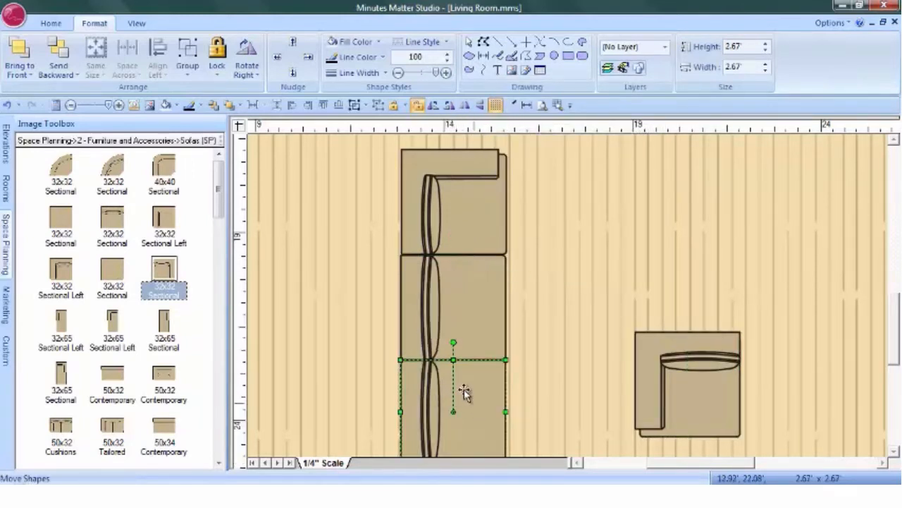
Step: Duplicate the lowest armless sectional piece once more
{"action": "scroll", "coordinate": [897, 310], "scroll_direction": "down", "scroll_amount": 3}
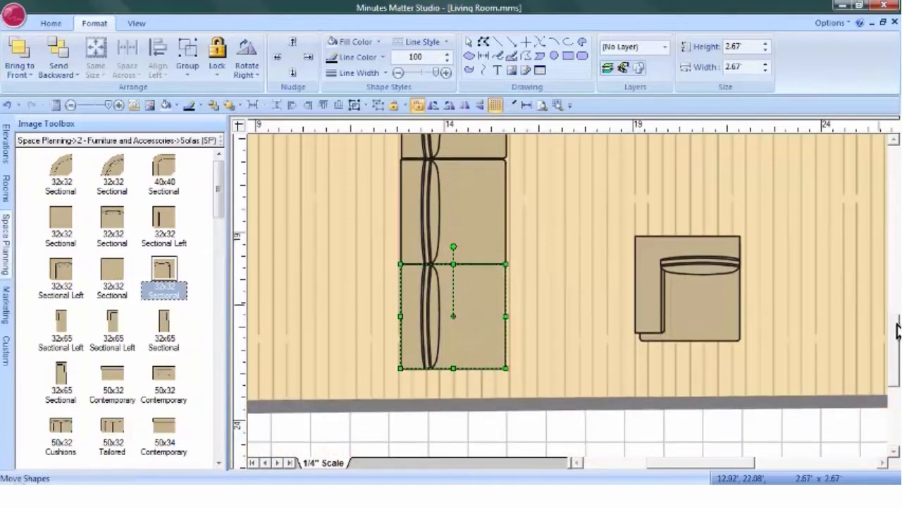
{"action": "right_click", "coordinate": [494, 306]}
{"action": "left_click", "coordinate": [558, 118]}
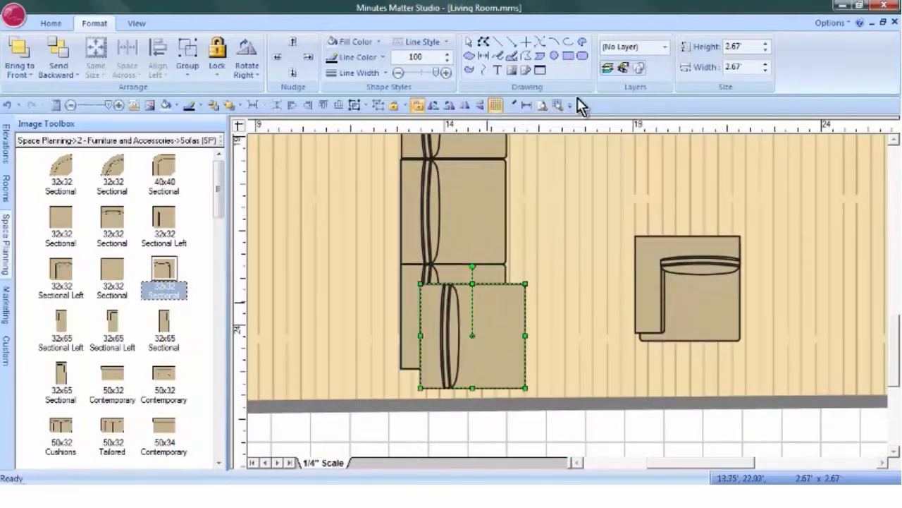
{"action": "left_click", "coordinate": [258, 76]}
{"action": "left_click", "coordinate": [288, 120]}
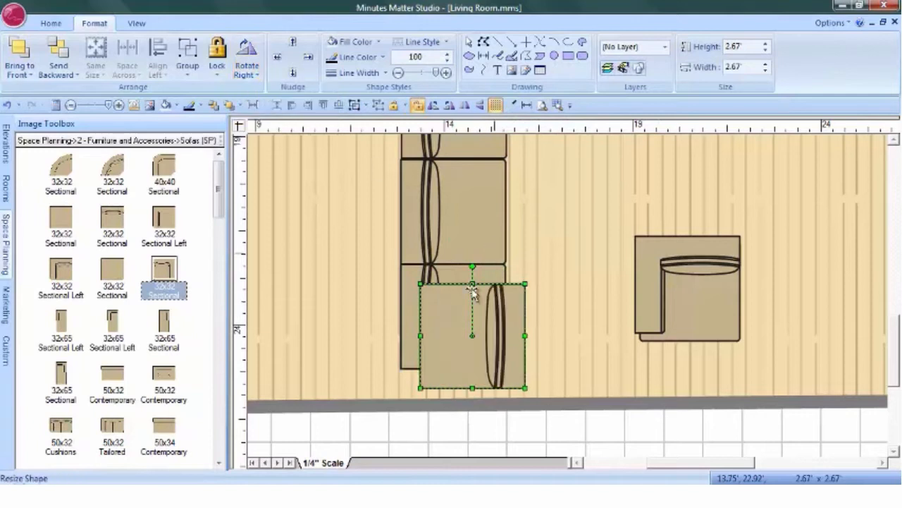
{"action": "left_click", "coordinate": [257, 74]}
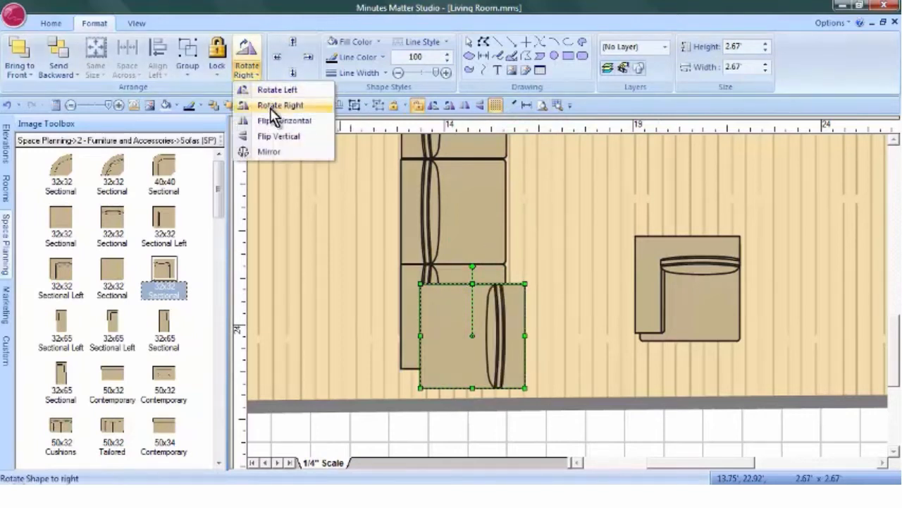
{"action": "left_click", "coordinate": [275, 123]}
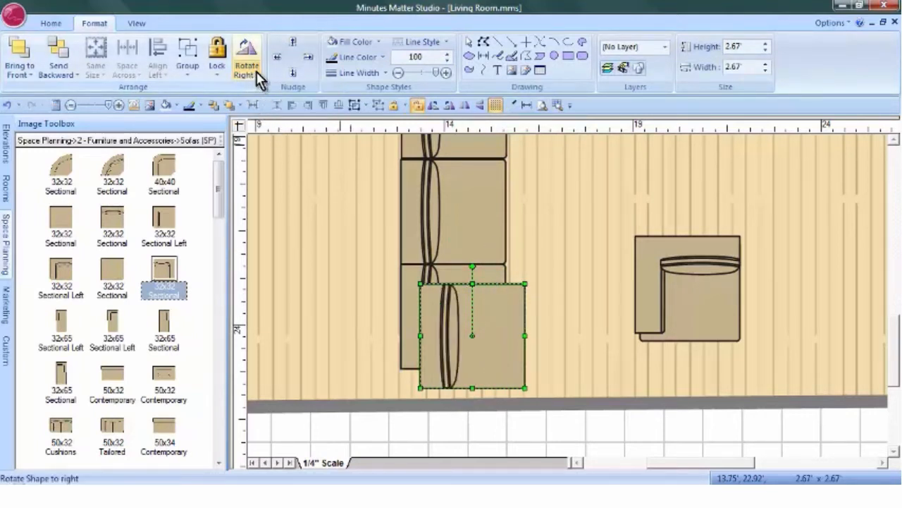
Step: Rotate the new armless copy left and butt it against the right side of the lowest piece to turn the corner
{"action": "left_click", "coordinate": [257, 76]}
{"action": "left_click", "coordinate": [278, 91]}
{"action": "left_click_drag", "start_coordinate": [490, 312], "coordinate": [540, 290]}
Step: Rotate the left-arm sectional piece right twice and butt it against the right side of the armless piece past the corner
{"action": "left_click", "coordinate": [695, 259]}
{"action": "left_click", "coordinate": [244, 53]}
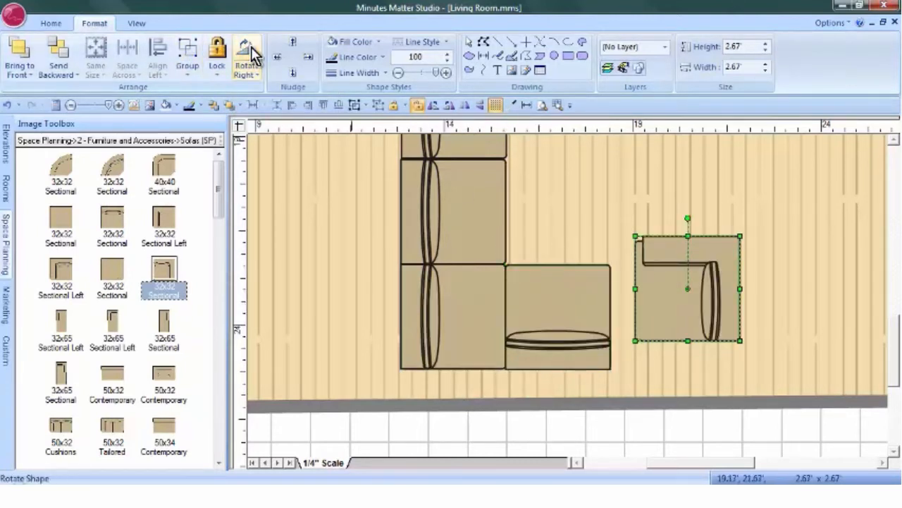
{"action": "left_click", "coordinate": [245, 52]}
{"action": "left_click_drag", "start_coordinate": [689, 255], "coordinate": [662, 273]}
Step: Duplicate the back cushion inside the corner sectional piece
{"action": "left_click", "coordinate": [557, 104]}
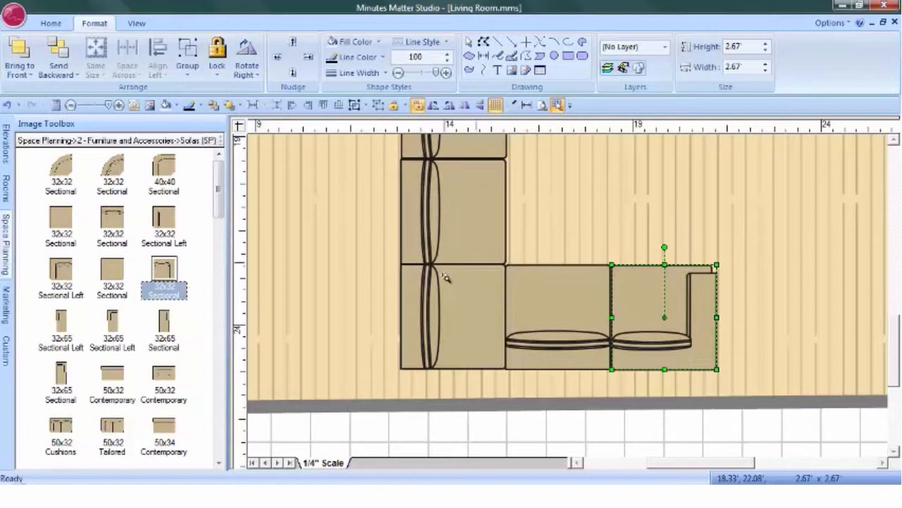
{"action": "left_click_drag", "start_coordinate": [395, 260], "coordinate": [528, 381]}
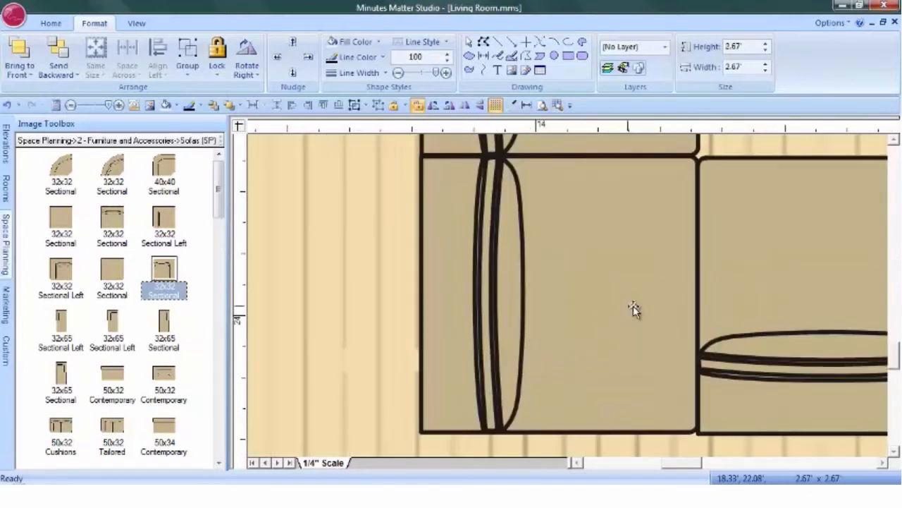
{"action": "left_click", "coordinate": [521, 306]}
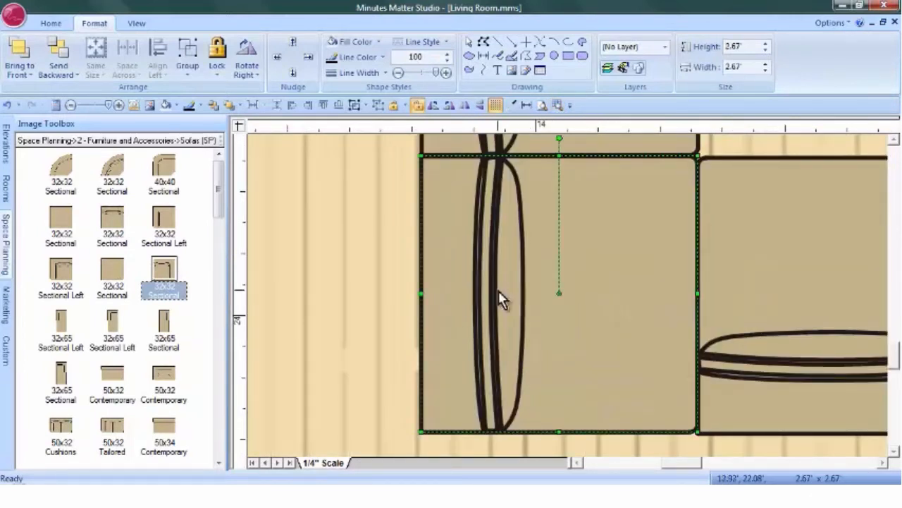
{"action": "left_click", "coordinate": [497, 210]}
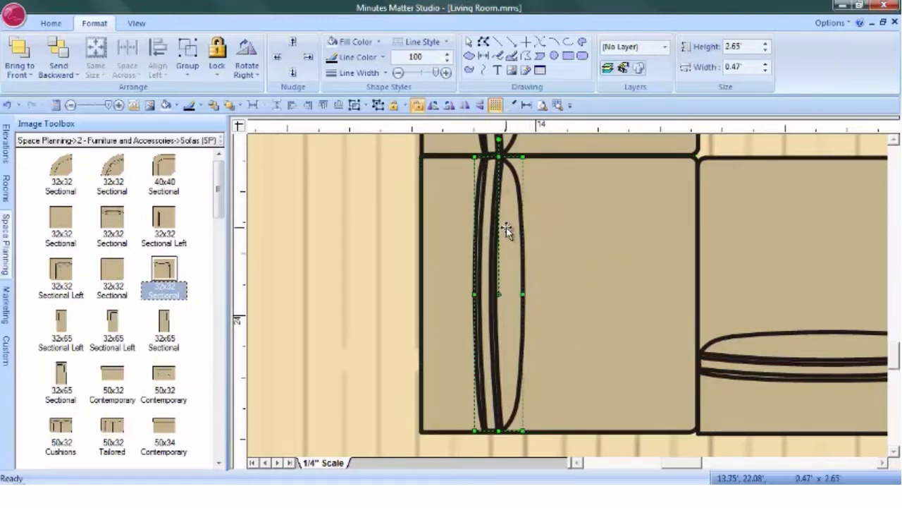
{"action": "right_click", "coordinate": [505, 233]}
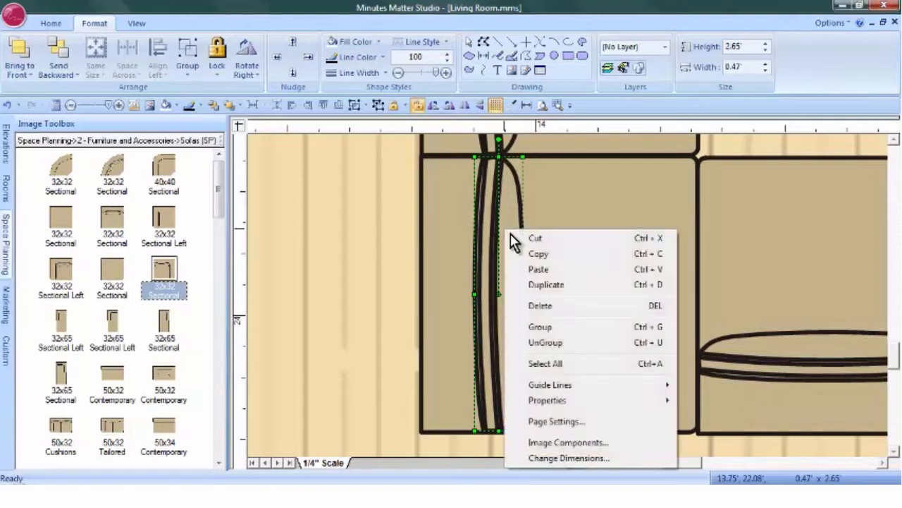
{"action": "left_click", "coordinate": [547, 284]}
Step: Rotate the cushion copy left and narrow it to fit along the corner piece's lower side, in line with the adjoining piece's cushion
{"action": "left_click", "coordinate": [255, 75]}
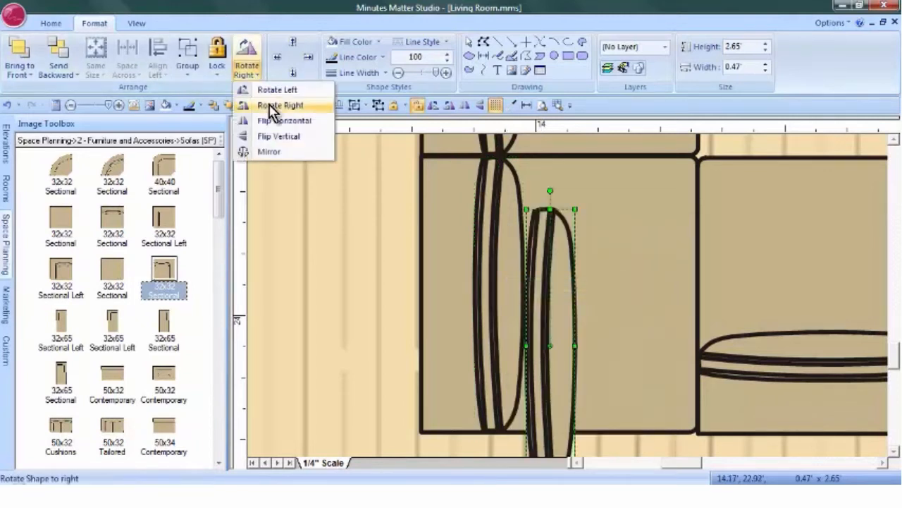
{"action": "left_click", "coordinate": [276, 91]}
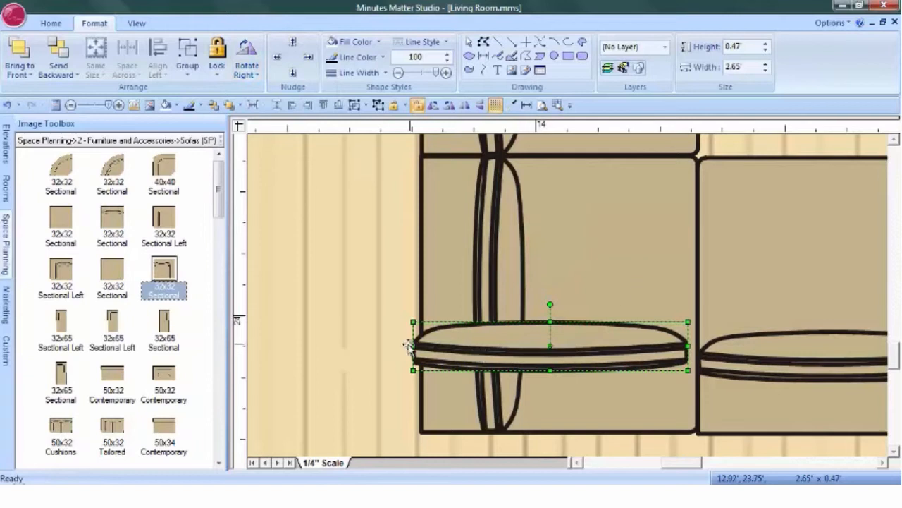
{"action": "left_click_drag", "start_coordinate": [410, 346], "coordinate": [494, 351]}
{"action": "left_click_drag", "start_coordinate": [613, 358], "coordinate": [625, 368]}
Step: Shorten the corner piece's original vertical cushion from its lower end to 1.98' so it meets the horizontal cushion
{"action": "left_click", "coordinate": [493, 299]}
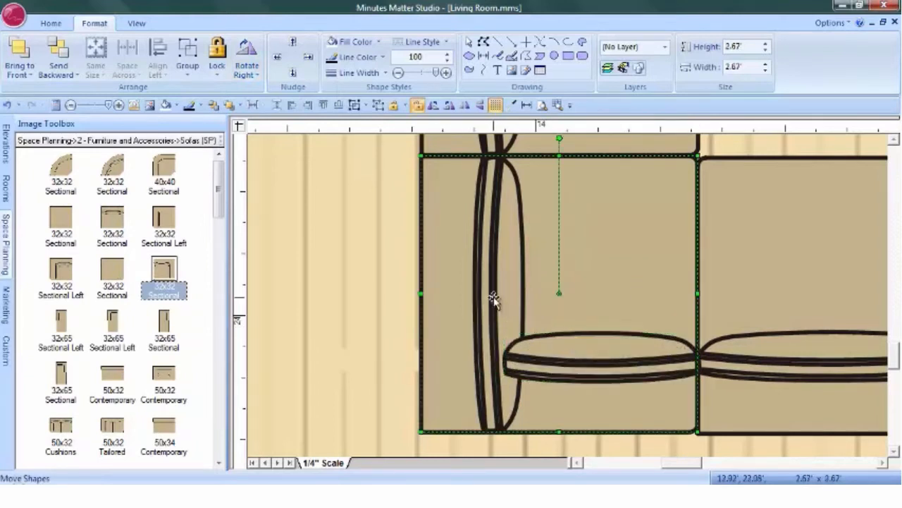
{"action": "left_click", "coordinate": [494, 260]}
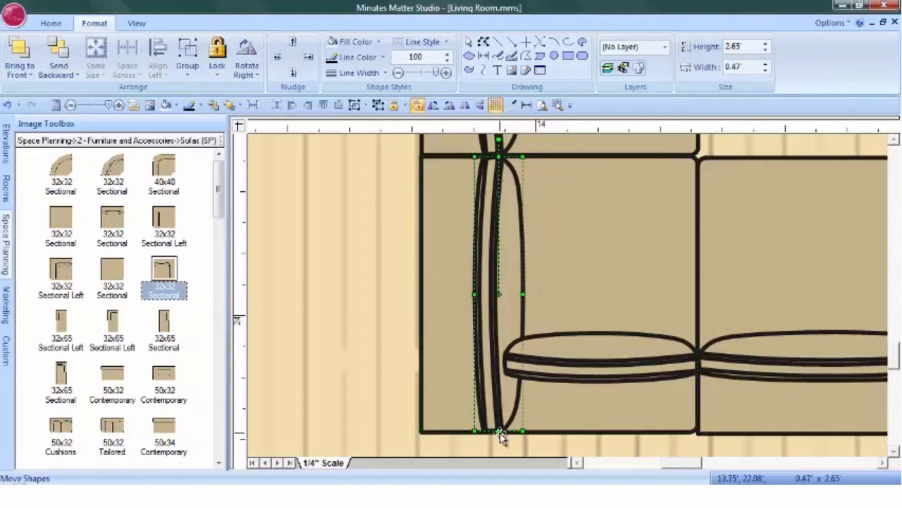
{"action": "left_click_drag", "start_coordinate": [498, 431], "coordinate": [489, 362]}
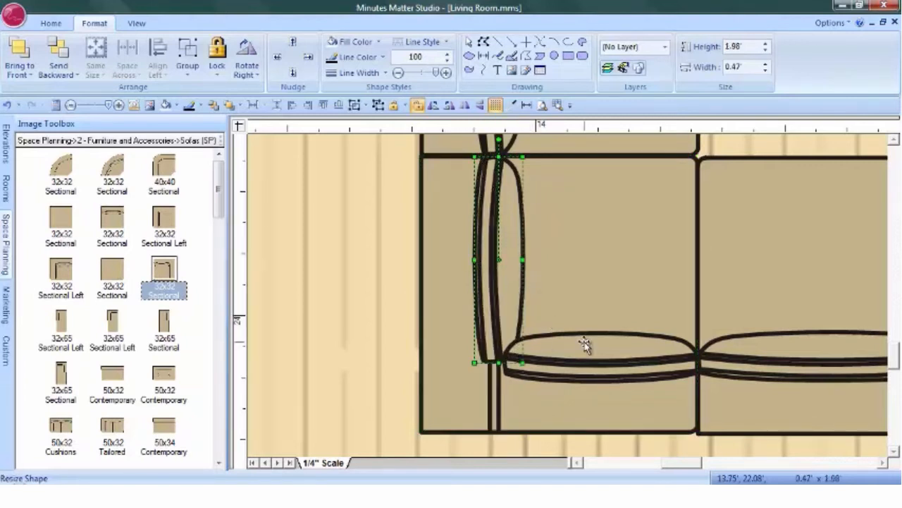
{"action": "left_click", "coordinate": [542, 105]}
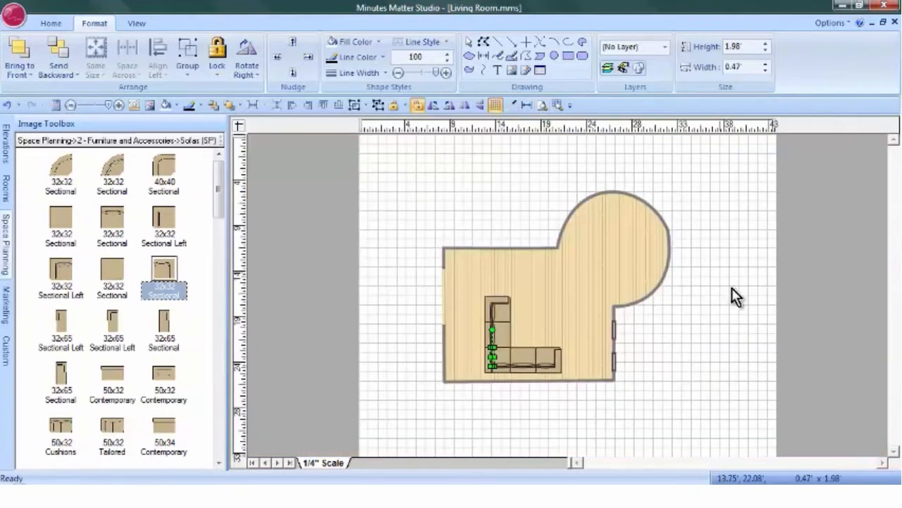
{"action": "left_click", "coordinate": [770, 295]}
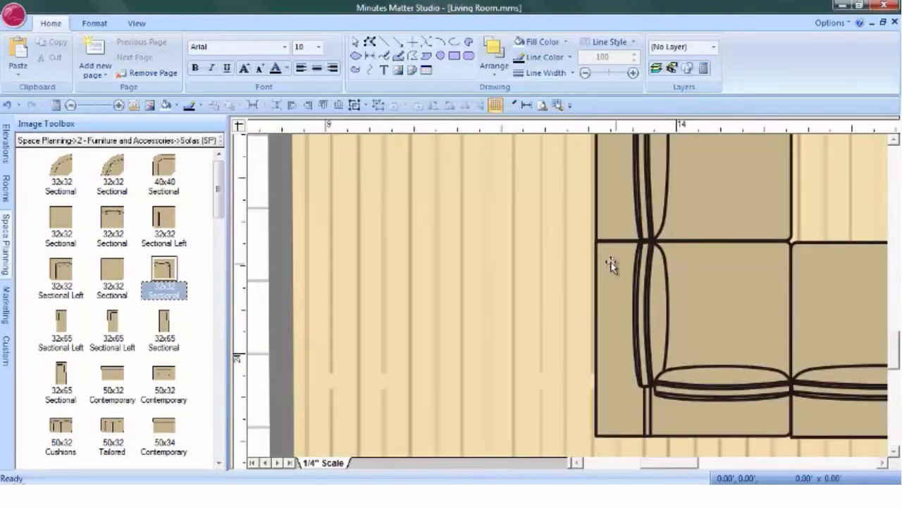
Step: Group the corner sectional piece with its added horizontal cushion
{"action": "left_click", "coordinate": [643, 281]}
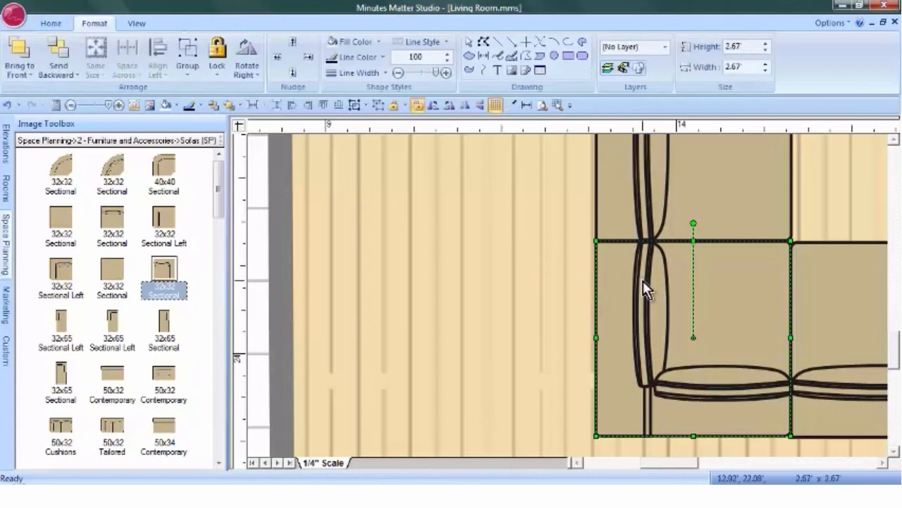
{"action": "left_click", "coordinate": [714, 383]}
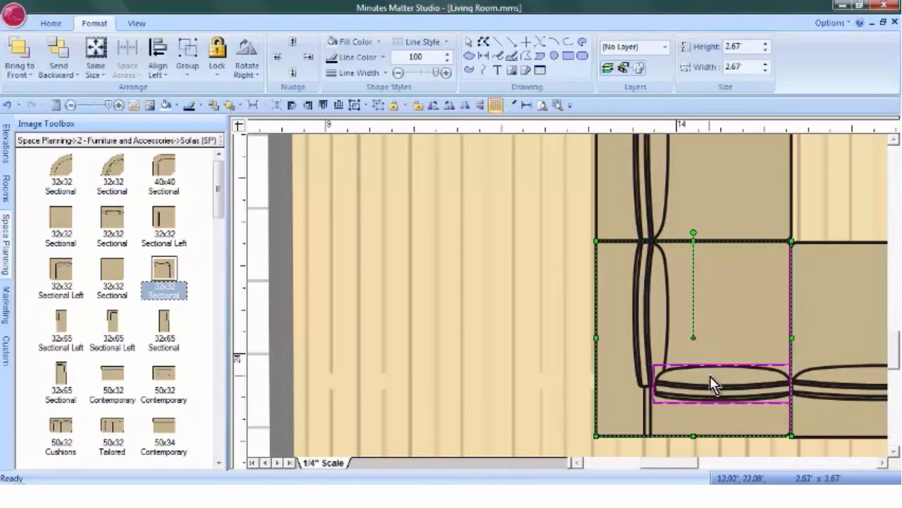
{"action": "right_click", "coordinate": [713, 382]}
{"action": "left_click", "coordinate": [744, 233]}
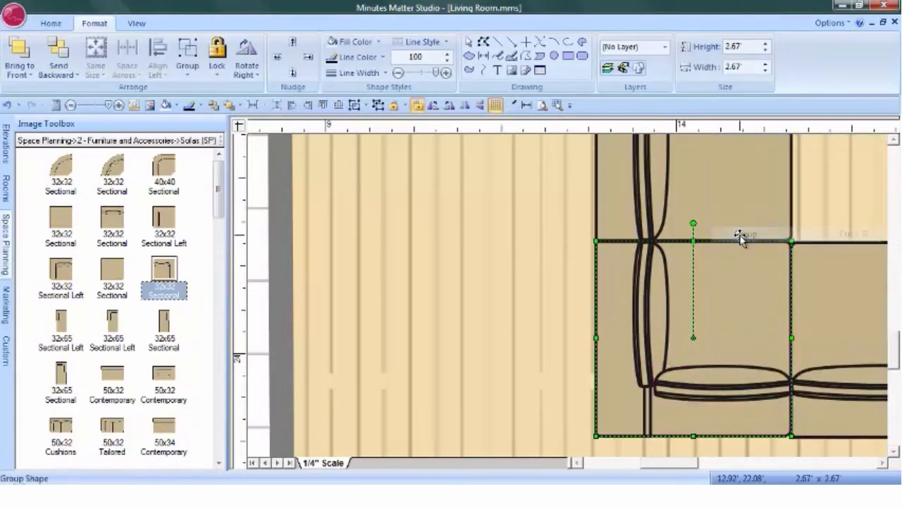
Step: Save a copy of the grouped corner piece in the custom Space Planning templates
{"action": "left_click", "coordinate": [6, 352]}
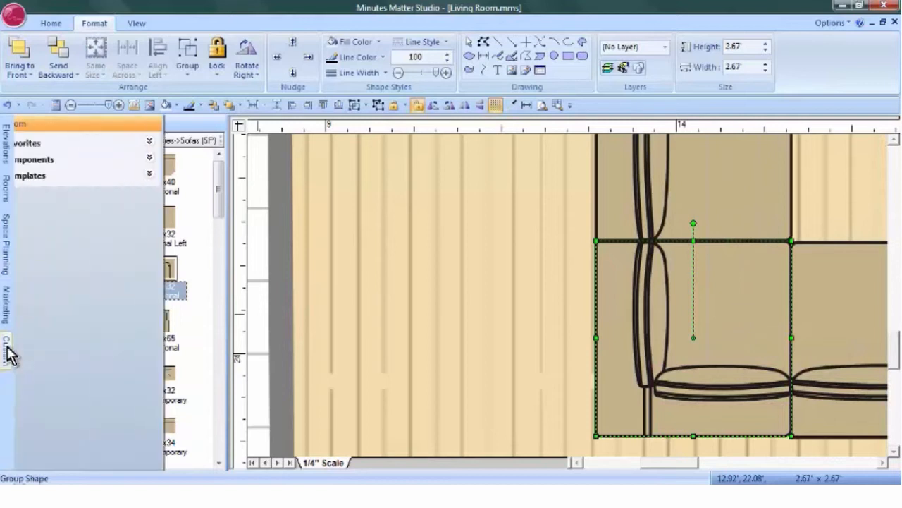
{"action": "left_click", "coordinate": [49, 175]}
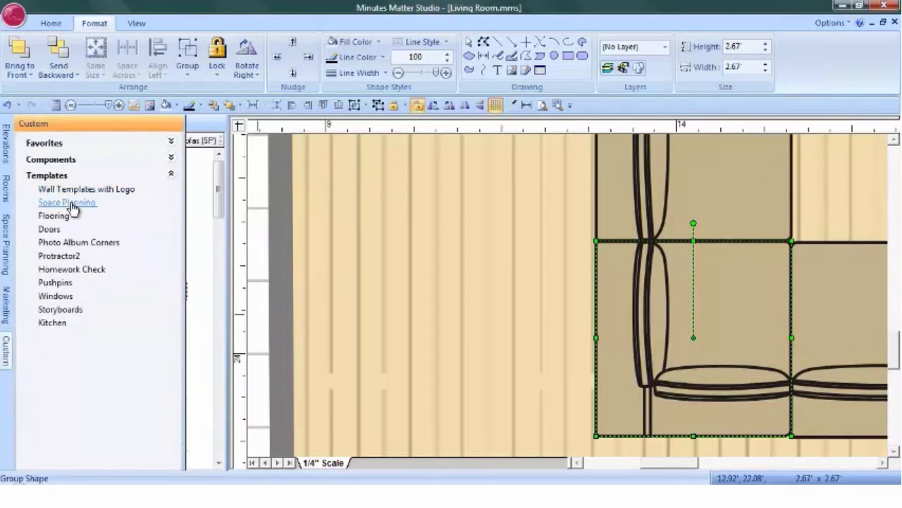
{"action": "left_click", "coordinate": [70, 205]}
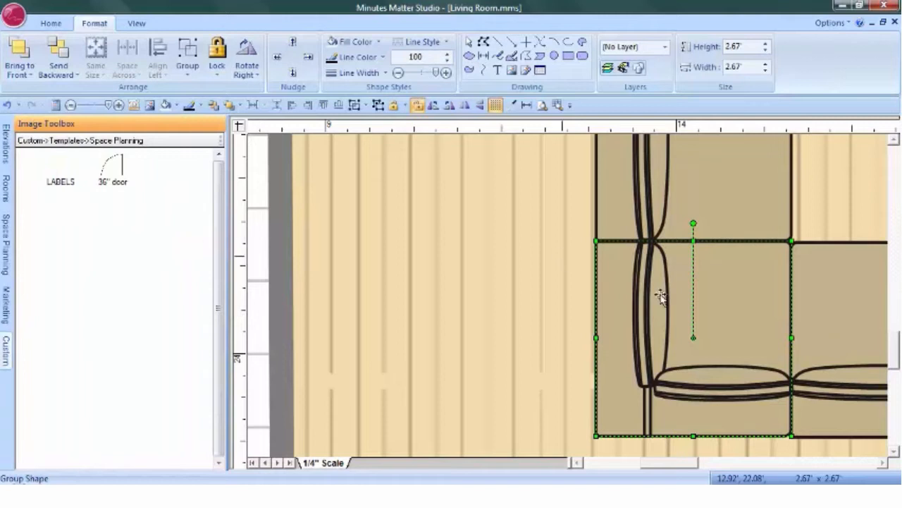
{"action": "right_click", "coordinate": [705, 304]}
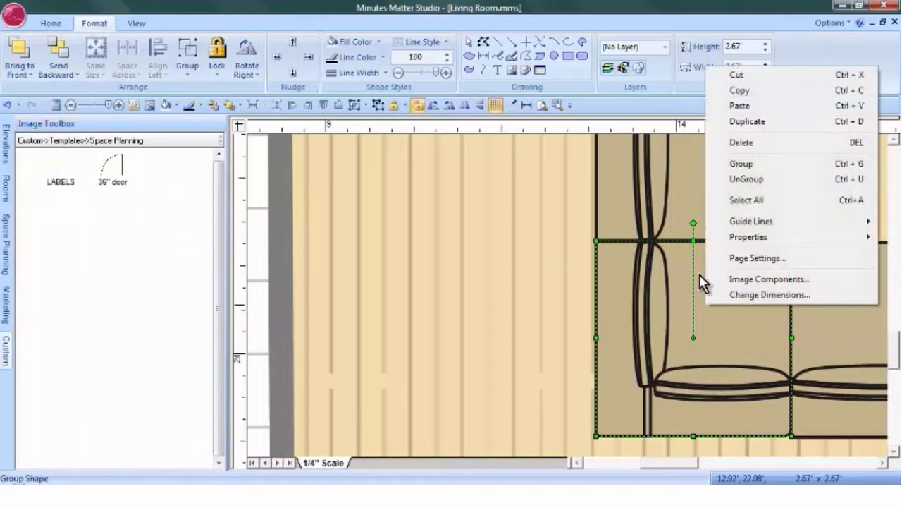
{"action": "left_click", "coordinate": [741, 90]}
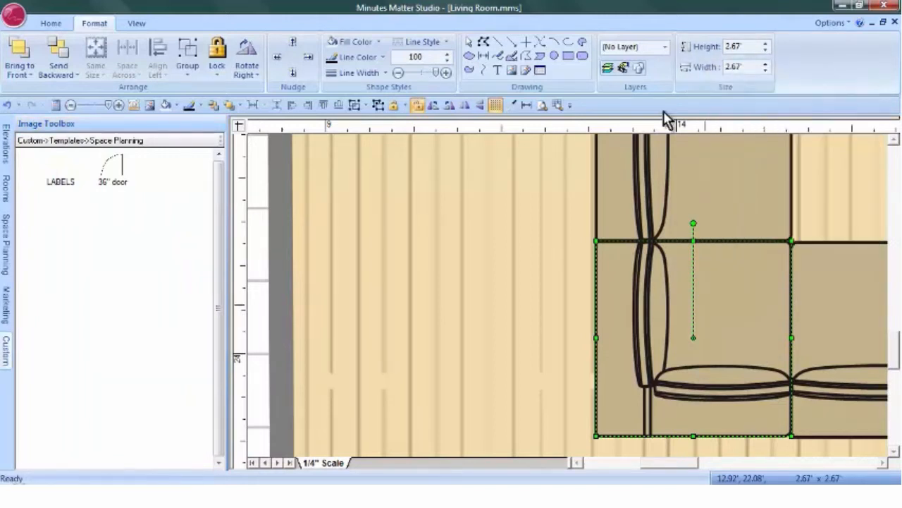
{"action": "right_click", "coordinate": [81, 235]}
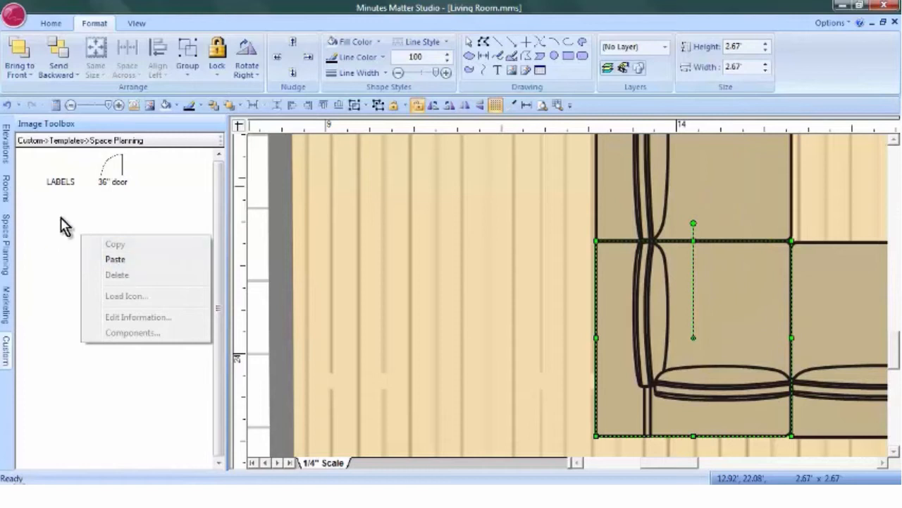
{"action": "left_click", "coordinate": [119, 262]}
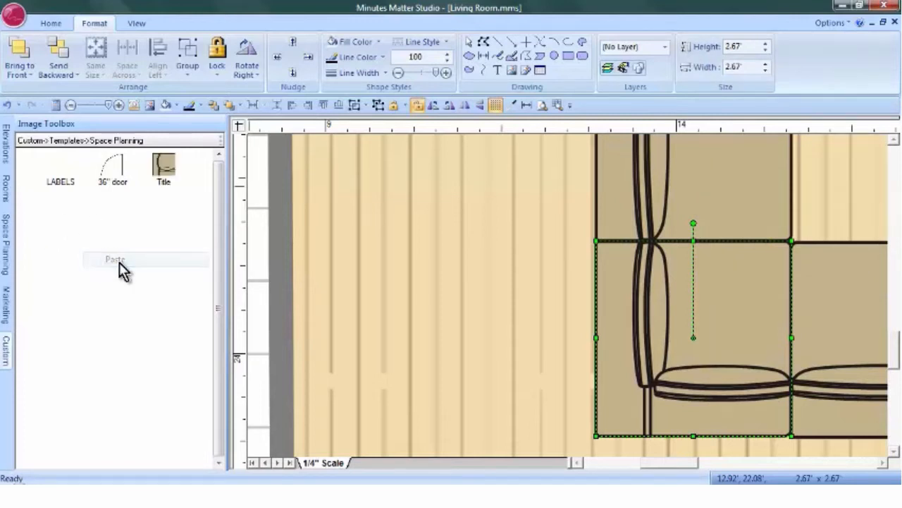
Step: Name the new template item "Corner Sectional with Cushion"
{"action": "right_click", "coordinate": [163, 185]}
{"action": "left_click", "coordinate": [255, 264]}
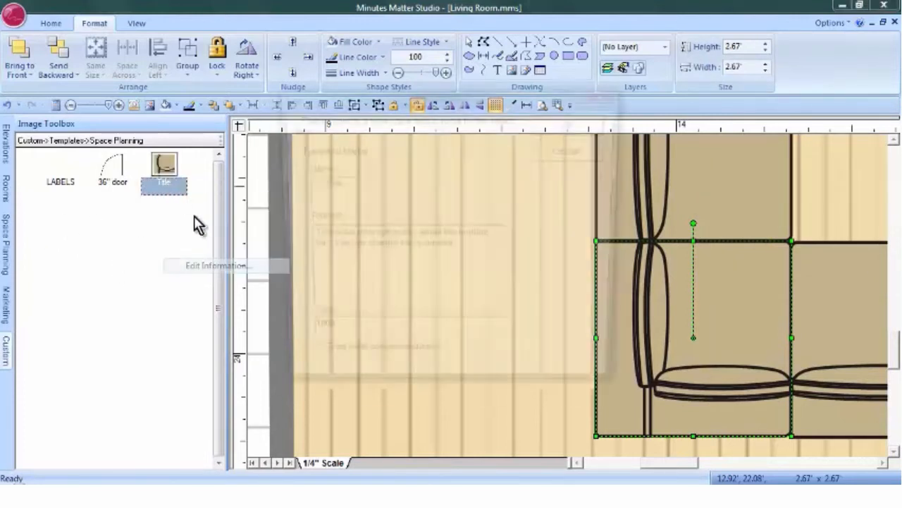
{"action": "left_click_drag", "start_coordinate": [338, 185], "coordinate": [300, 189]}
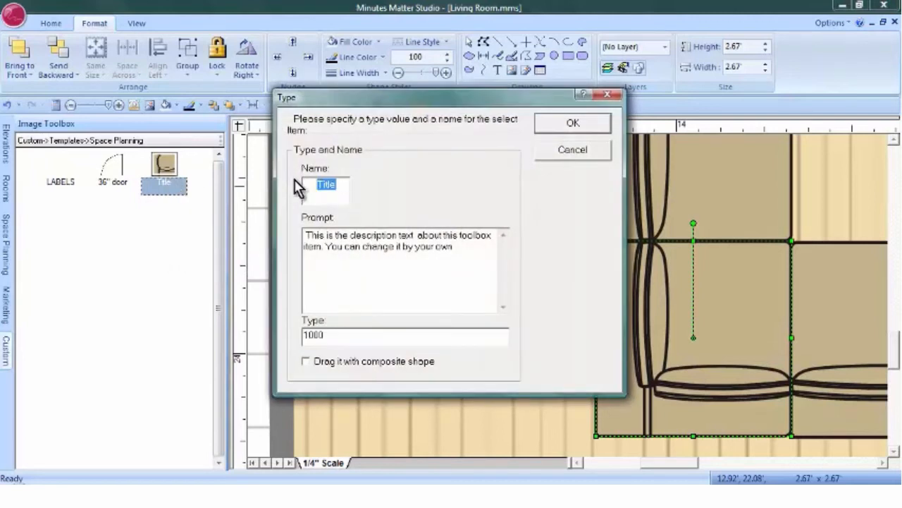
{"action": "type", "text": "Corner Sectional w"}
{"action": "type", "text": "ith Cushion"}
{"action": "left_click", "coordinate": [573, 123]}
{"action": "left_click", "coordinate": [541, 105]}
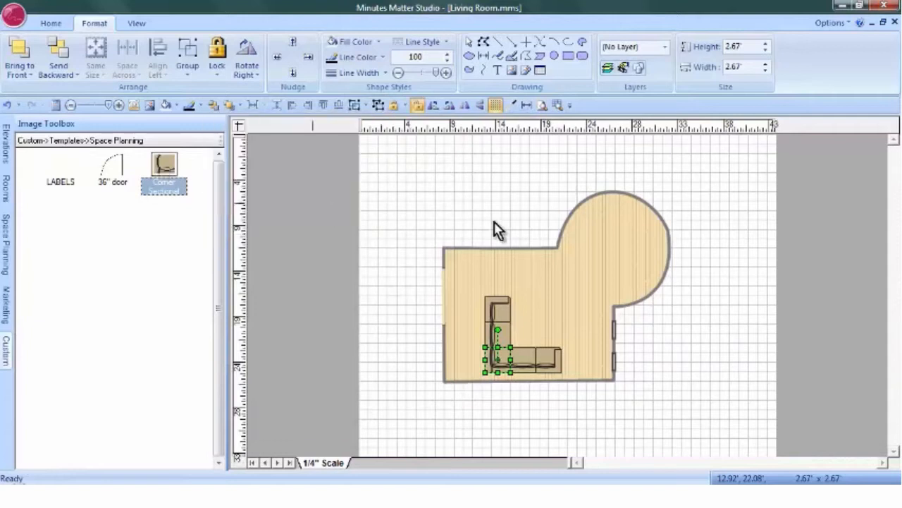
{"action": "left_click", "coordinate": [721, 226]}
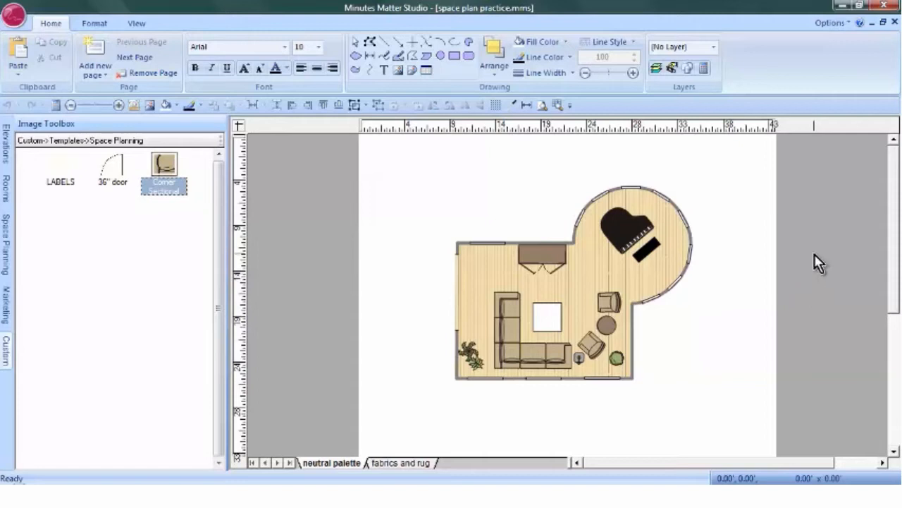
Step: Create a copy of the "neutral palette" page in the space plan practice file
{"action": "left_click", "coordinate": [105, 74]}
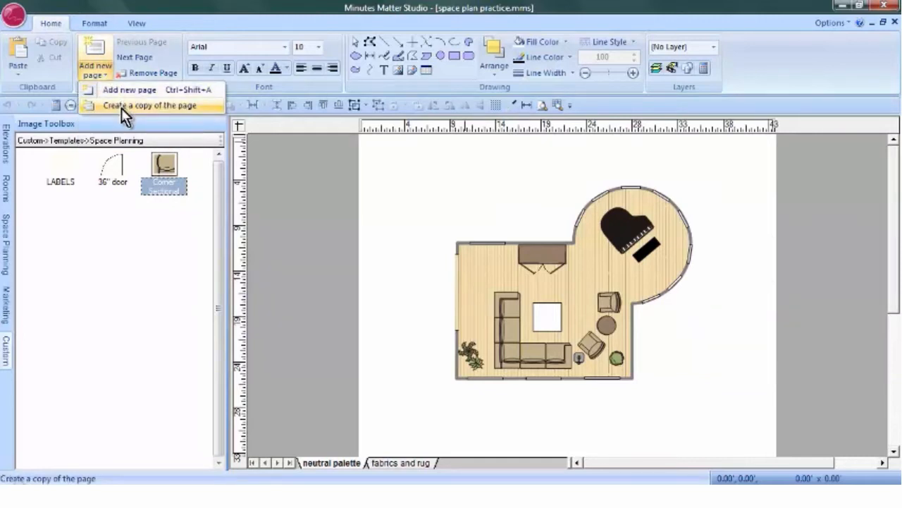
{"action": "left_click", "coordinate": [122, 108]}
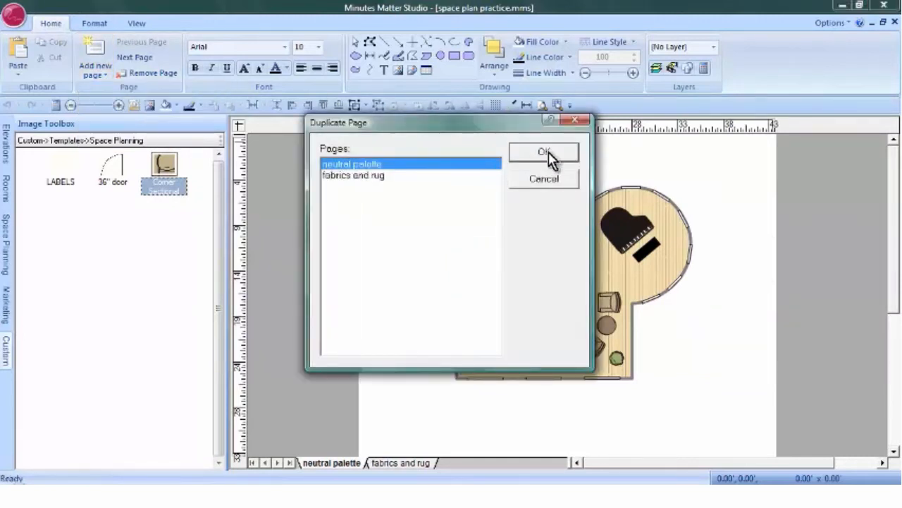
{"action": "left_click", "coordinate": [549, 152]}
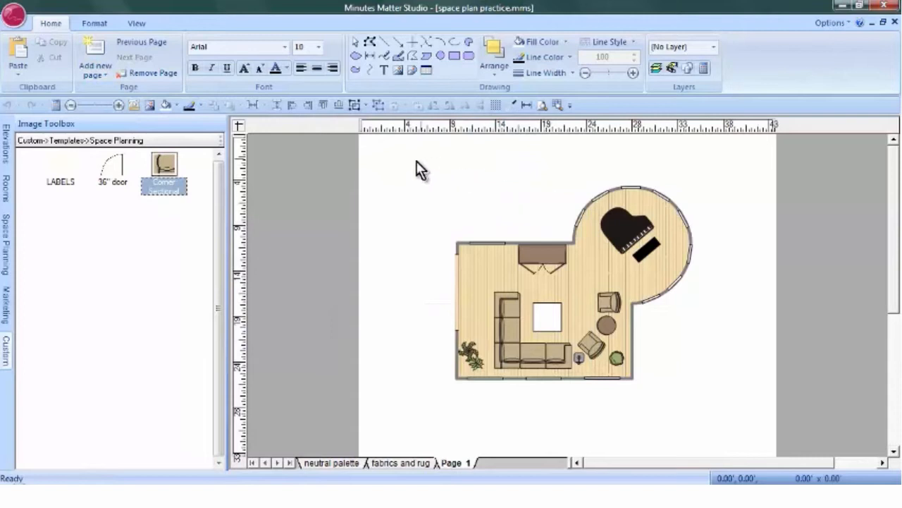
Step: Fill the entire floor plan and its furniture on the copied page with a light gray
{"action": "left_click_drag", "start_coordinate": [416, 161], "coordinate": [730, 435]}
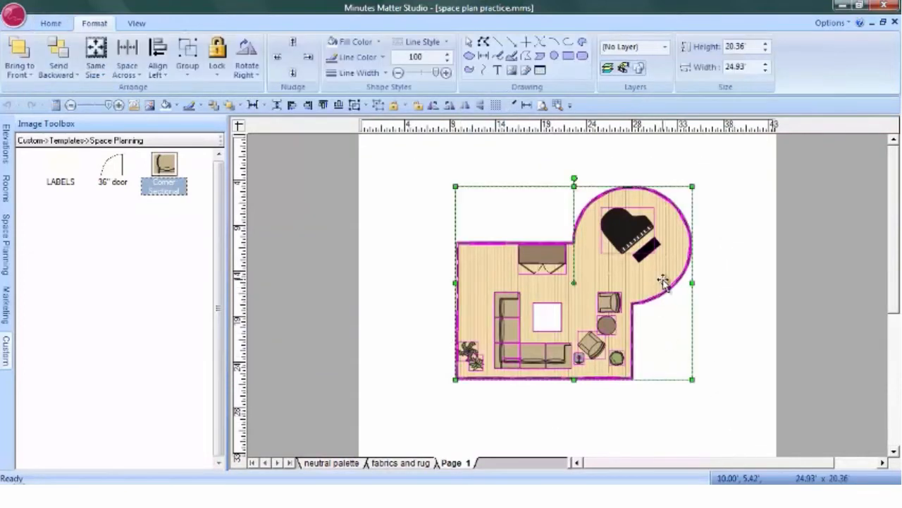
{"action": "right_click", "coordinate": [653, 234]}
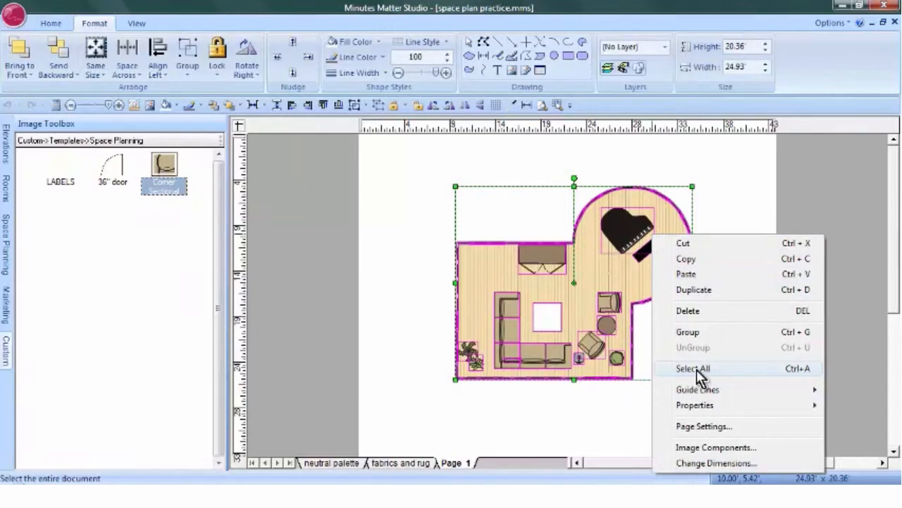
{"action": "left_click", "coordinate": [380, 43]}
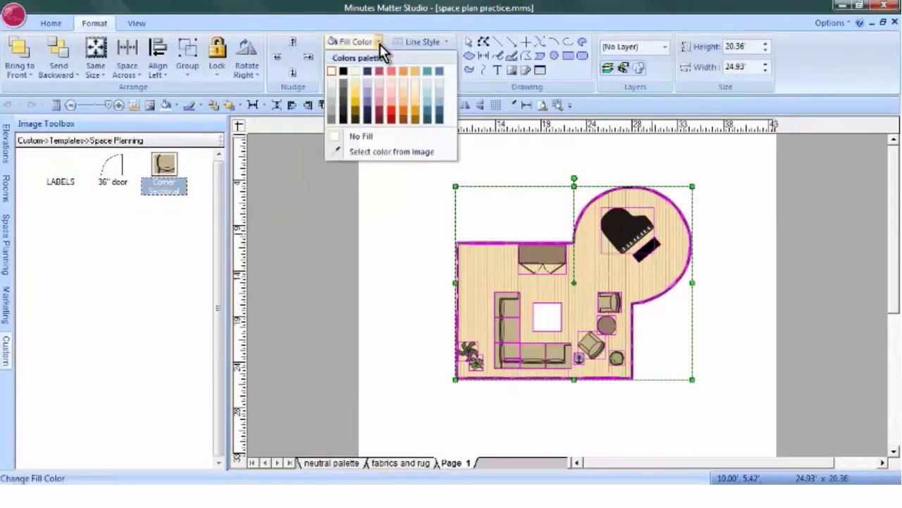
{"action": "left_click", "coordinate": [335, 94]}
{"action": "left_click", "coordinate": [423, 178]}
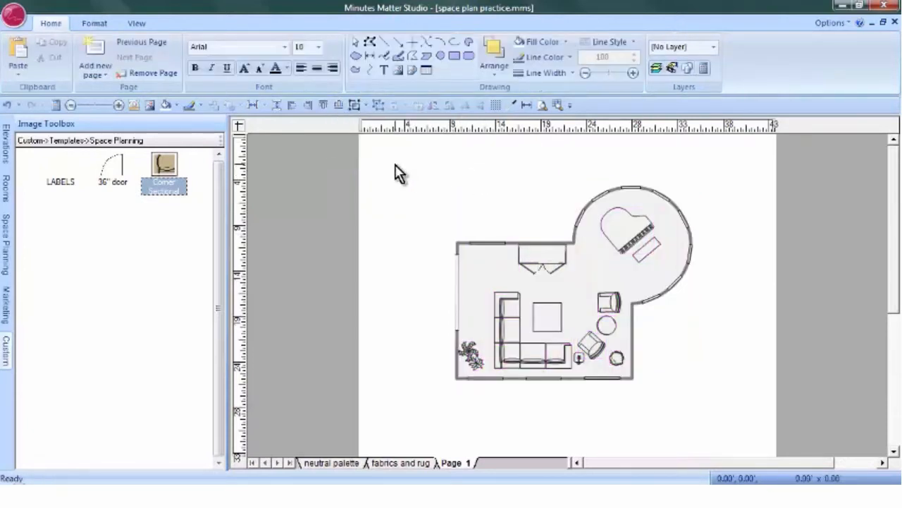
Step: Try rotating the armchair above the round table to a diagonal angle, and undo the rotation
{"action": "left_click", "coordinate": [557, 104]}
{"action": "left_click_drag", "start_coordinate": [586, 282], "coordinate": [638, 336]}
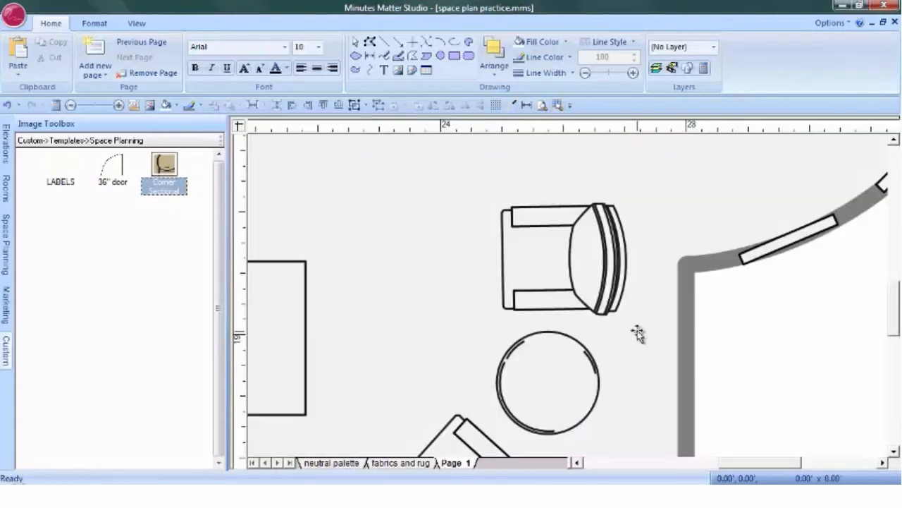
{"action": "left_click", "coordinate": [585, 259]}
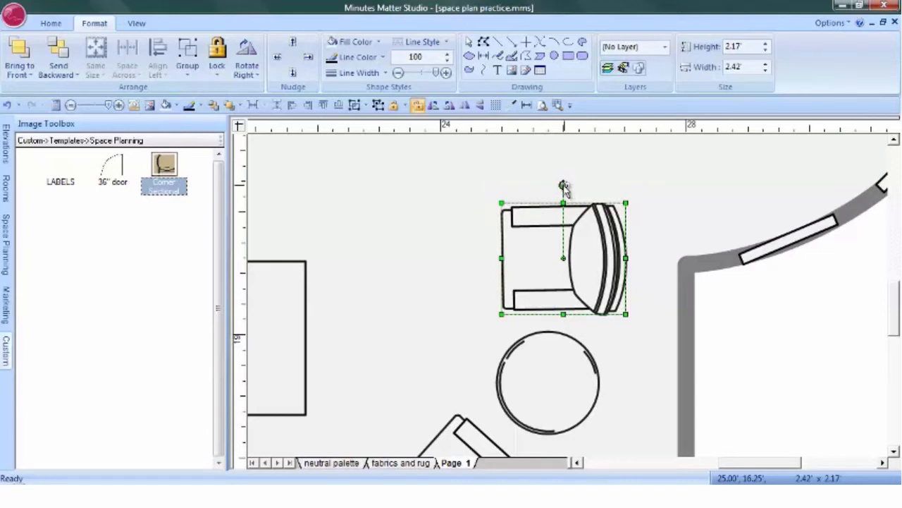
{"action": "left_click_drag", "start_coordinate": [563, 186], "coordinate": [615, 206]}
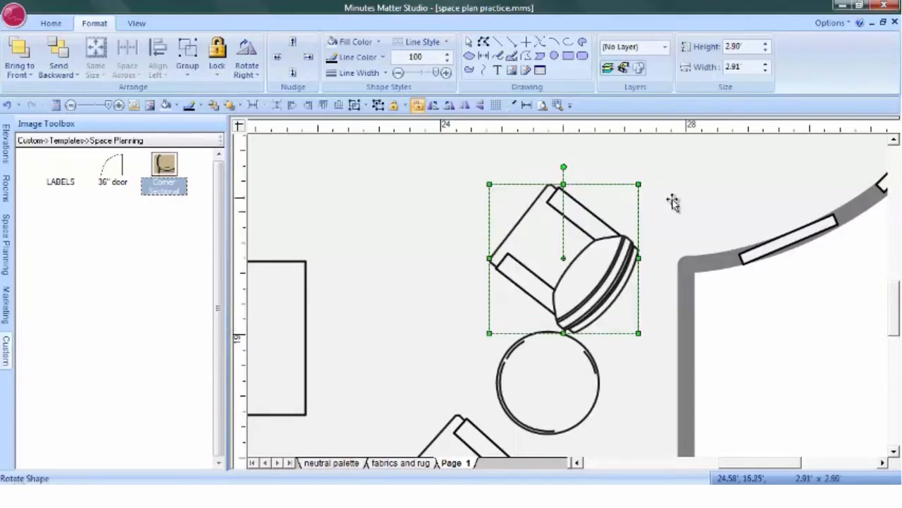
{"action": "left_click", "coordinate": [5, 105]}
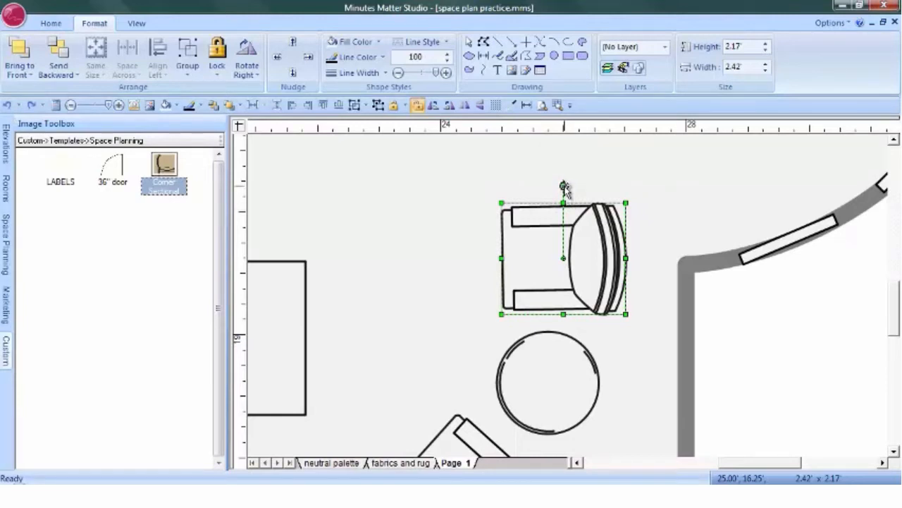
Step: Flip the sectional, coffee table, armchairs and side tables horizontally as one selection, excluding the lower wall's window and the round piece in the corner
{"action": "left_click", "coordinate": [543, 105]}
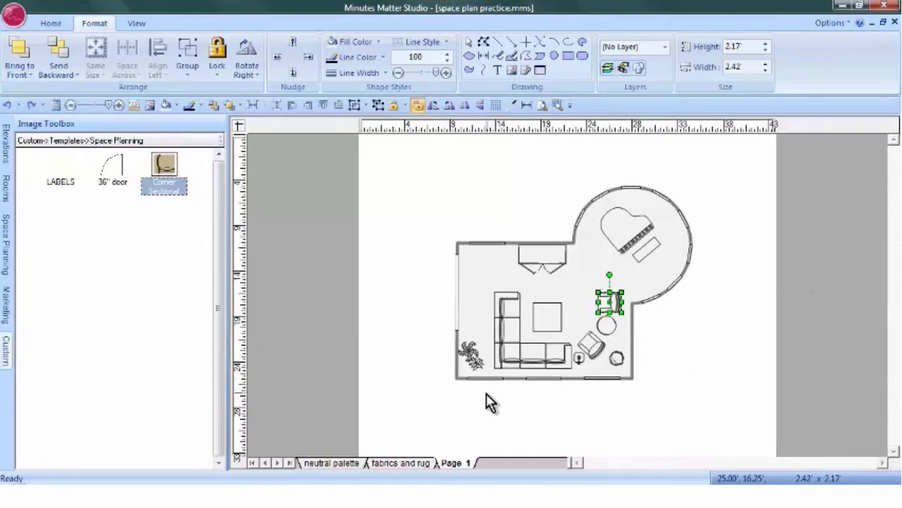
{"action": "left_click_drag", "start_coordinate": [485, 393], "coordinate": [626, 277]}
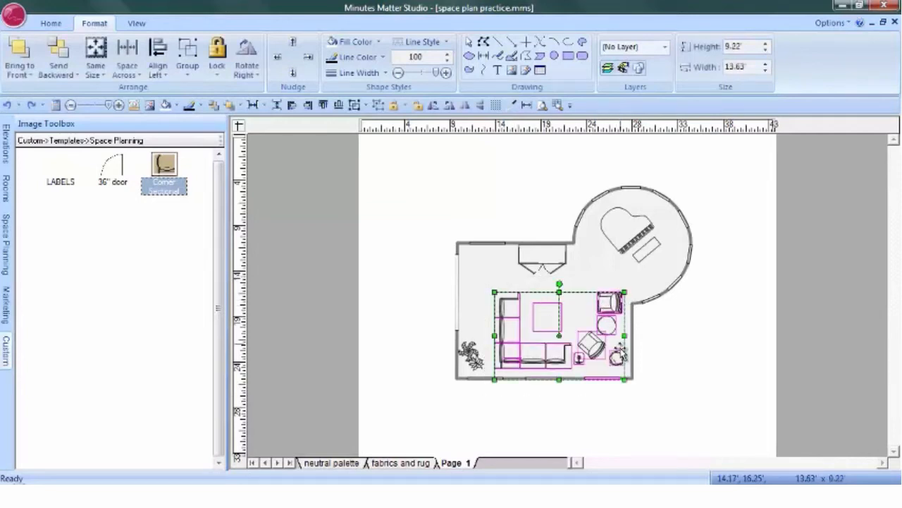
{"action": "left_click", "coordinate": [538, 378], "text": "shift"}
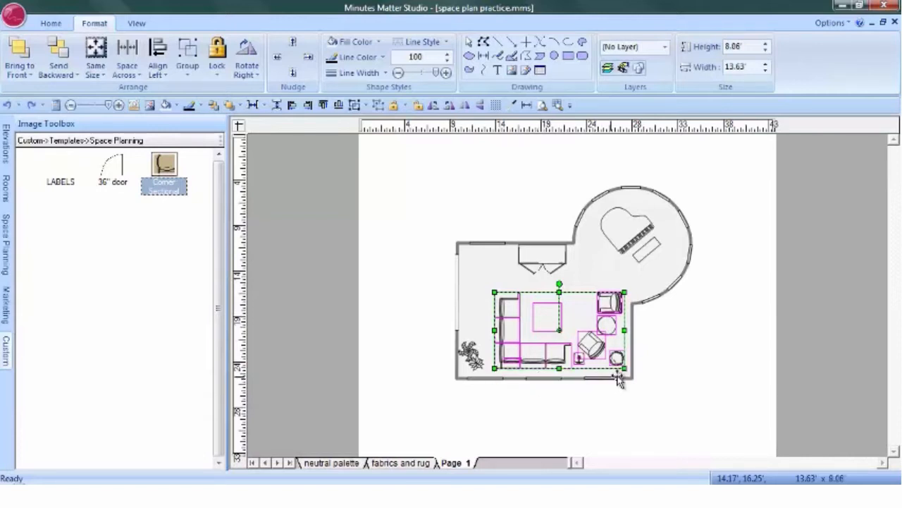
{"action": "left_click_drag", "start_coordinate": [624, 379], "coordinate": [624, 367]}
{"action": "left_click", "coordinate": [616, 354], "text": "shift"}
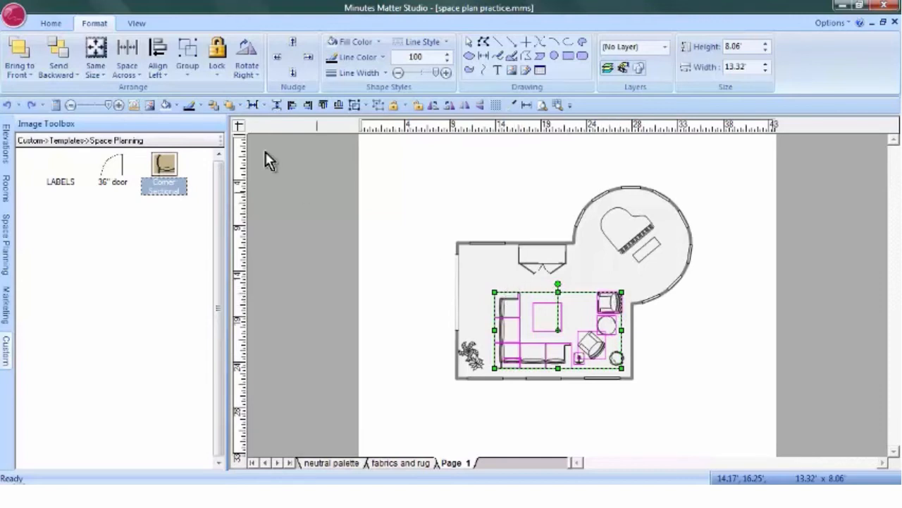
{"action": "left_click", "coordinate": [261, 76]}
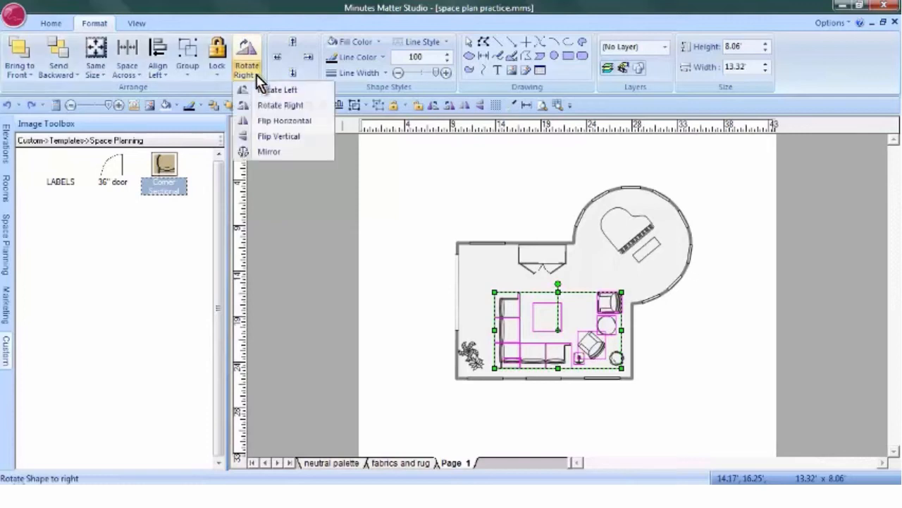
{"action": "left_click", "coordinate": [270, 120]}
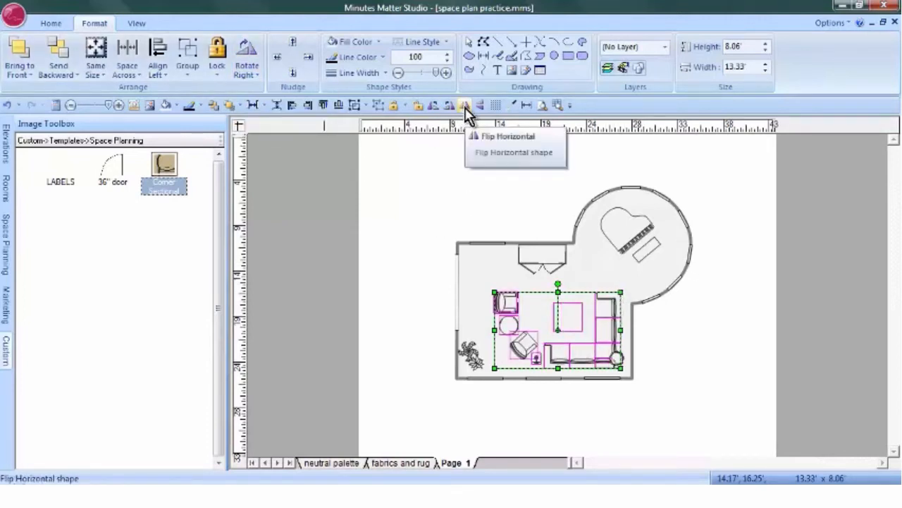
{"action": "left_click", "coordinate": [726, 330]}
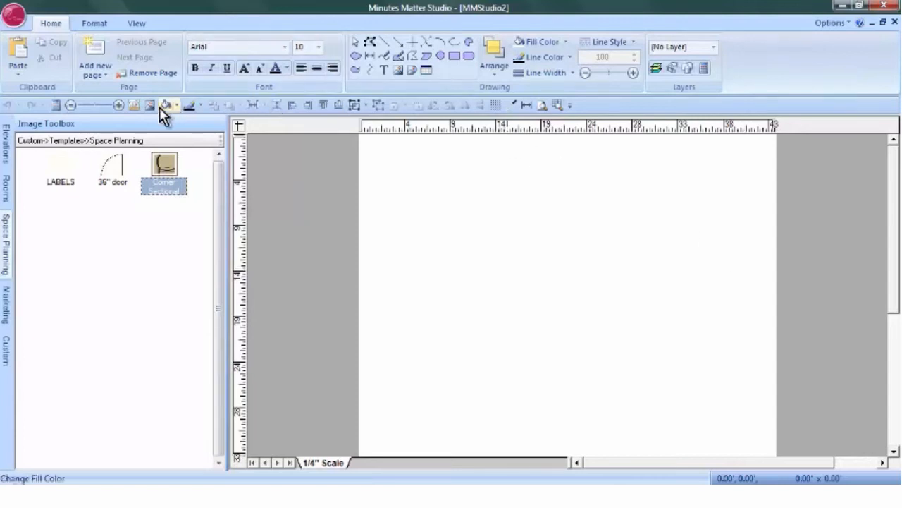
Step: Insert the image floor plan.jpg near the upper corner of the 1/4" Scale page and enlarge it to about 38.20' × 30.43'
{"action": "left_click", "coordinate": [397, 71]}
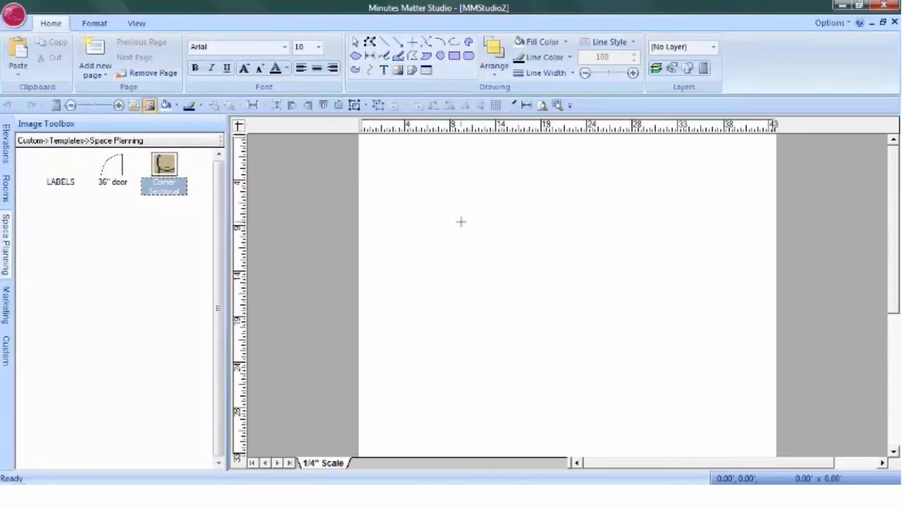
{"action": "left_click", "coordinate": [461, 222]}
{"action": "left_click", "coordinate": [374, 224]}
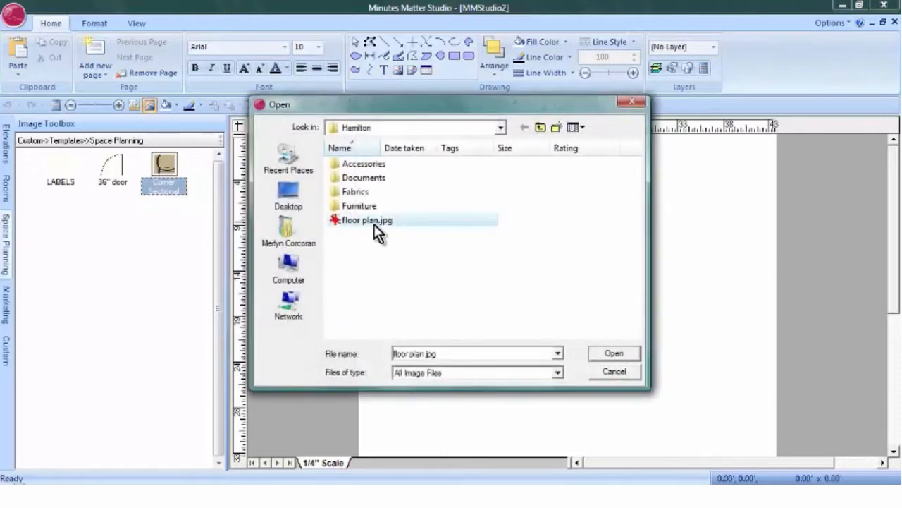
{"action": "left_click", "coordinate": [623, 356]}
{"action": "left_click_drag", "start_coordinate": [569, 291], "coordinate": [489, 156]}
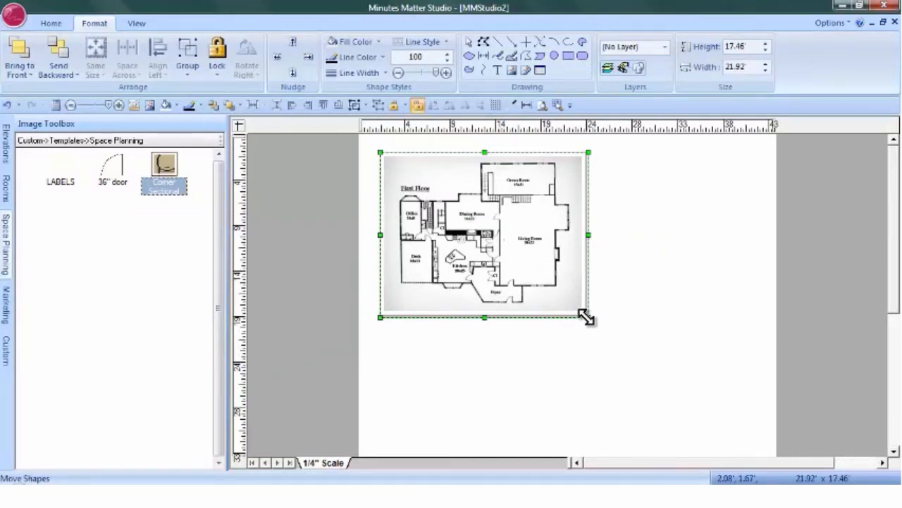
{"action": "left_click_drag", "start_coordinate": [586, 317], "coordinate": [745, 439]}
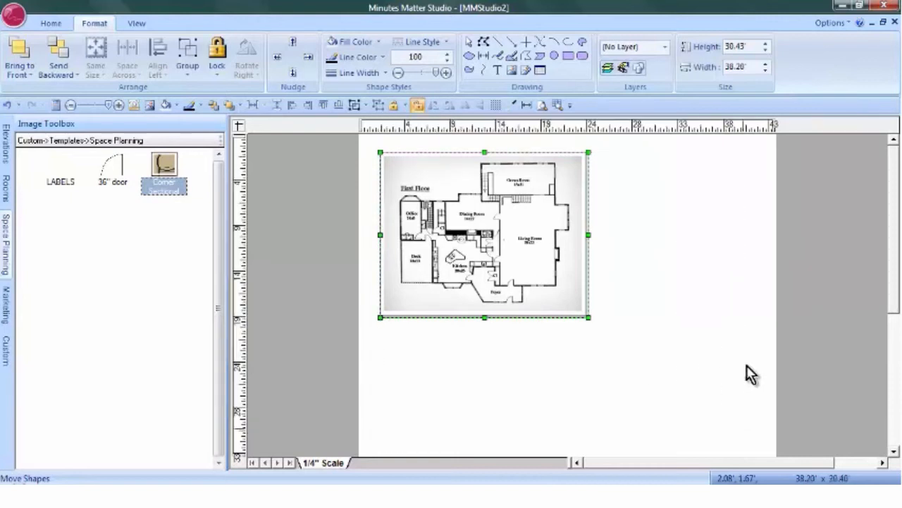
Step: Trace the living room walls with a closed polygon about 12.61' × 16.58' and set its transparency value to 21
{"action": "left_click", "coordinate": [557, 105]}
{"action": "left_click_drag", "start_coordinate": [572, 221], "coordinate": [720, 400]}
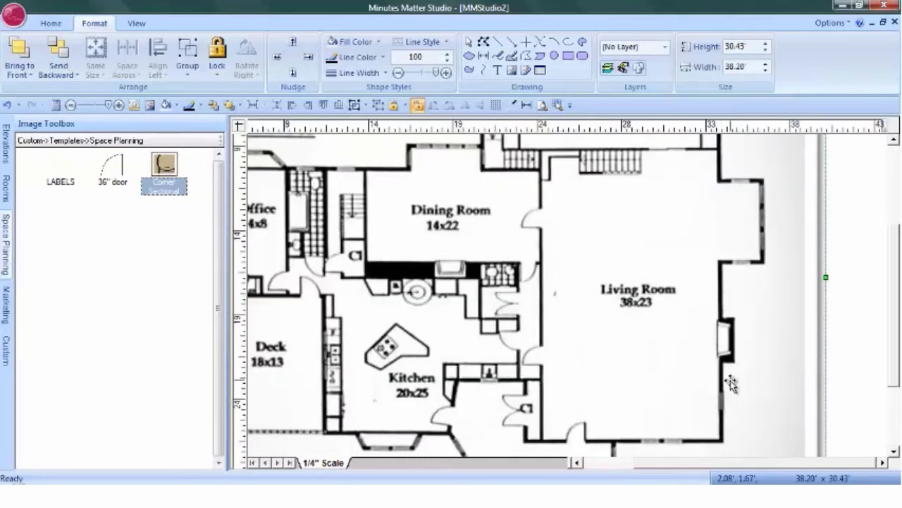
{"action": "left_click", "coordinate": [540, 57]}
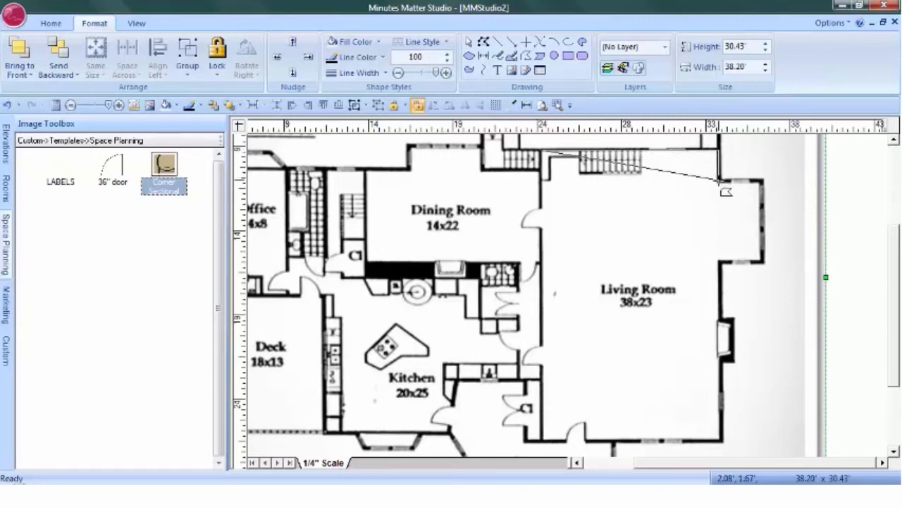
{"action": "left_click", "coordinate": [719, 180]}
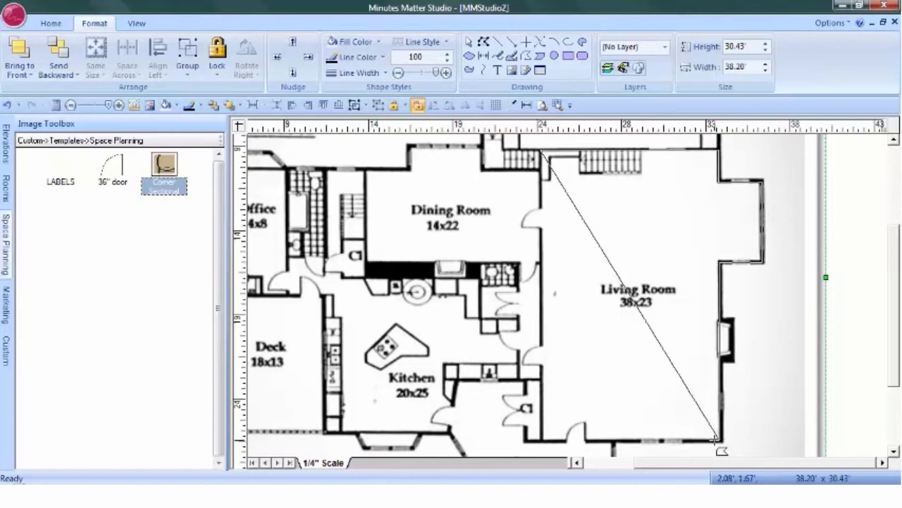
{"action": "double_click", "coordinate": [543, 434]}
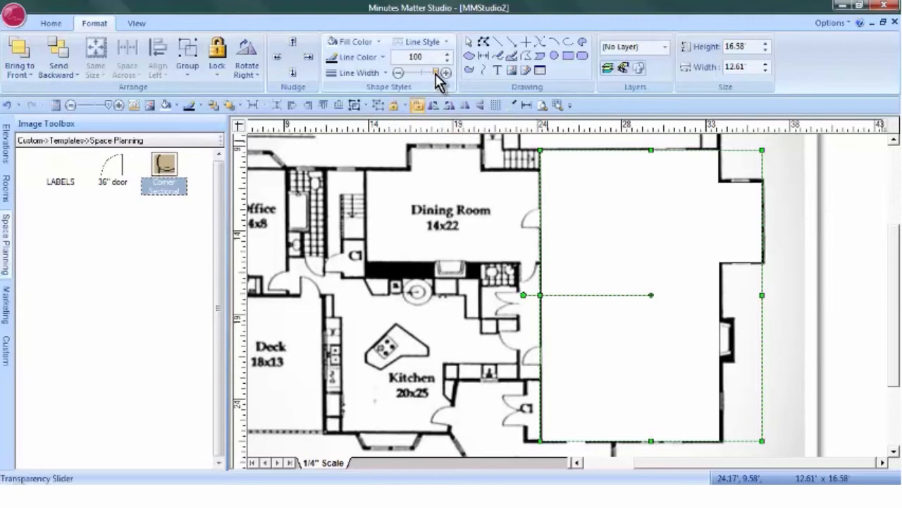
{"action": "left_click_drag", "start_coordinate": [435, 71], "coordinate": [414, 77]}
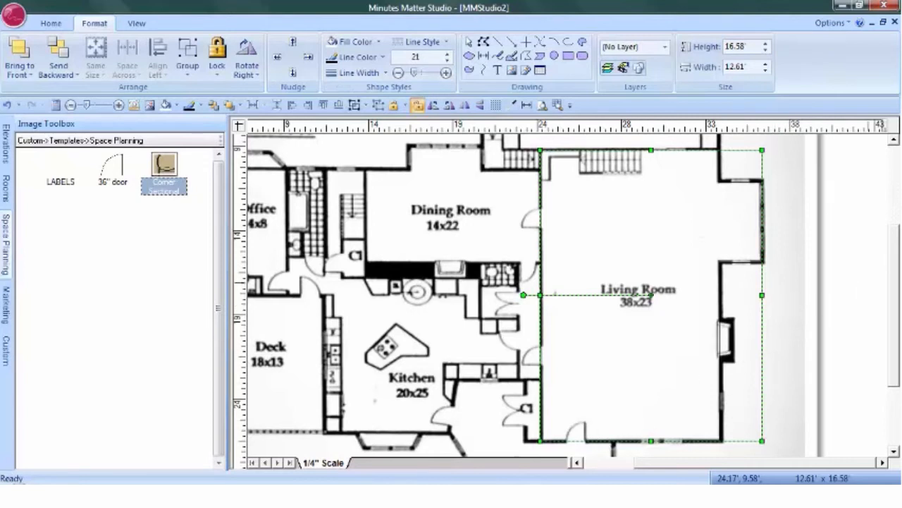
Step: Add a Staircase 36" Straight, turn it horizontal and fit it over the living room's stairs at about 3.53' × 1.35'
{"action": "left_click", "coordinate": [7, 243]}
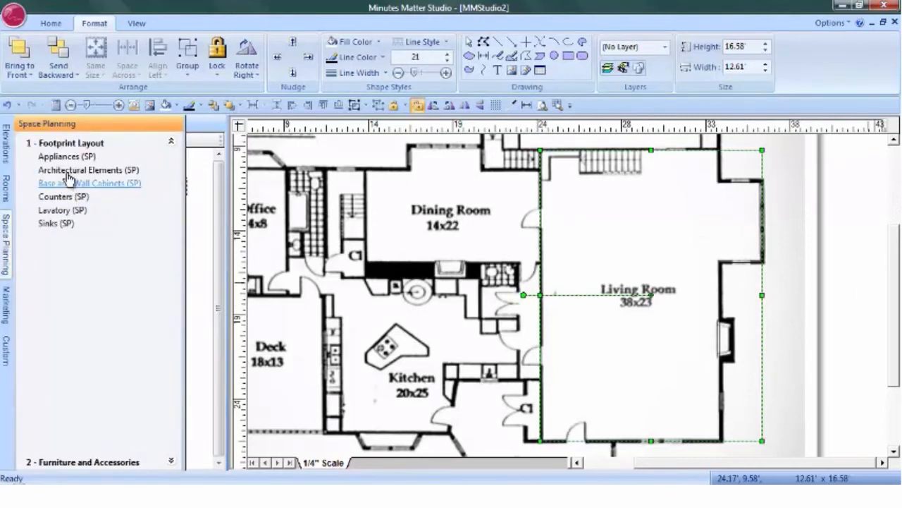
{"action": "left_click", "coordinate": [68, 176]}
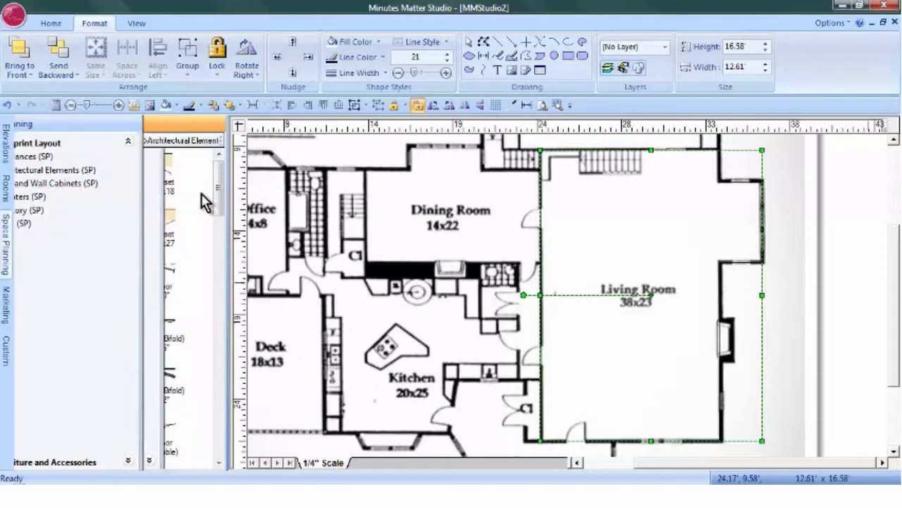
{"action": "left_click_drag", "start_coordinate": [221, 181], "coordinate": [215, 324]}
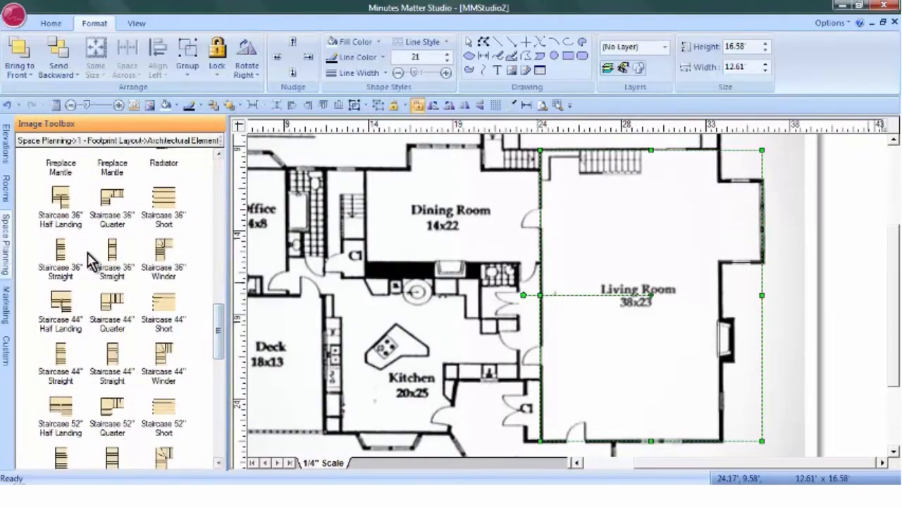
{"action": "left_click_drag", "start_coordinate": [59, 249], "coordinate": [596, 211]}
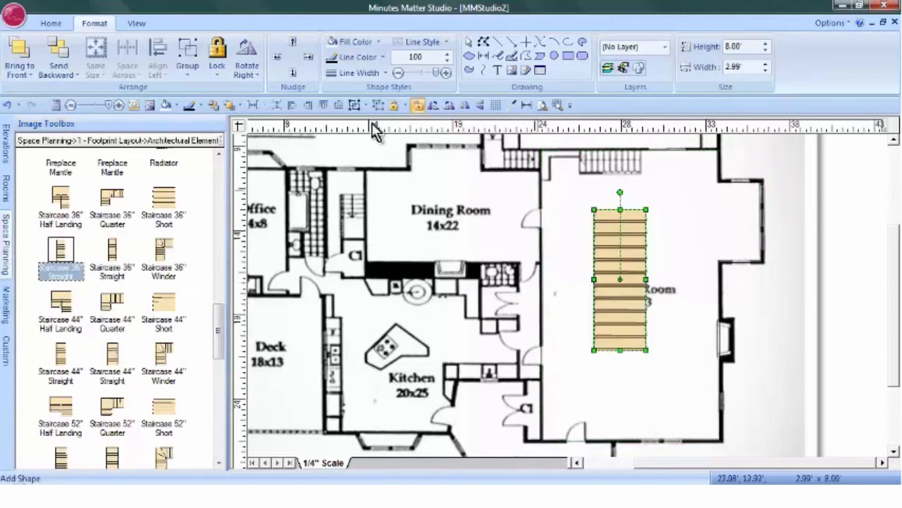
{"action": "left_click", "coordinate": [246, 55]}
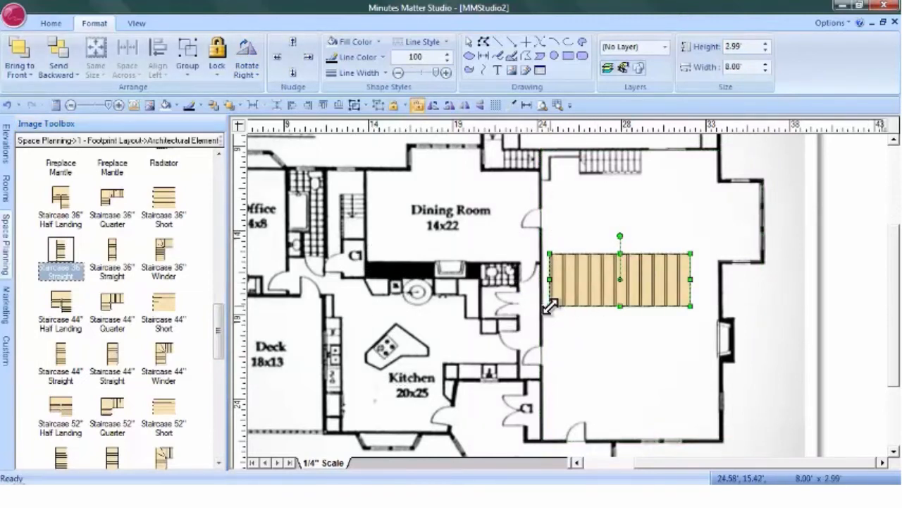
{"action": "left_click_drag", "start_coordinate": [550, 305], "coordinate": [642, 163]}
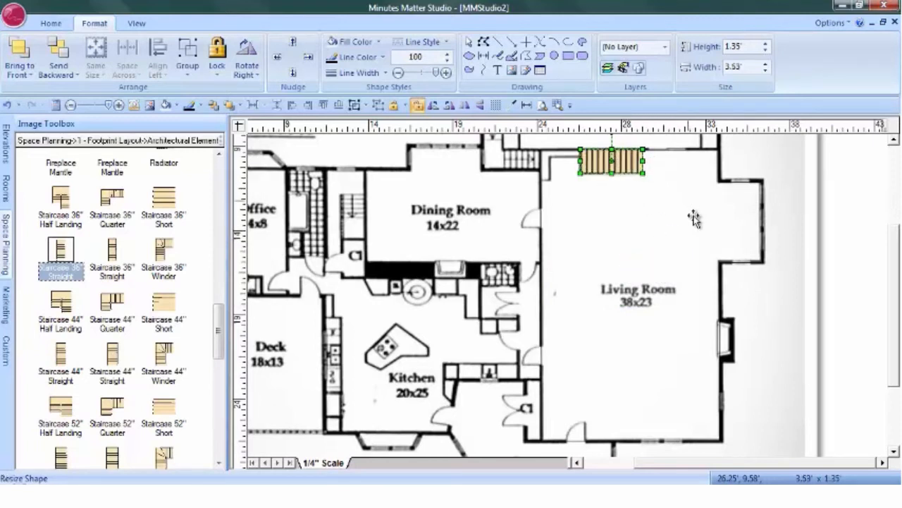
Step: Add a Fireplace 54" Opening, turn it to face the room and fit it over the living room's fireplace at about 1.1' × 2.5'
{"action": "left_click_drag", "start_coordinate": [221, 310], "coordinate": [213, 277]}
{"action": "left_click_drag", "start_coordinate": [63, 361], "coordinate": [598, 313]}
{"action": "left_click", "coordinate": [246, 57]}
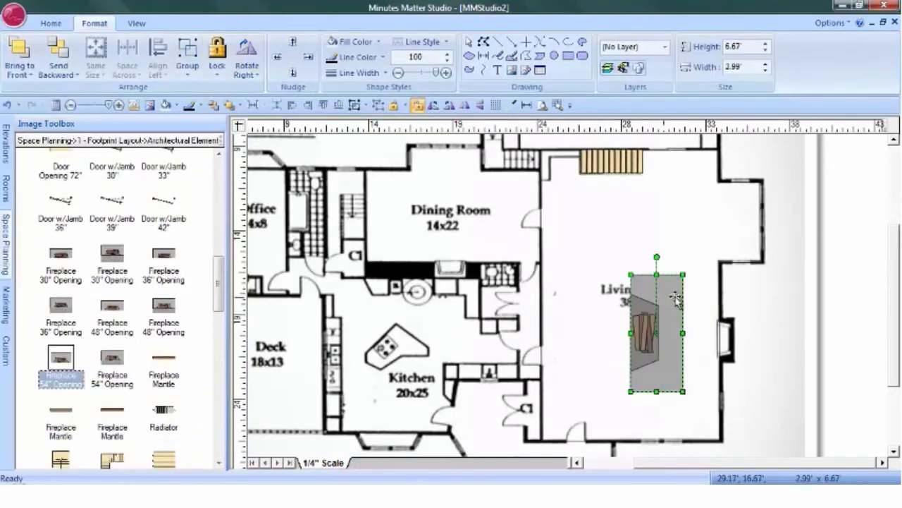
{"action": "left_click_drag", "start_coordinate": [684, 274], "coordinate": [731, 365]}
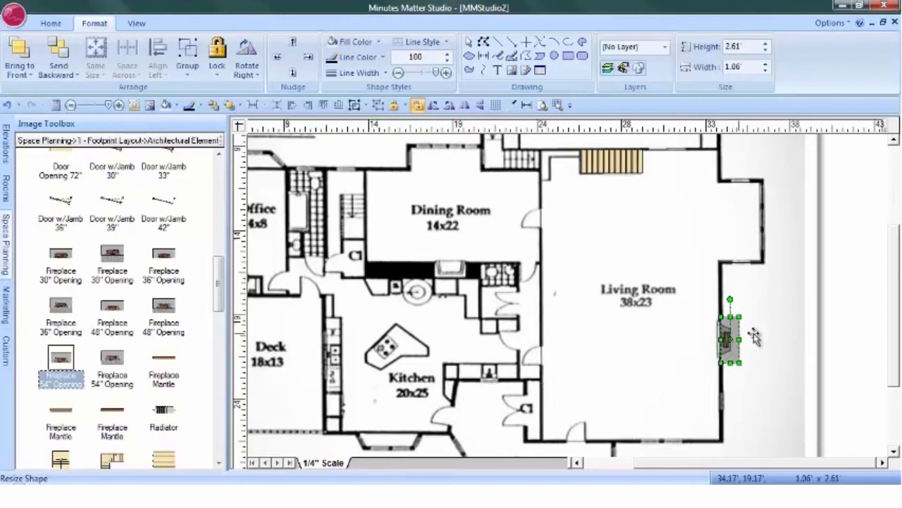
{"action": "left_click_drag", "start_coordinate": [730, 317], "coordinate": [731, 322]}
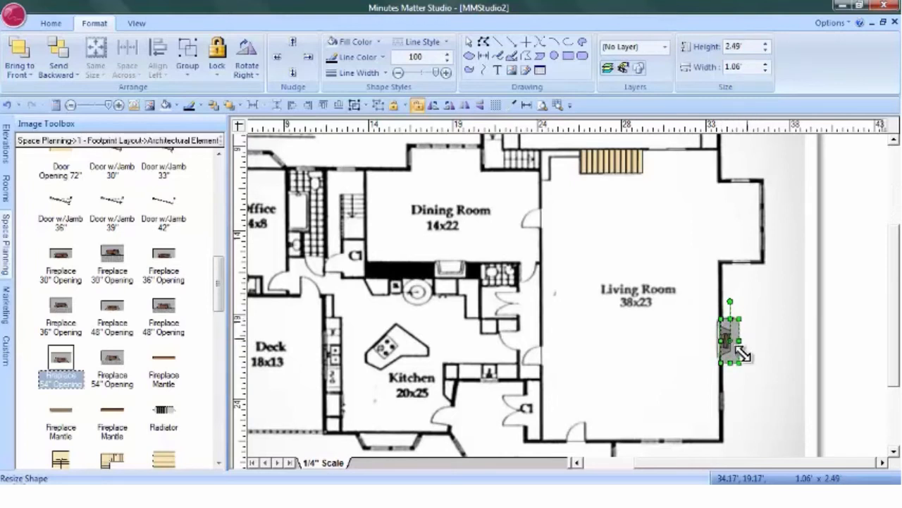
{"action": "left_click_drag", "start_coordinate": [731, 363], "coordinate": [730, 361]}
{"action": "left_click", "coordinate": [774, 344]}
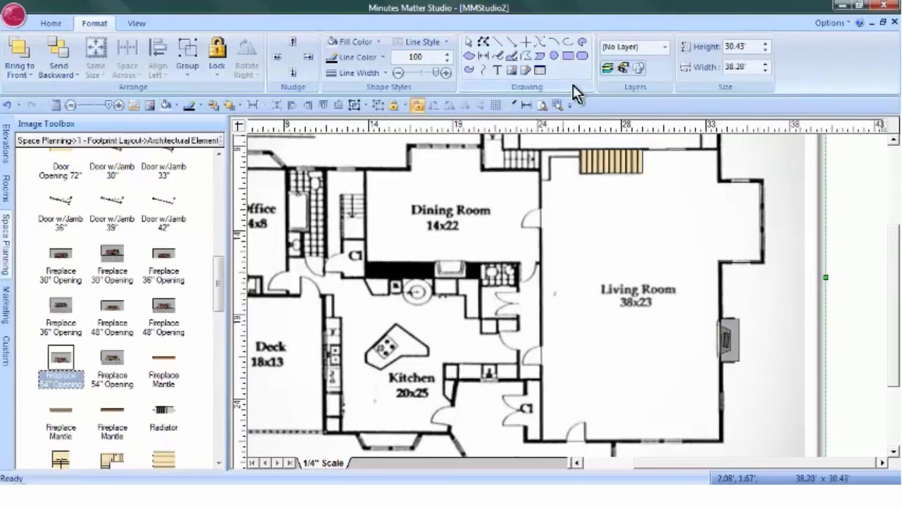
Step: Draw a thin rectangle about 0.16' × 1.45' over the dining room doorway and a horizontal door leaf about 1.13' × 0.12' at the lower doorway
{"action": "left_click", "coordinate": [567, 56]}
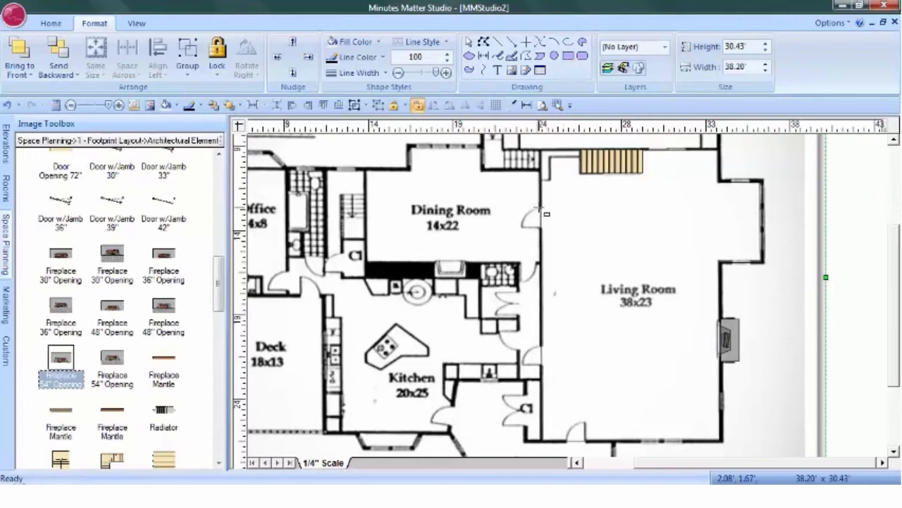
{"action": "left_click_drag", "start_coordinate": [543, 210], "coordinate": [546, 233]}
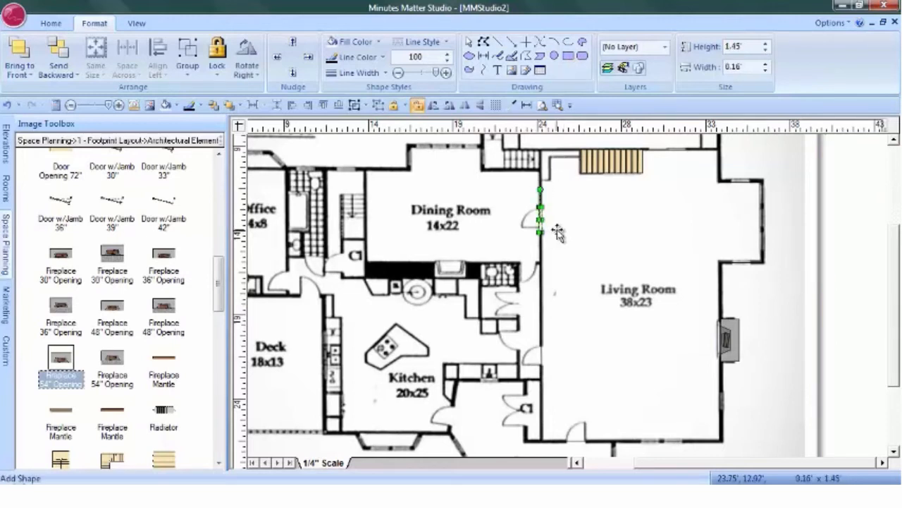
{"action": "left_click", "coordinate": [568, 56]}
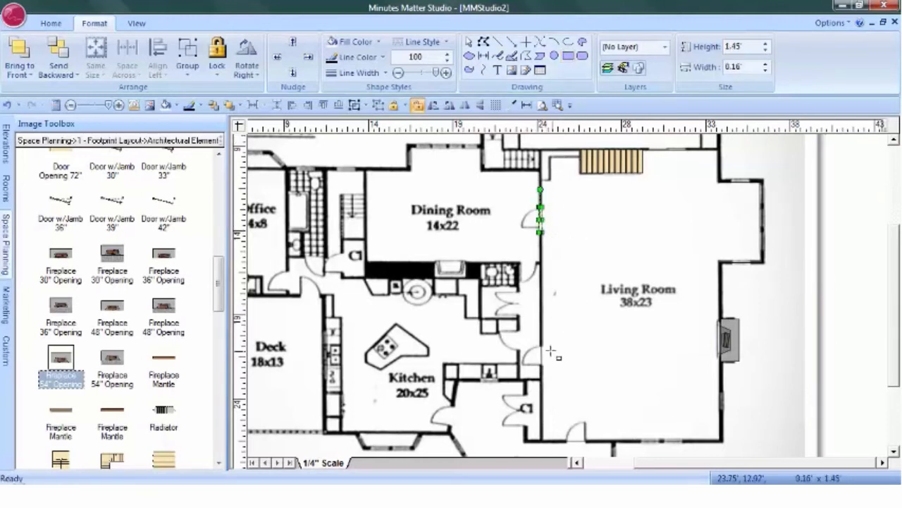
{"action": "left_click_drag", "start_coordinate": [548, 353], "coordinate": [552, 373]}
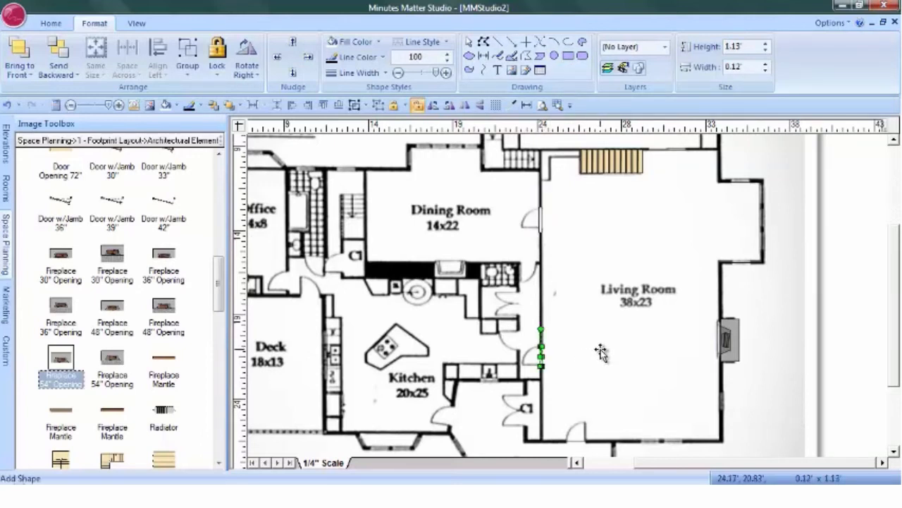
{"action": "left_click", "coordinate": [246, 55]}
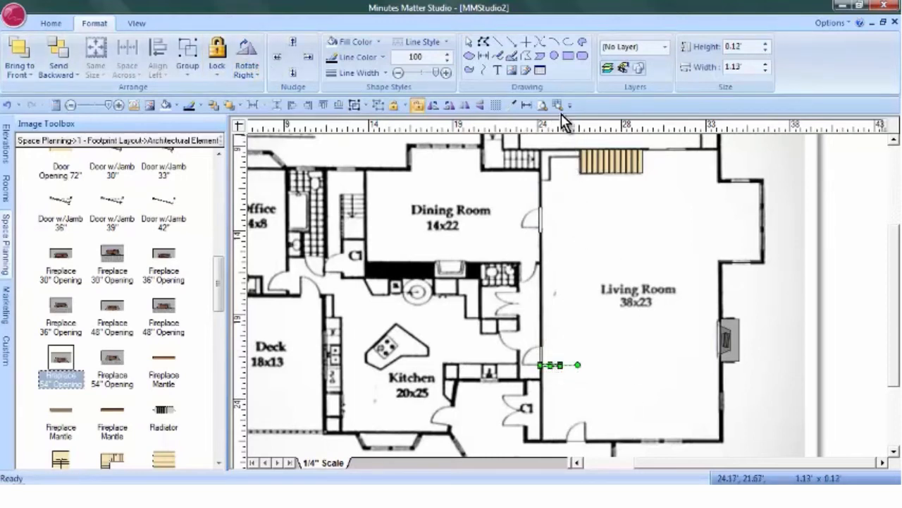
Step: Place a horizontal door rectangle about 1.13' × 0.12' over the living room doorway leading to the foyer
{"action": "left_click_drag", "start_coordinate": [534, 332], "coordinate": [620, 454]}
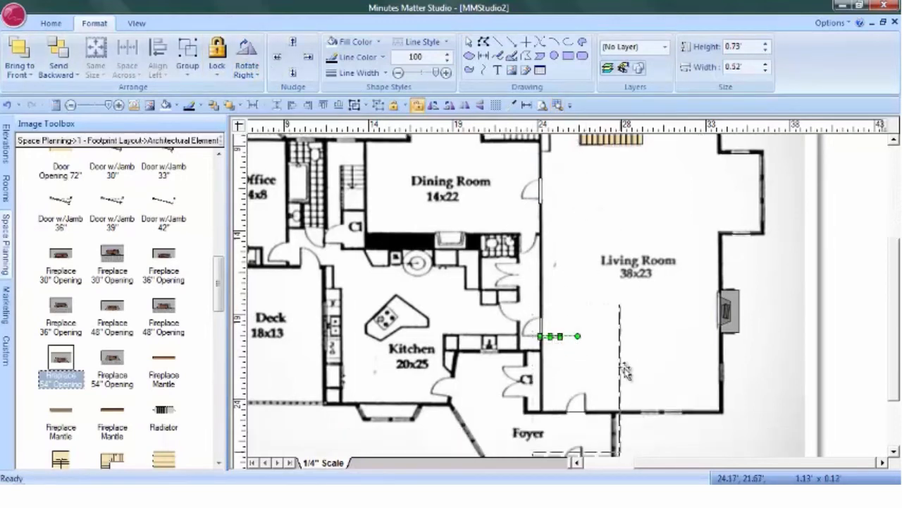
{"action": "left_click", "coordinate": [520, 234]}
{"action": "left_click_drag", "start_coordinate": [505, 206], "coordinate": [562, 373]}
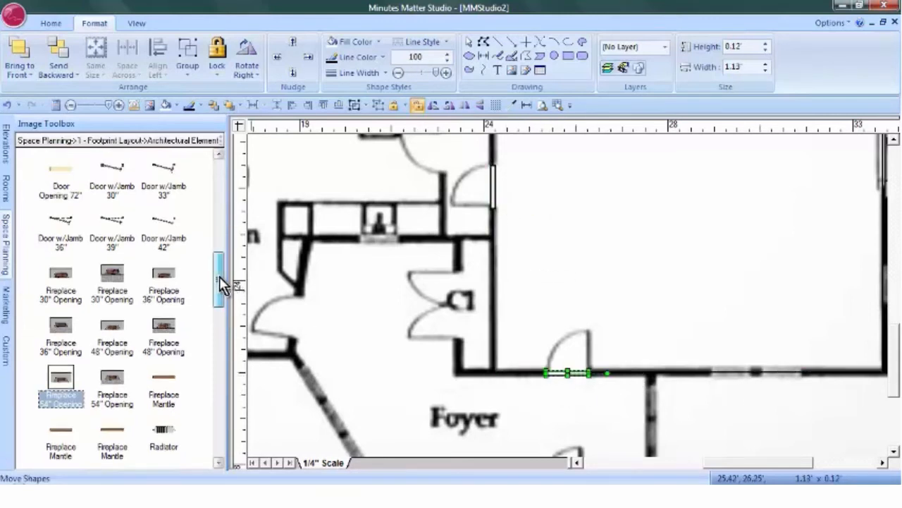
Step: Add Window 2' symbols and fit them over the two windows in the living room's lower wall, each about 1.17' × 0.20'
{"action": "left_click_drag", "start_coordinate": [220, 287], "coordinate": [236, 423]}
{"action": "left_click_drag", "start_coordinate": [66, 279], "coordinate": [703, 373]}
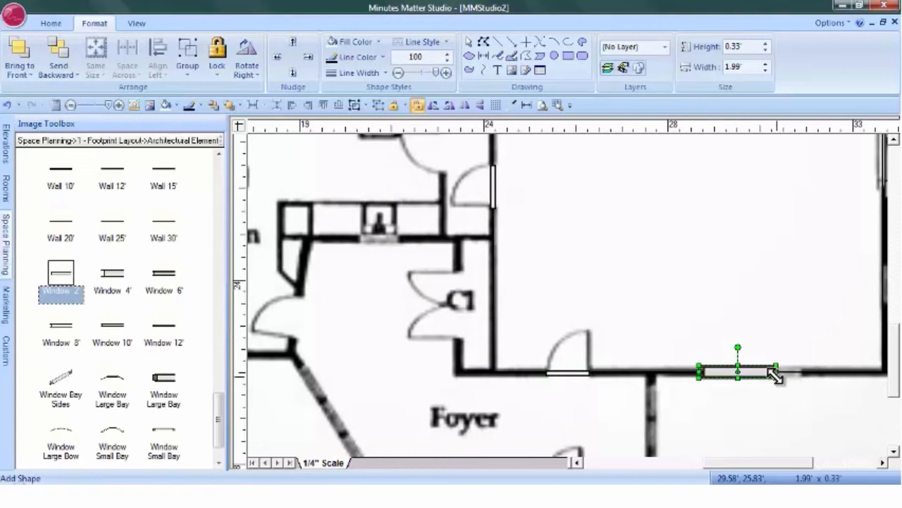
{"action": "mouse_move", "coordinate": [775, 372]}
{"action": "left_mouse_down"}
{"action": "mouse_move", "coordinate": [725, 373]}
{"action": "mouse_move", "coordinate": [779, 372]}
{"action": "left_mouse_up"}
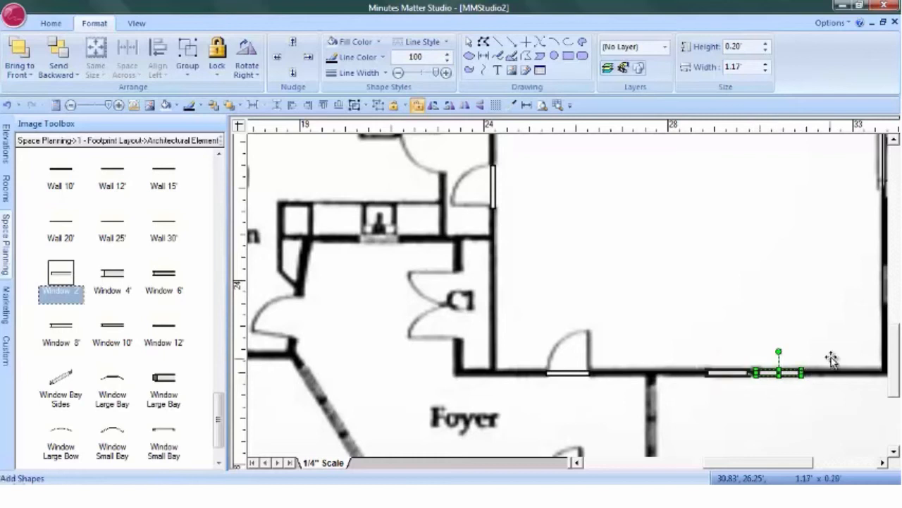
Step: Select all the traced living room walls, openings, staircase and fireplace and group them
{"action": "left_click", "coordinate": [543, 106]}
{"action": "left_click", "coordinate": [805, 229]}
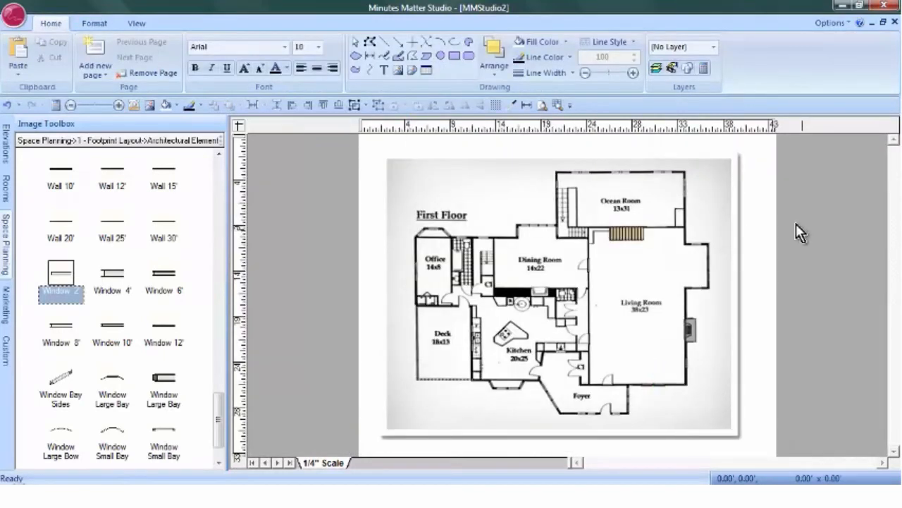
{"action": "left_click_drag", "start_coordinate": [753, 191], "coordinate": [561, 412]}
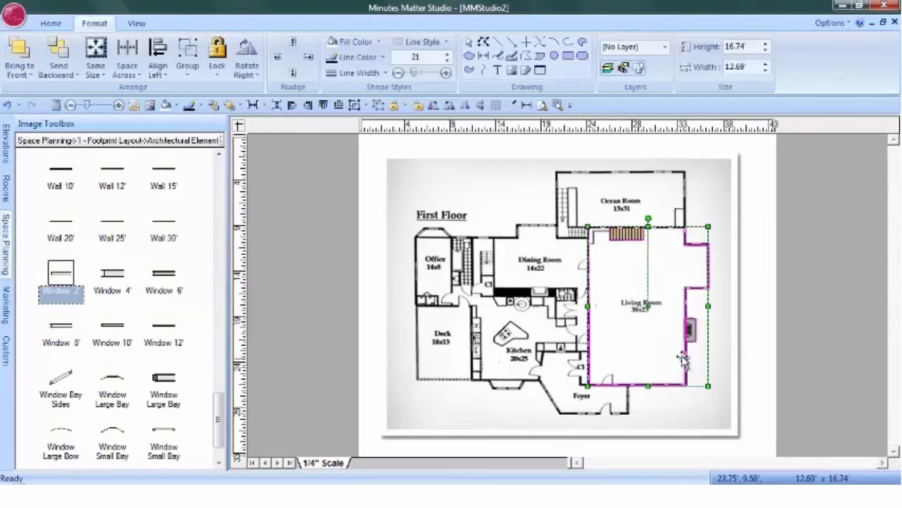
{"action": "right_click", "coordinate": [641, 279]}
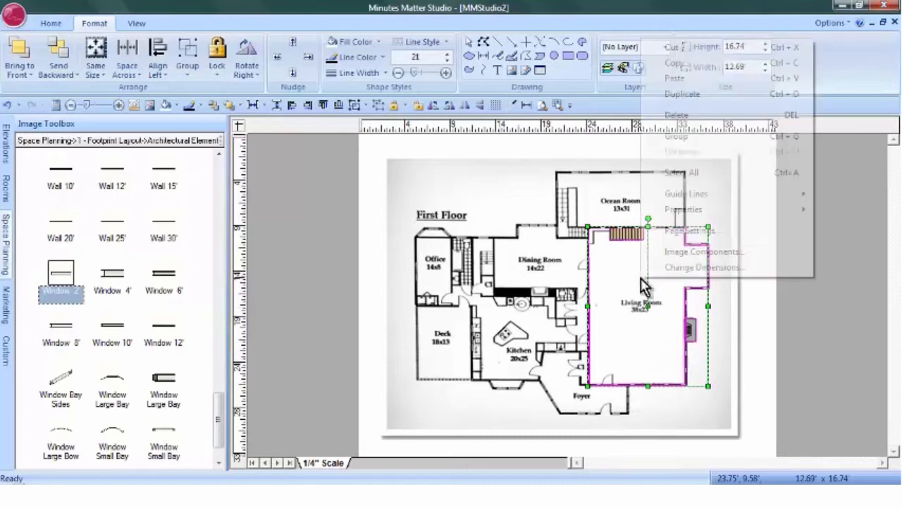
{"action": "left_click", "coordinate": [678, 136]}
Step: Move the imported floor plan image off the page beside the tracing and set the page orientation to Portrait
{"action": "left_click", "coordinate": [631, 185]}
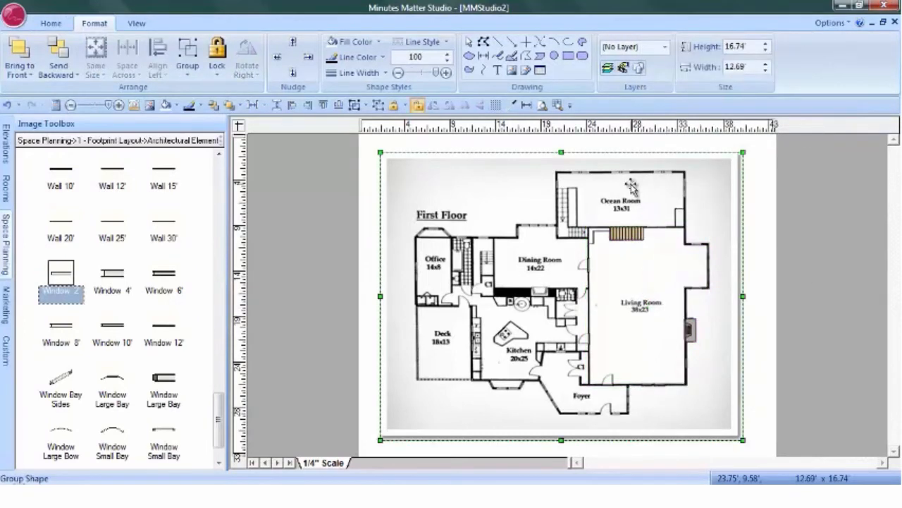
{"action": "left_click_drag", "start_coordinate": [631, 185], "coordinate": [248, 179]}
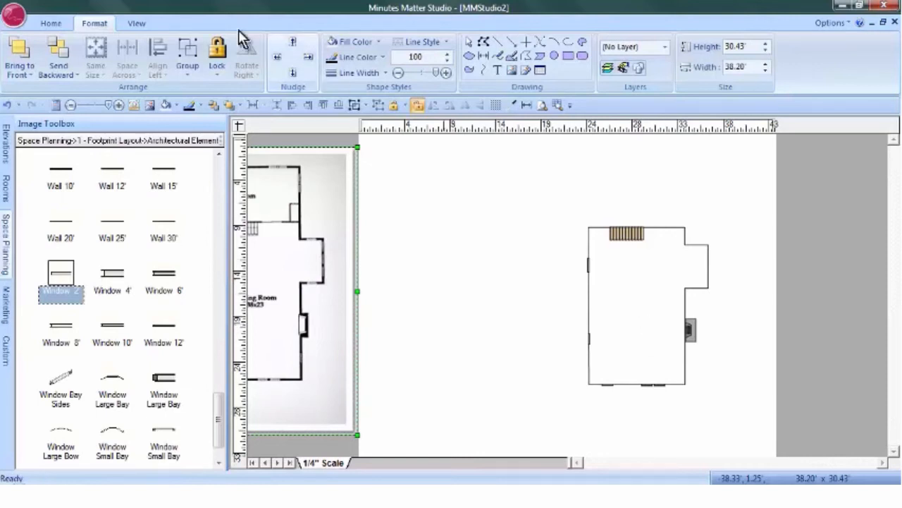
{"action": "left_click", "coordinate": [12, 25]}
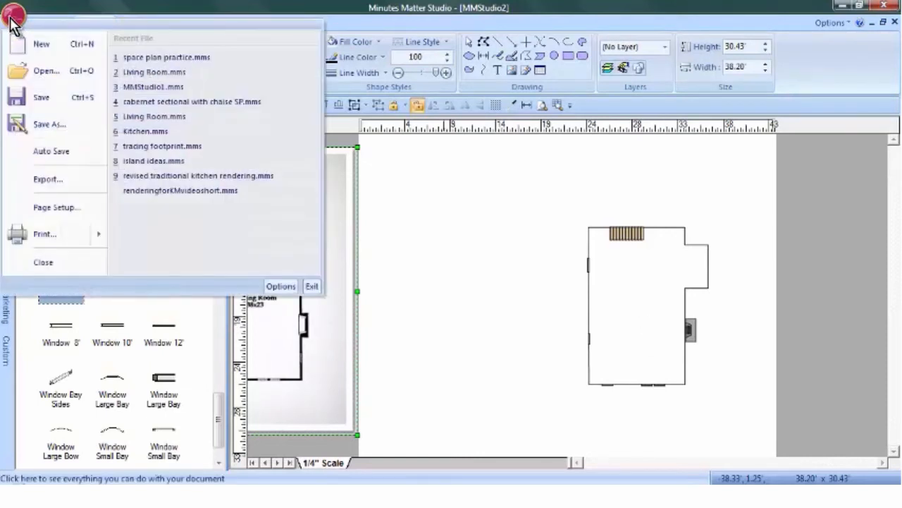
{"action": "left_click", "coordinate": [51, 207]}
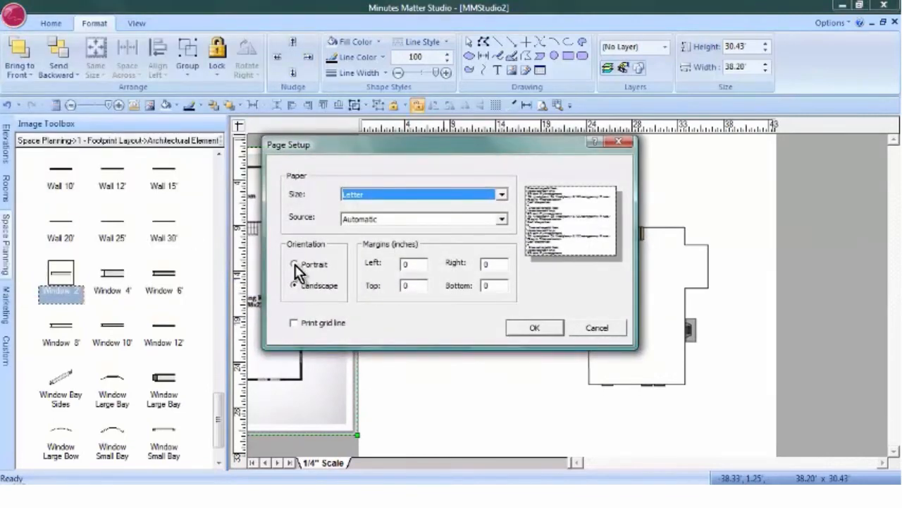
{"action": "left_click", "coordinate": [294, 265]}
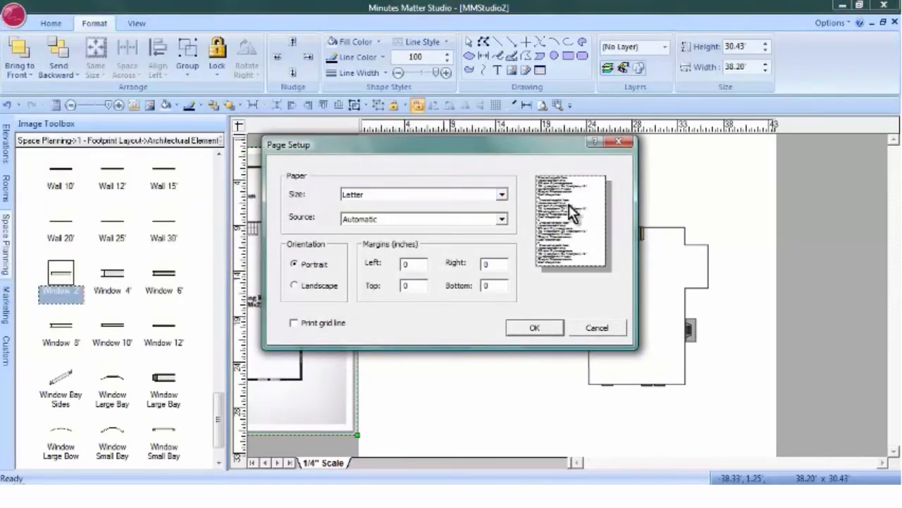
{"action": "left_click", "coordinate": [529, 330]}
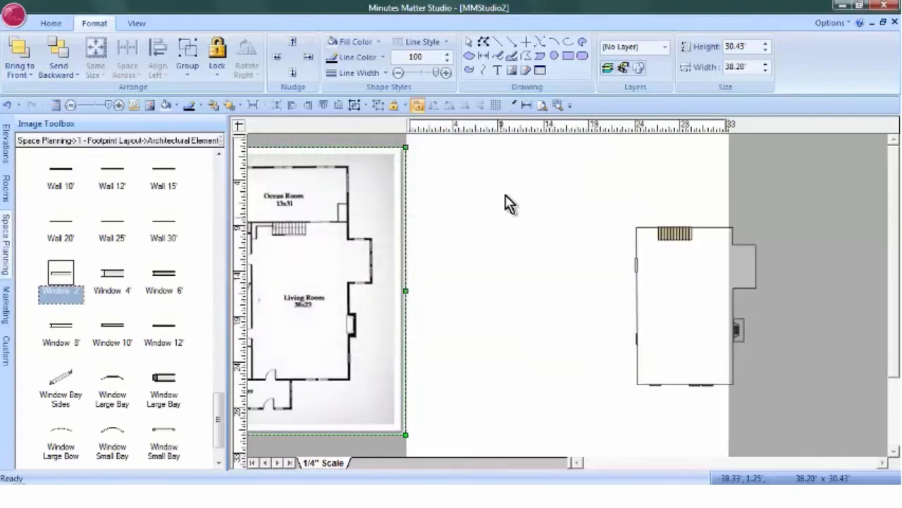
Step: Move the grouped living room onto the portrait page and enlarge it to about 26.40' × 34.83'
{"action": "left_click", "coordinate": [542, 106]}
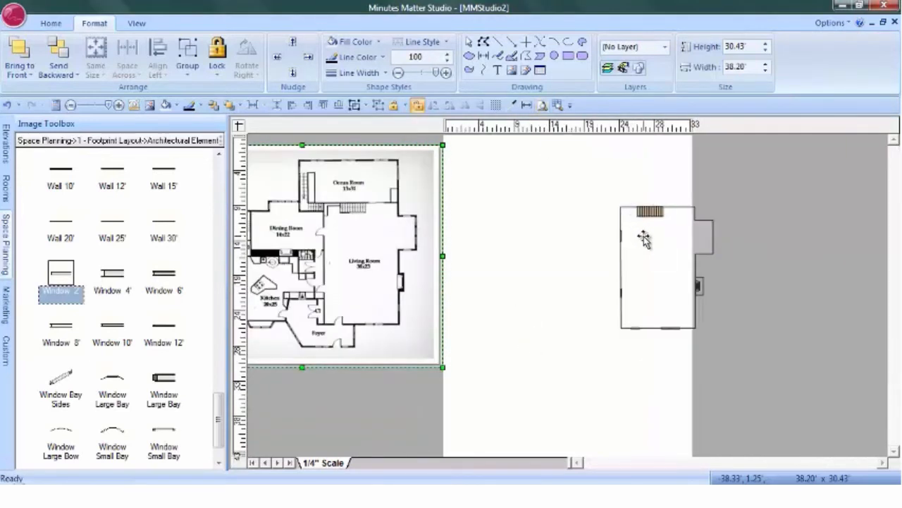
{"action": "left_click_drag", "start_coordinate": [642, 238], "coordinate": [486, 177]}
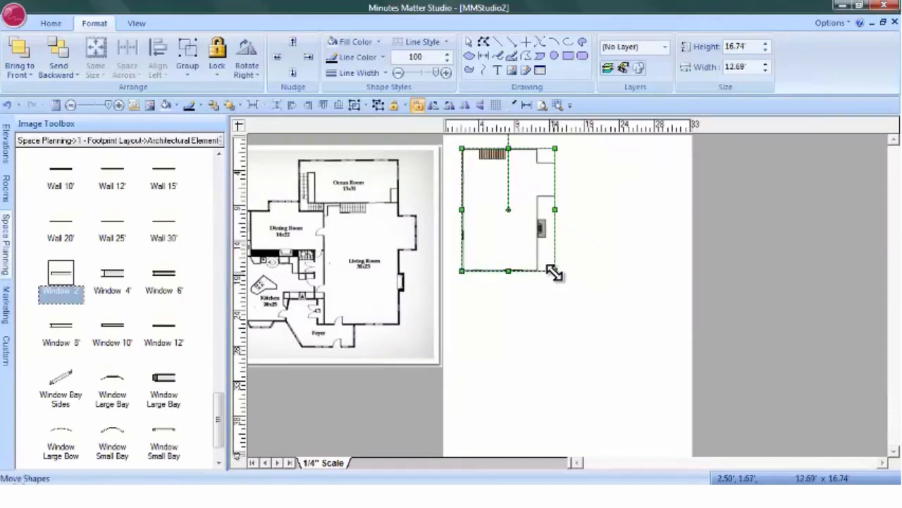
{"action": "left_click_drag", "start_coordinate": [554, 273], "coordinate": [642, 386]}
{"action": "left_click_drag", "start_coordinate": [649, 400], "coordinate": [655, 404]}
{"action": "left_click_drag", "start_coordinate": [544, 312], "coordinate": [554, 323]}
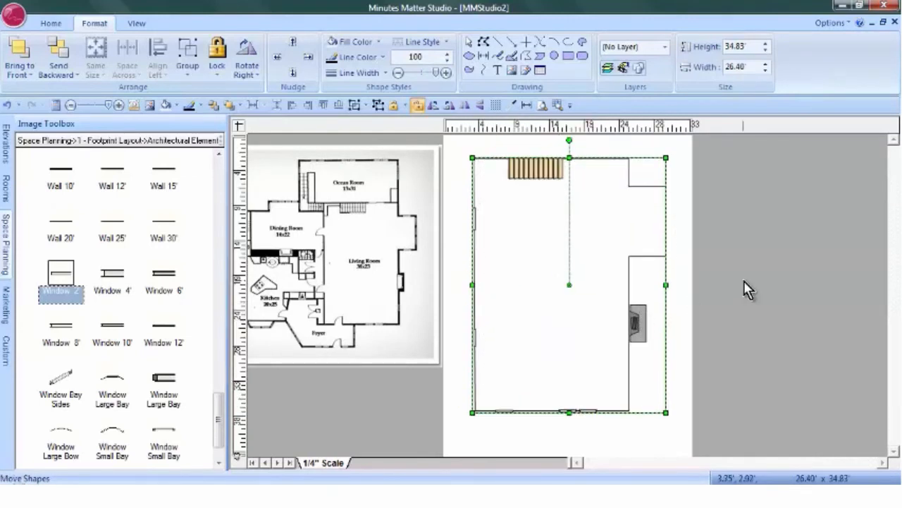
{"action": "left_click", "coordinate": [744, 281]}
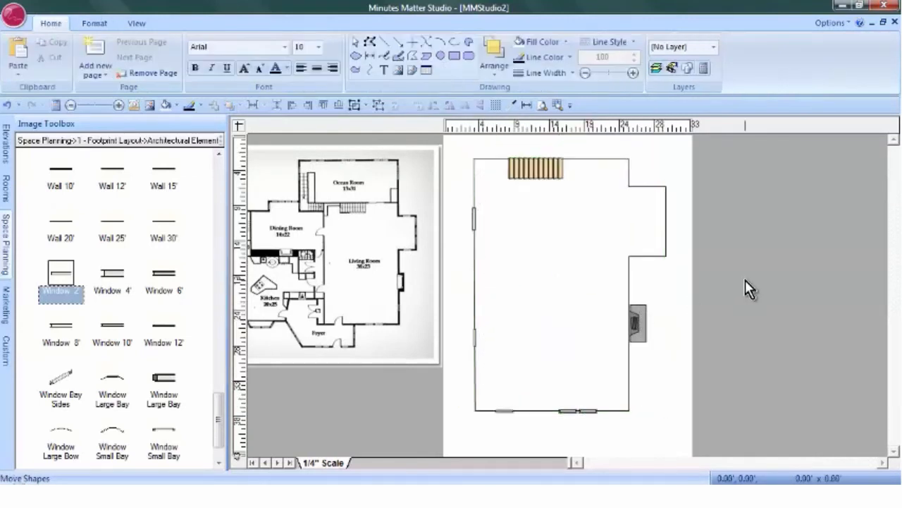
Step: Give the grouped living room a thicker line width and a gray line color
{"action": "left_click", "coordinate": [575, 268]}
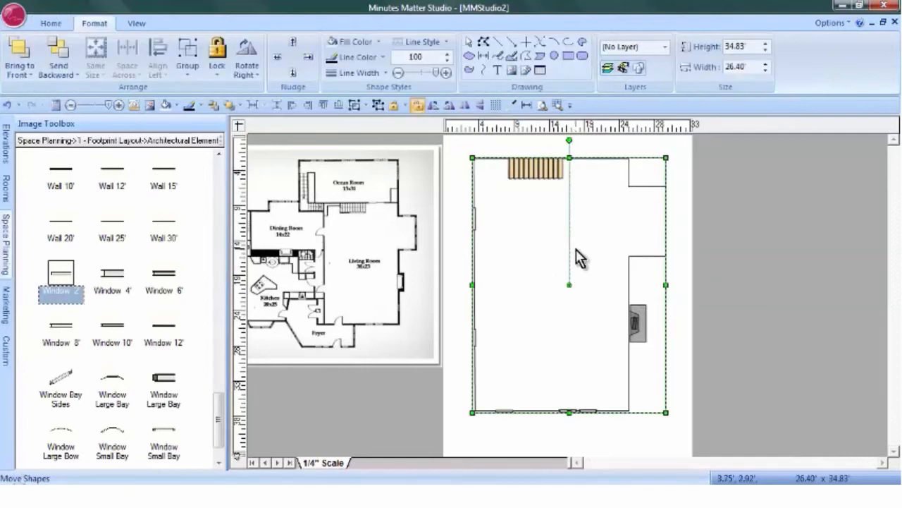
{"action": "left_click", "coordinate": [371, 74]}
{"action": "left_click", "coordinate": [358, 203]}
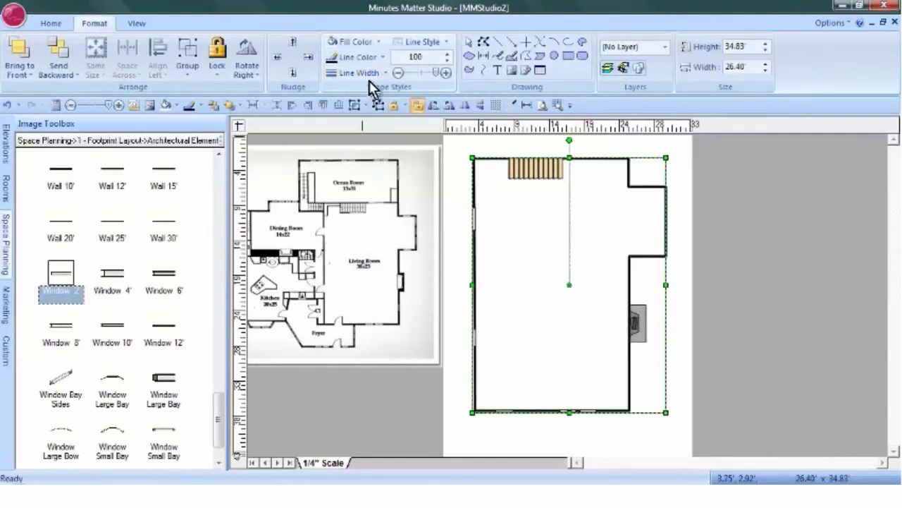
{"action": "left_click", "coordinate": [382, 57]}
{"action": "left_click", "coordinate": [343, 129]}
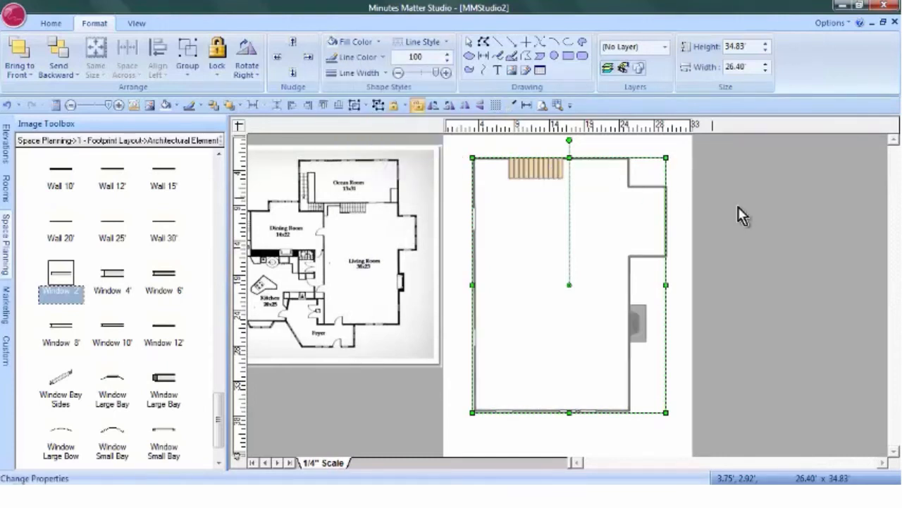
{"action": "left_click", "coordinate": [742, 212]}
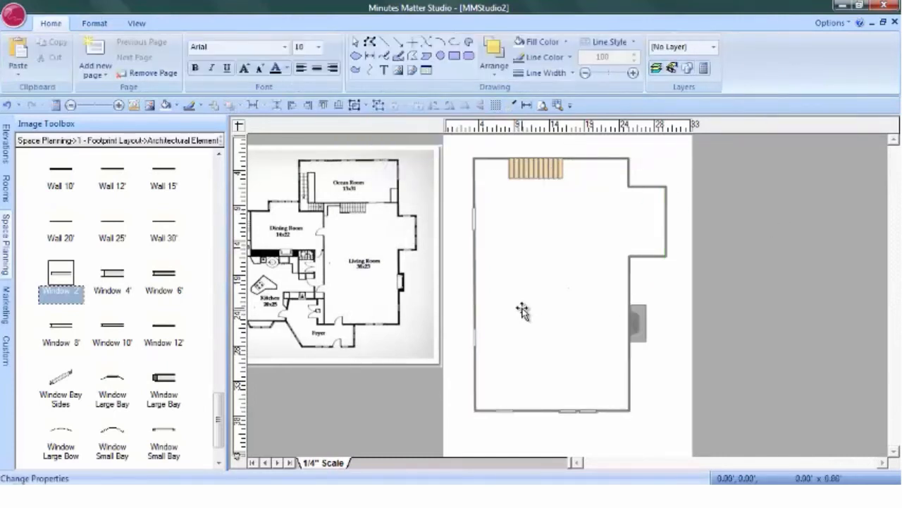
Step: Draw a horizontal dimension line across the living room and set its width to 23 feet
{"action": "left_click", "coordinate": [527, 105]}
{"action": "left_click_drag", "start_coordinate": [491, 336], "coordinate": [631, 332]}
{"action": "right_click", "coordinate": [576, 330]}
{"action": "left_click", "coordinate": [666, 317]}
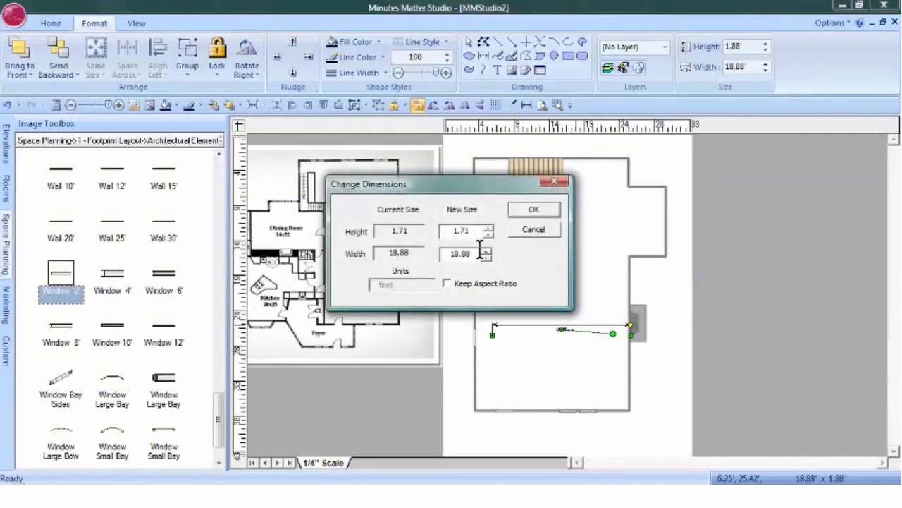
{"action": "double_click", "coordinate": [457, 254]}
{"action": "type", "text": "23"}
{"action": "left_click", "coordinate": [534, 210]}
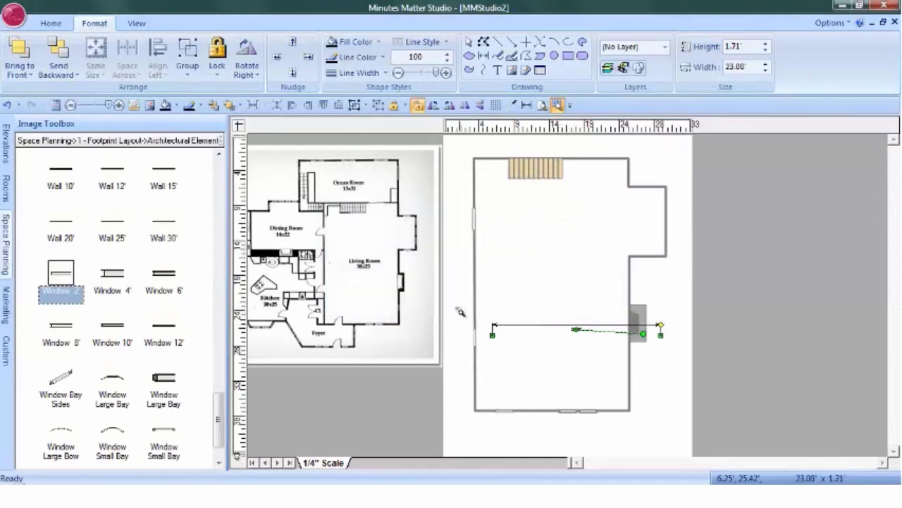
Step: Align the start of the 23' dimension line with the inner face of the living room's left wall
{"action": "left_click_drag", "start_coordinate": [457, 308], "coordinate": [562, 386]}
{"action": "left_click_drag", "start_coordinate": [560, 209], "coordinate": [486, 375]}
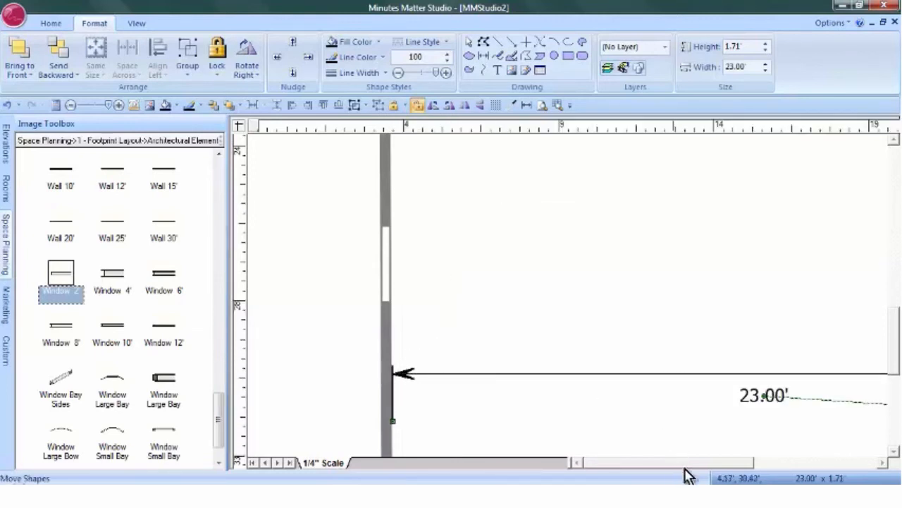
{"action": "left_click_drag", "start_coordinate": [692, 466], "coordinate": [781, 468]}
{"action": "left_click", "coordinate": [543, 105]}
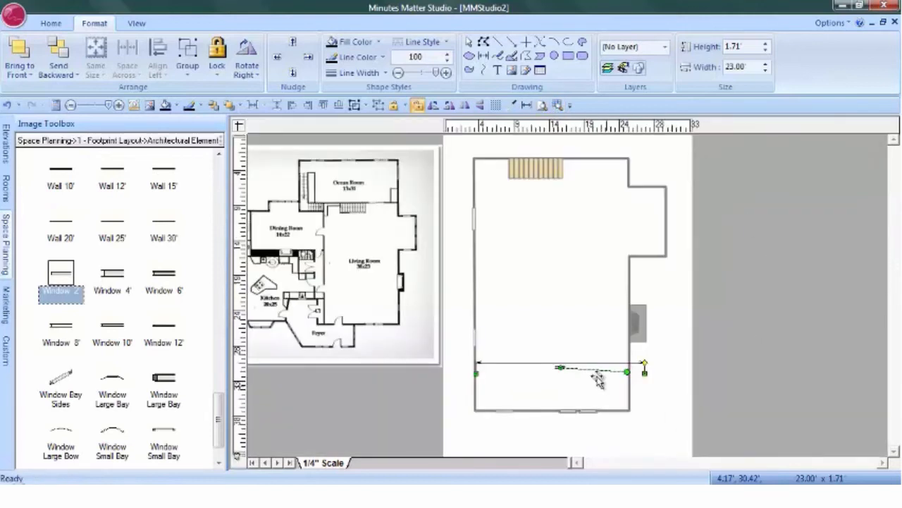
Step: Enlarge the grouped living room to about 28.97' × 38.22' so its main width matches the 23' dimension line
{"action": "left_click", "coordinate": [567, 282]}
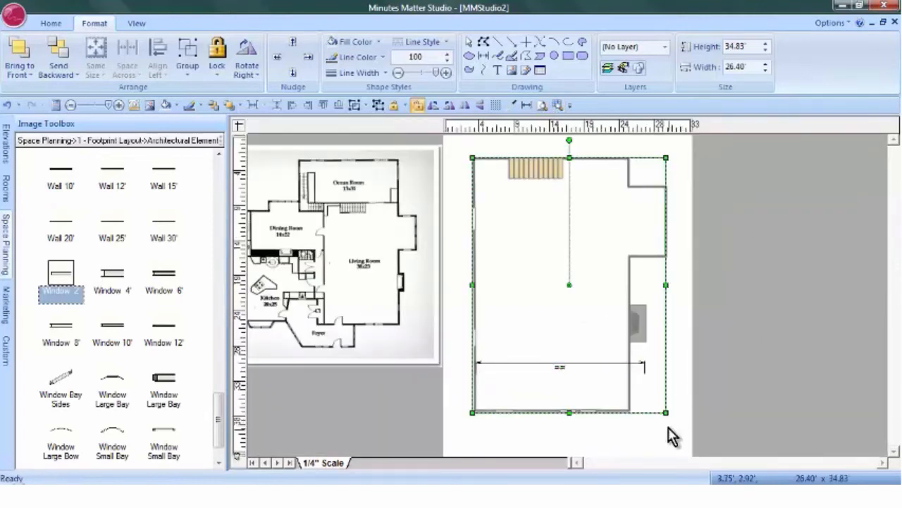
{"action": "left_click_drag", "start_coordinate": [665, 413], "coordinate": [685, 436]}
{"action": "left_click", "coordinate": [774, 380]}
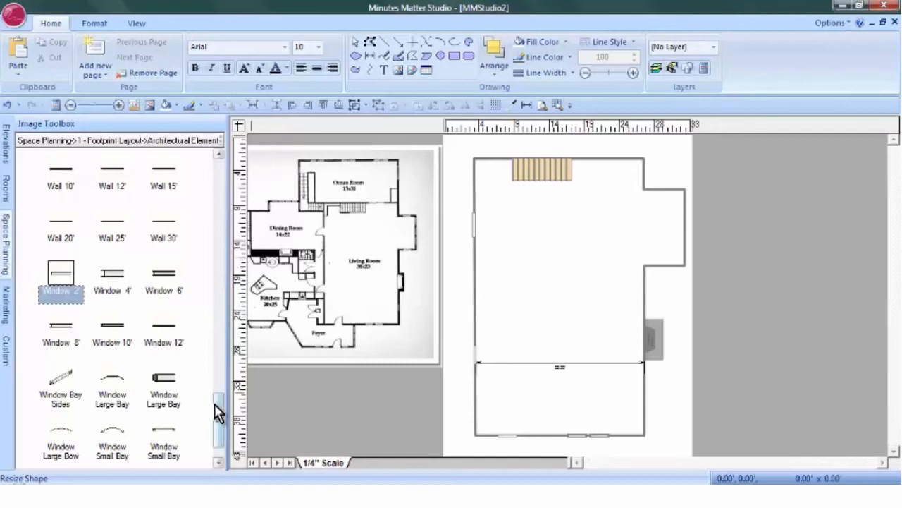
Step: Add a 36" door from the custom Space Planning templates at the doorway in the living room's lower wall
{"action": "left_click_drag", "start_coordinate": [214, 404], "coordinate": [231, 256]}
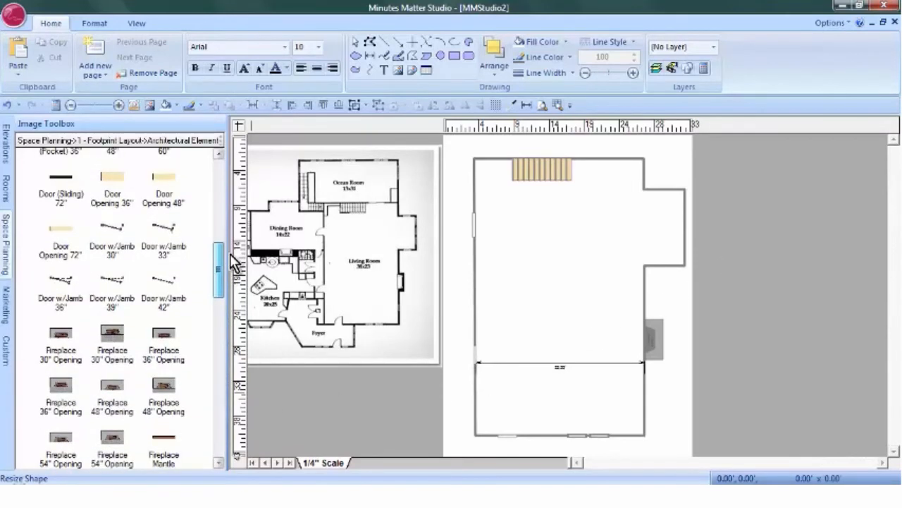
{"action": "mouse_move", "coordinate": [71, 286]}
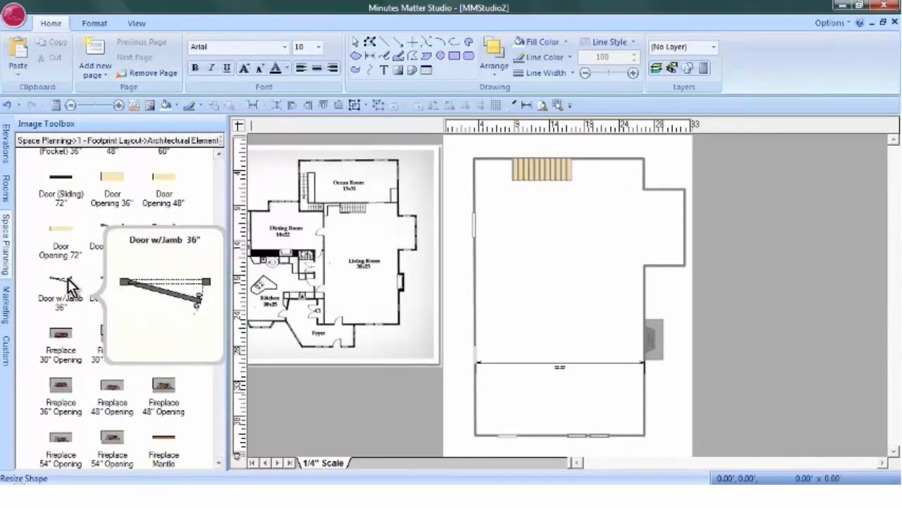
{"action": "left_click", "coordinate": [4, 358]}
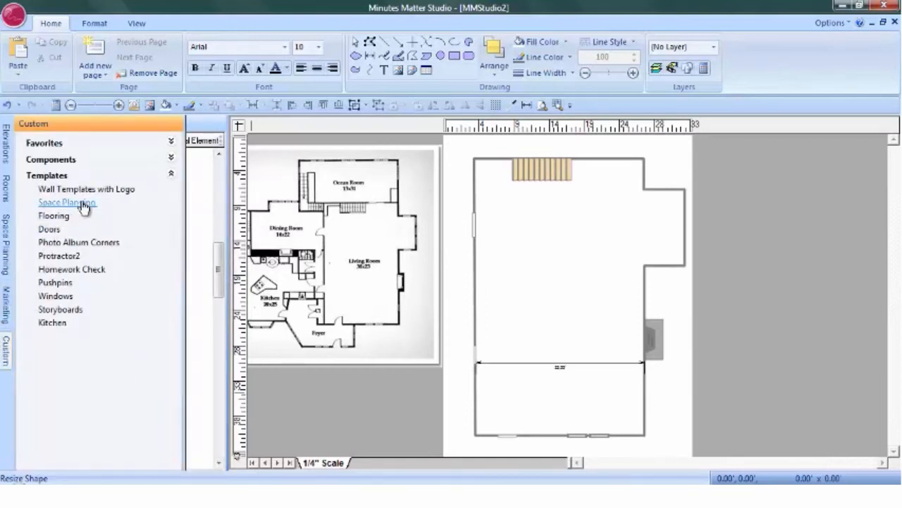
{"action": "left_click", "coordinate": [83, 203]}
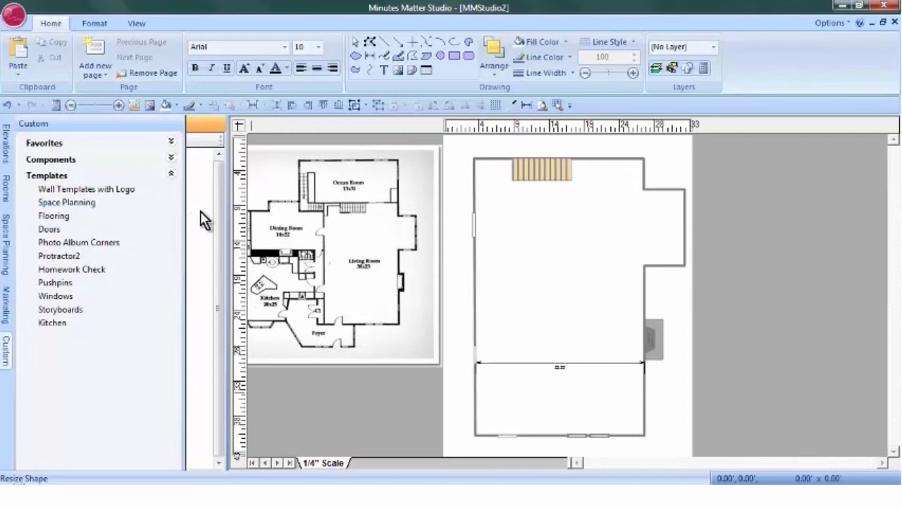
{"action": "mouse_move", "coordinate": [126, 172]}
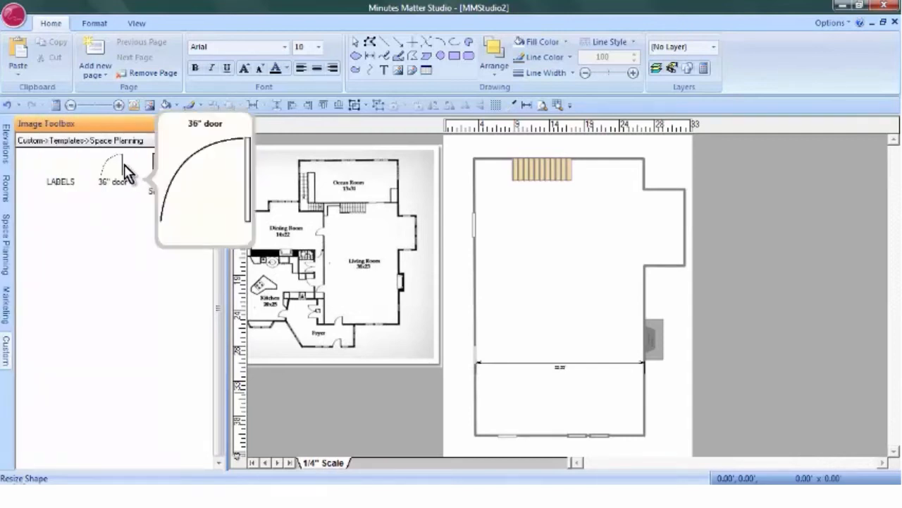
{"action": "left_click_drag", "start_coordinate": [121, 175], "coordinate": [540, 454]}
Step: Ungroup the scaled living room so the opening beside the 36" door can be edited separately
{"action": "left_click", "coordinate": [563, 103]}
{"action": "left_click", "coordinate": [523, 366]}
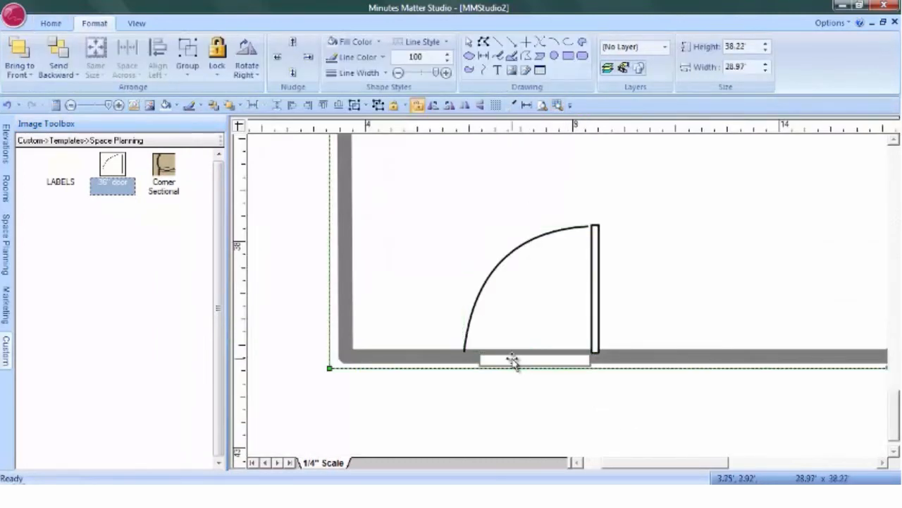
{"action": "right_click", "coordinate": [712, 316]}
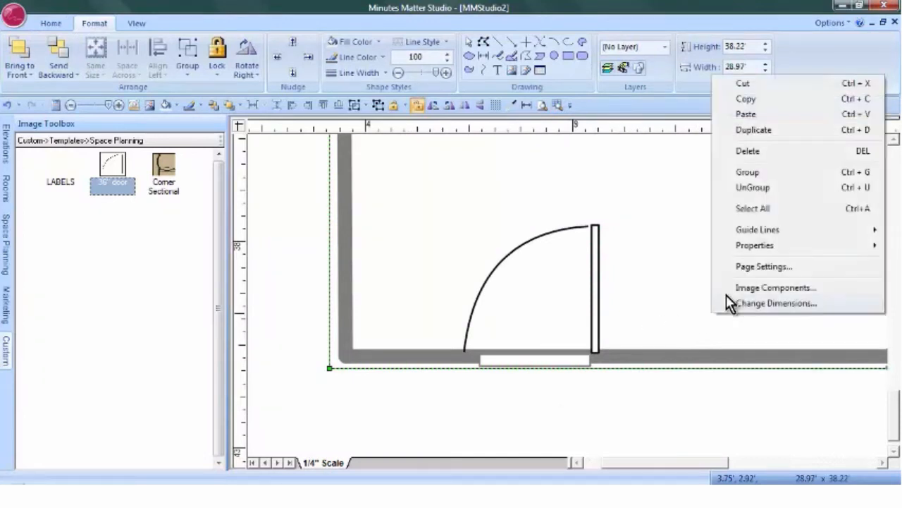
{"action": "left_click", "coordinate": [750, 188]}
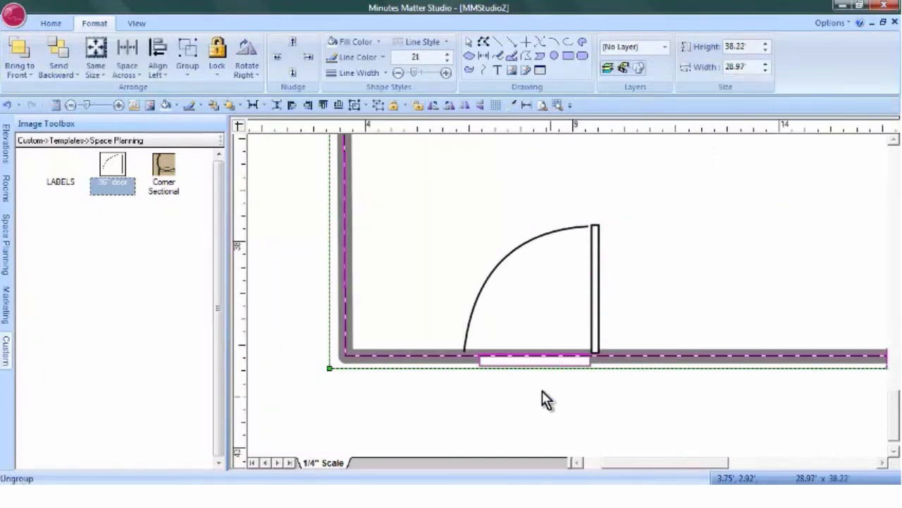
Step: Set the lower wall's door opening to 3' wide and align it with the 36" door and the wall
{"action": "left_click", "coordinate": [519, 365]}
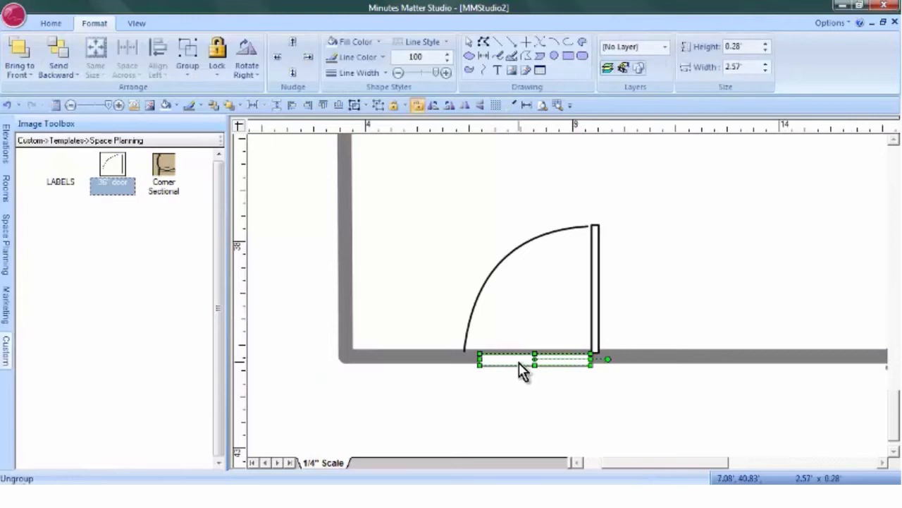
{"action": "left_click", "coordinate": [741, 67]}
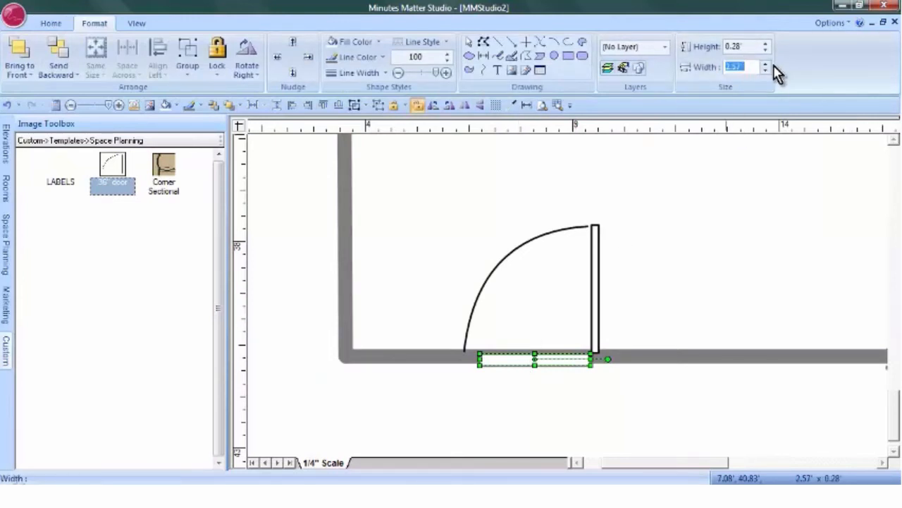
{"action": "type", "text": "3"}
{"action": "left_click", "coordinate": [575, 391]}
{"action": "left_click", "coordinate": [513, 366]}
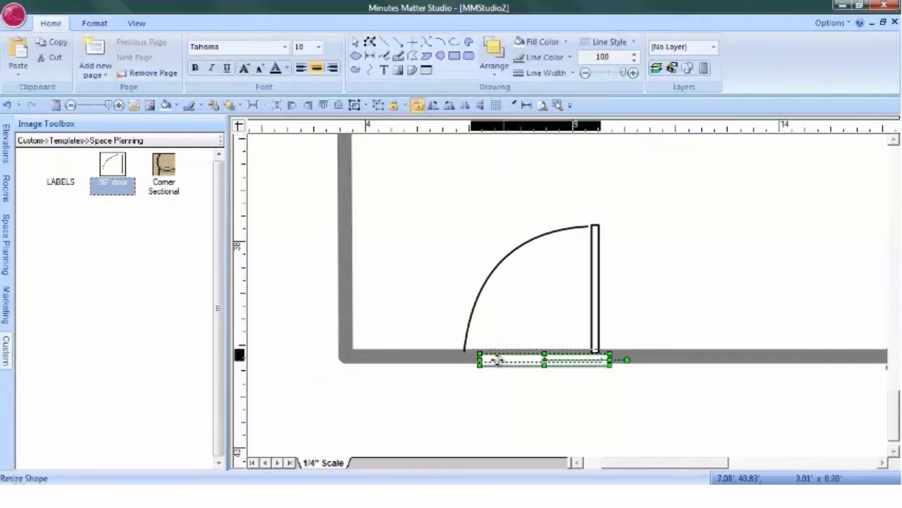
{"action": "left_click_drag", "start_coordinate": [497, 361], "coordinate": [481, 357]}
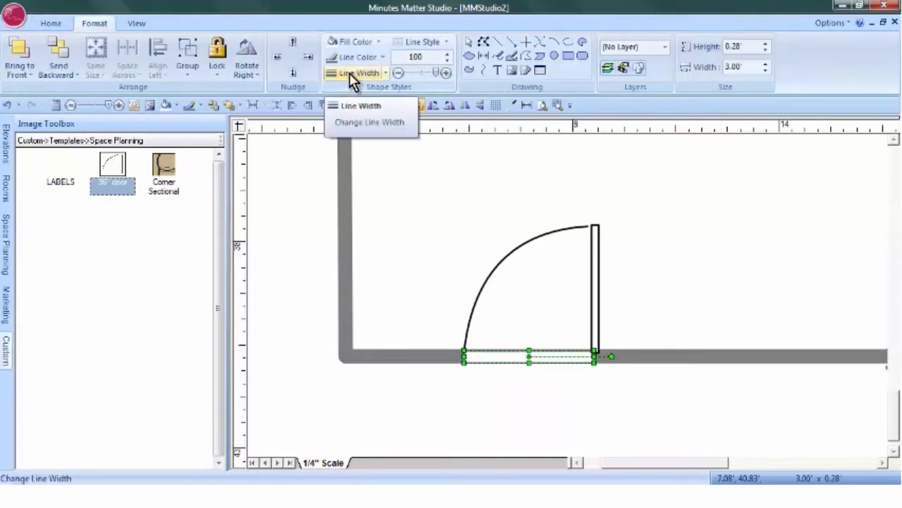
{"action": "left_click", "coordinate": [554, 427]}
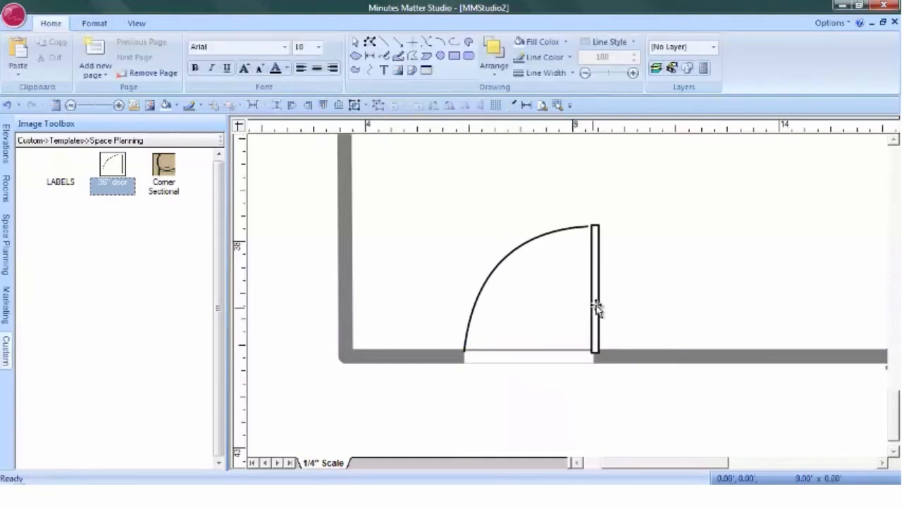
{"action": "left_click", "coordinate": [539, 358]}
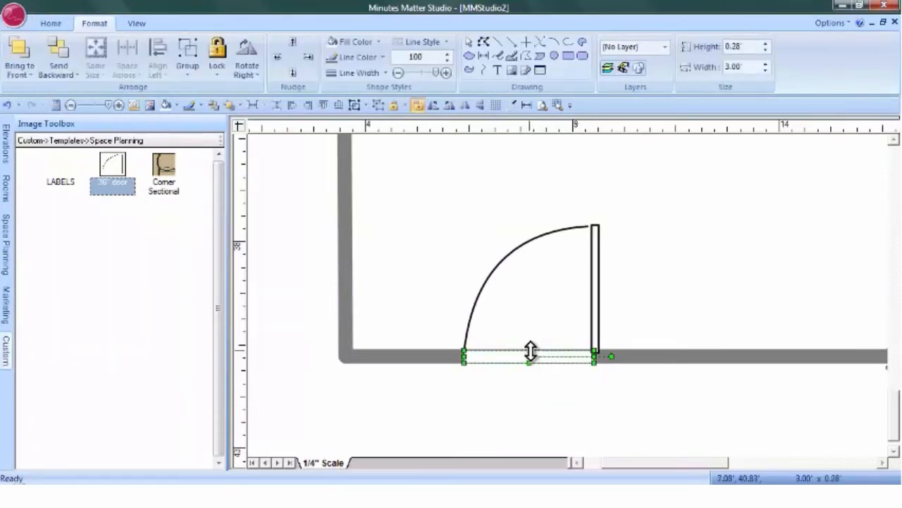
{"action": "left_click", "coordinate": [562, 395]}
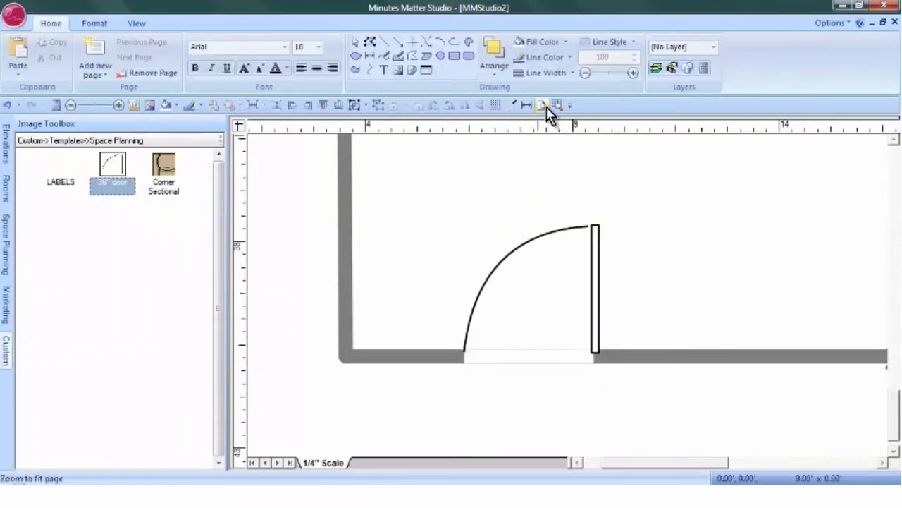
Step: Reduce the height of the two windows in the lower wall to about 0.36' so they match the wall thickness
{"action": "left_click", "coordinate": [544, 106]}
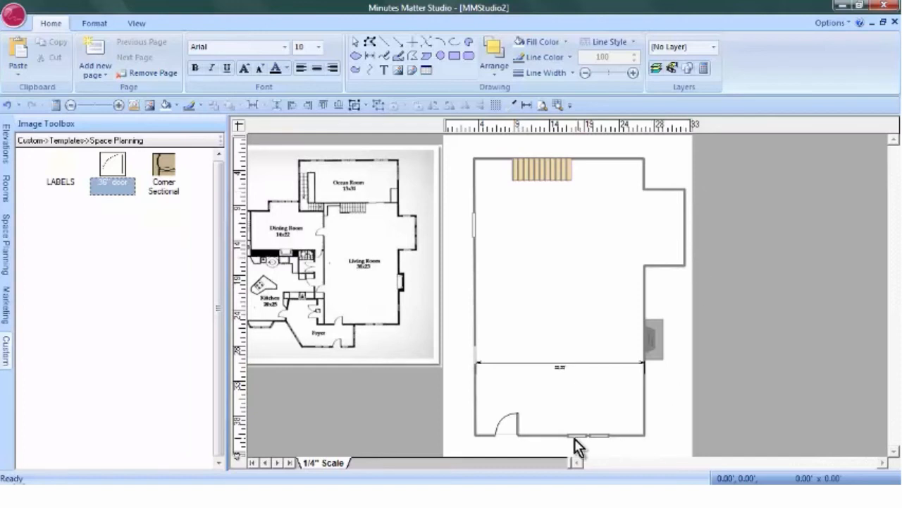
{"action": "left_click", "coordinate": [558, 104]}
{"action": "left_click_drag", "start_coordinate": [555, 416], "coordinate": [620, 462]}
{"action": "left_click", "coordinate": [512, 291]}
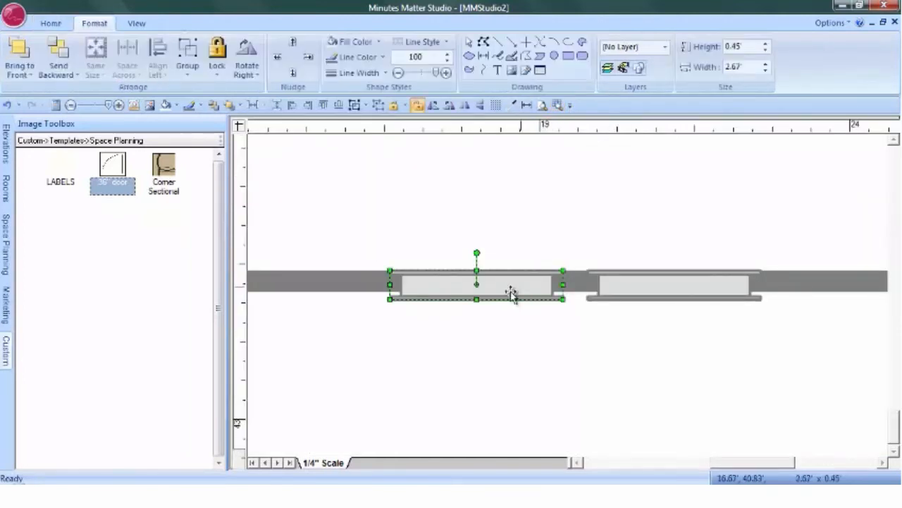
{"action": "left_click", "coordinate": [677, 289]}
{"action": "left_click_drag", "start_coordinate": [675, 300], "coordinate": [676, 293]}
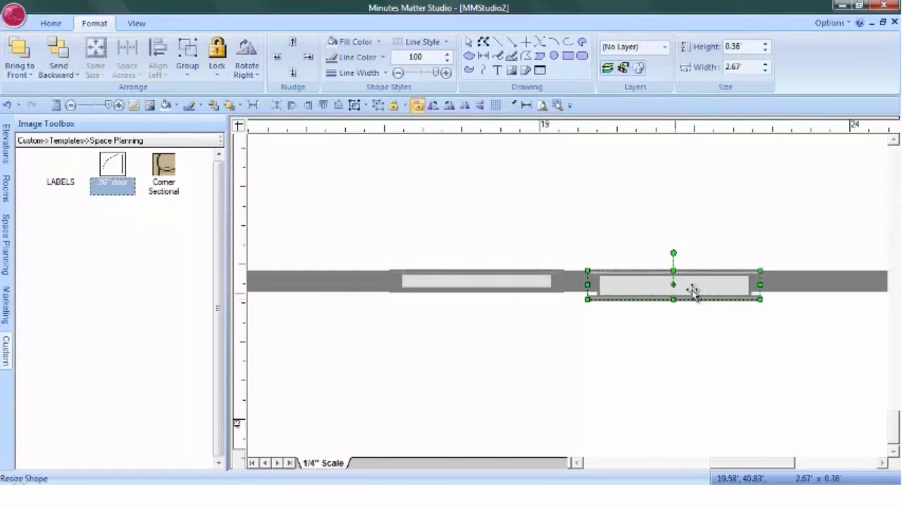
{"action": "left_click", "coordinate": [543, 105]}
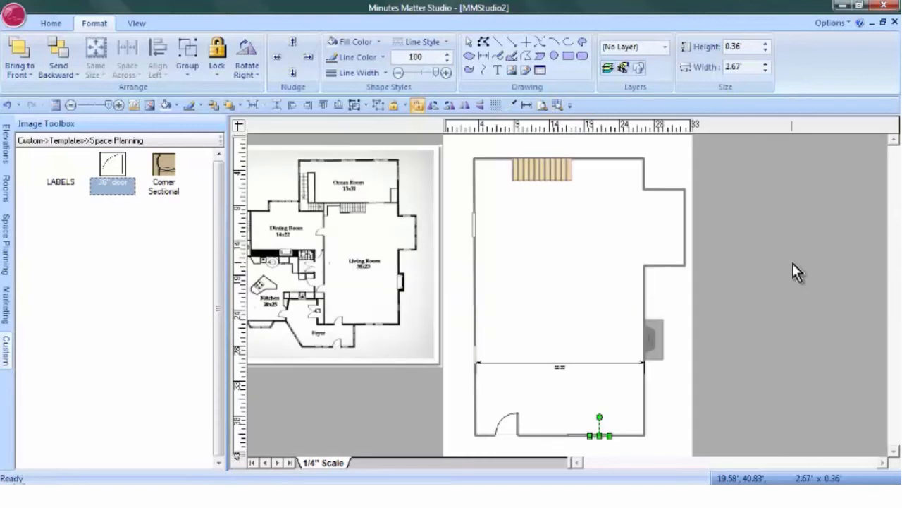
{"action": "left_click", "coordinate": [796, 272]}
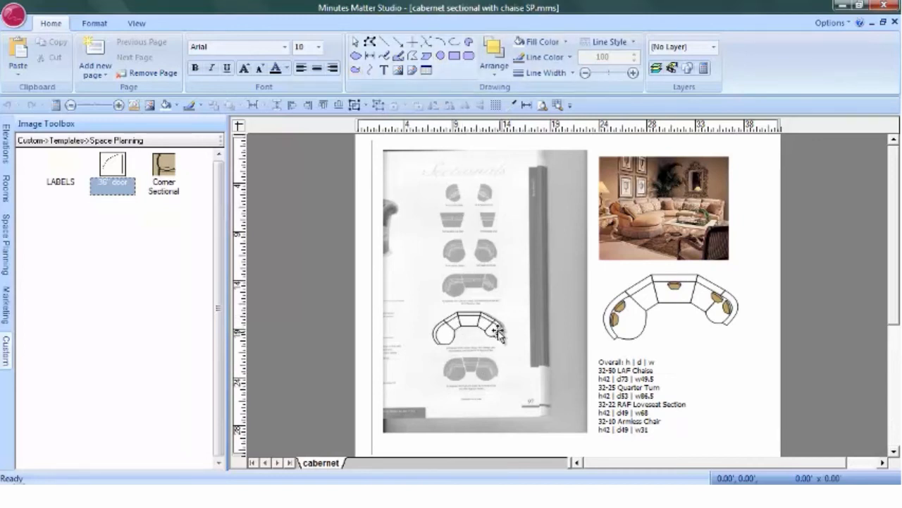
Step: Copy the curved sectional with its pillows from cabernet sectional with chaise SP.mms and close that drawing
{"action": "mouse_move", "coordinate": [776, 260]}
{"action": "left_mouse_down"}
{"action": "mouse_move", "coordinate": [721, 278]}
{"action": "mouse_move", "coordinate": [587, 358]}
{"action": "left_mouse_up"}
{"action": "right_click", "coordinate": [669, 282]}
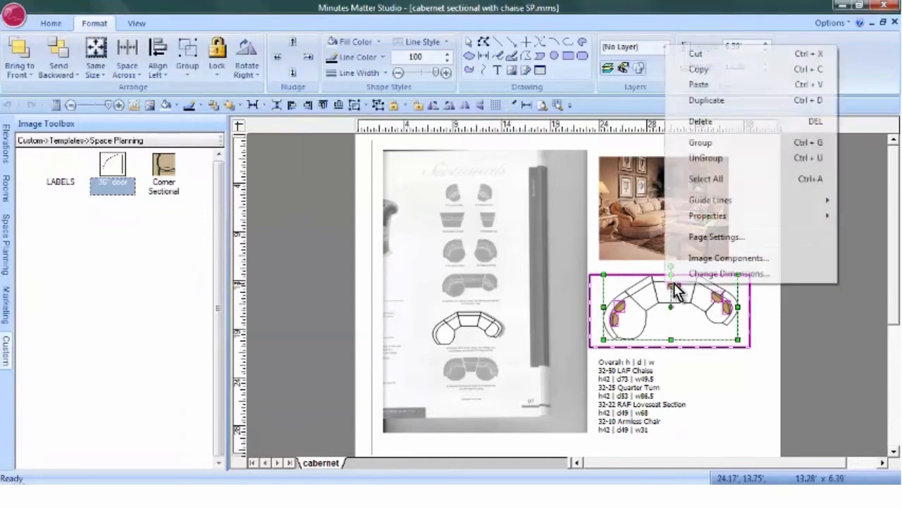
{"action": "left_click", "coordinate": [700, 85]}
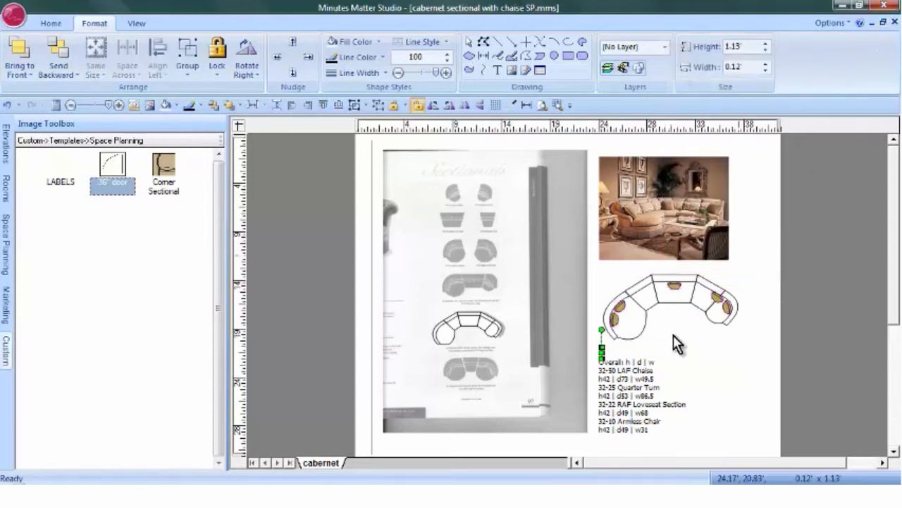
{"action": "mouse_move", "coordinate": [755, 260]}
{"action": "left_mouse_down"}
{"action": "mouse_move", "coordinate": [604, 323]}
{"action": "mouse_move", "coordinate": [573, 374]}
{"action": "left_mouse_up"}
{"action": "right_click", "coordinate": [665, 300]}
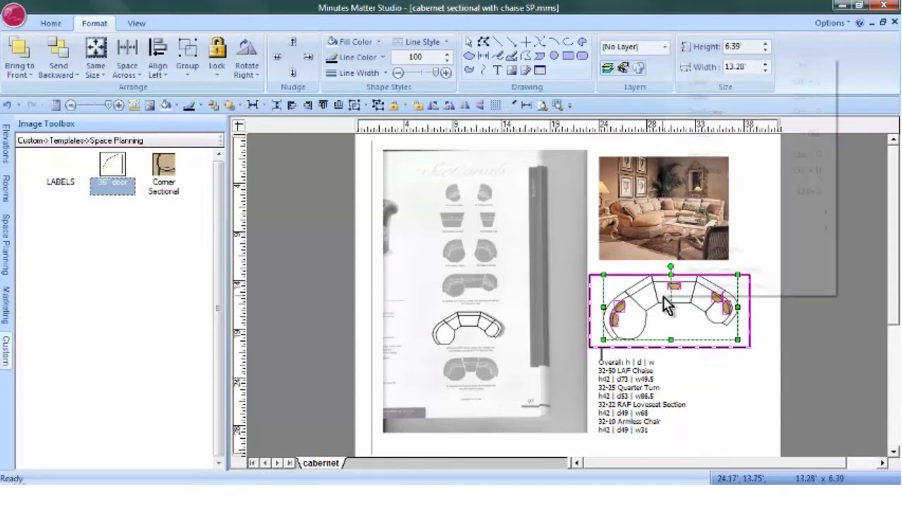
{"action": "left_click", "coordinate": [700, 86]}
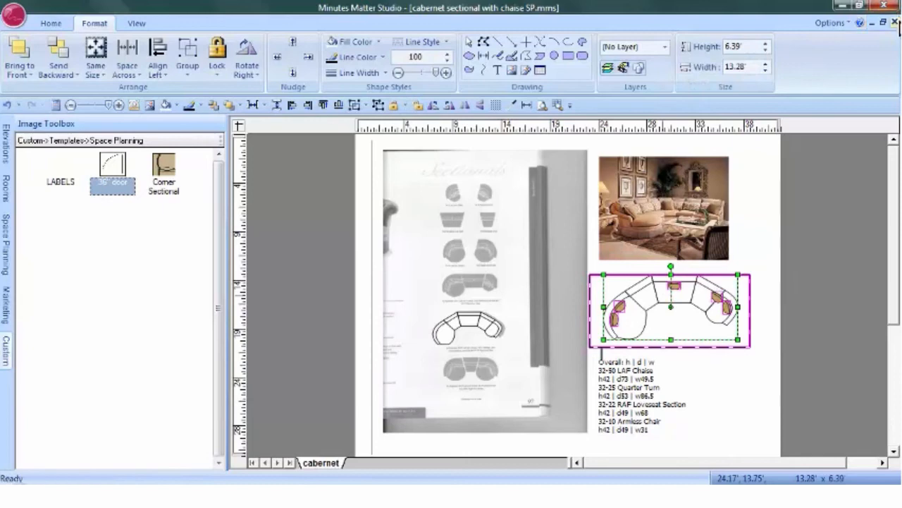
{"action": "left_click", "coordinate": [894, 23]}
{"action": "left_click", "coordinate": [450, 262]}
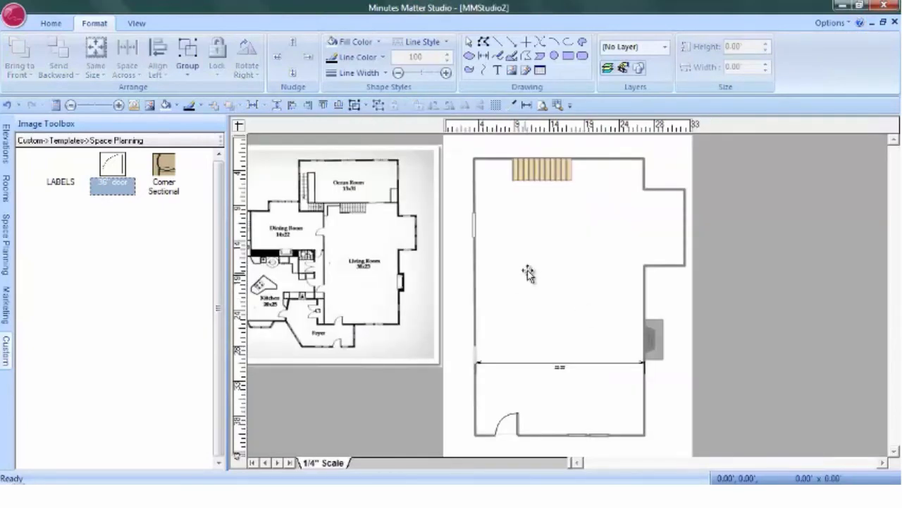
Step: Paste the sectional into the living room plan, rotate it right and place it facing the fireplace
{"action": "right_click", "coordinate": [528, 274]}
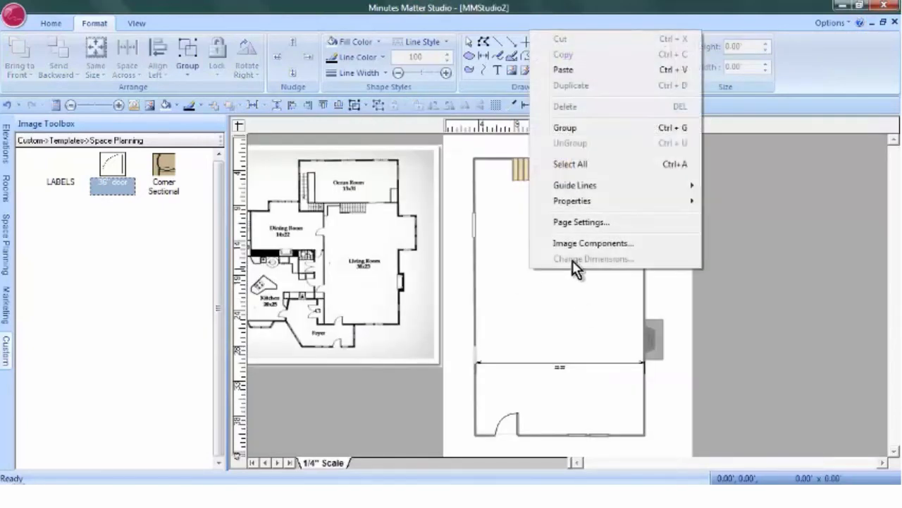
{"action": "left_click", "coordinate": [604, 71]}
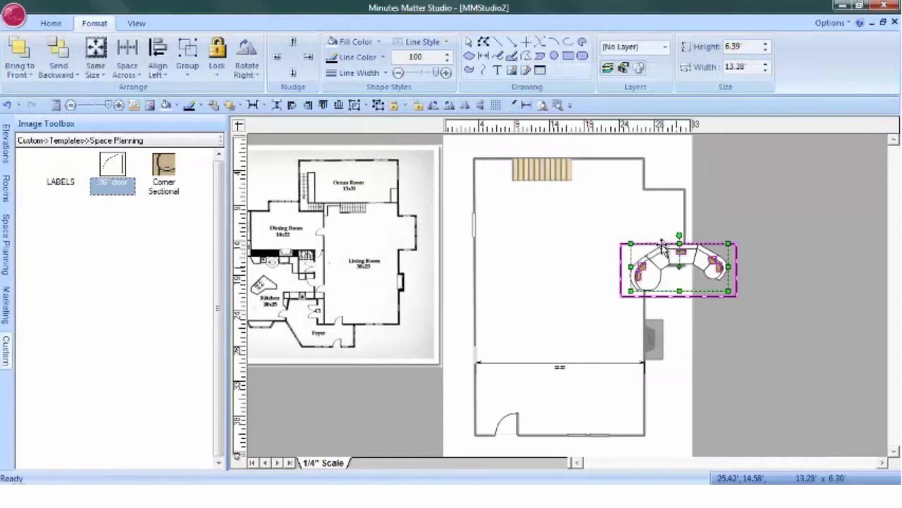
{"action": "left_click", "coordinate": [255, 75]}
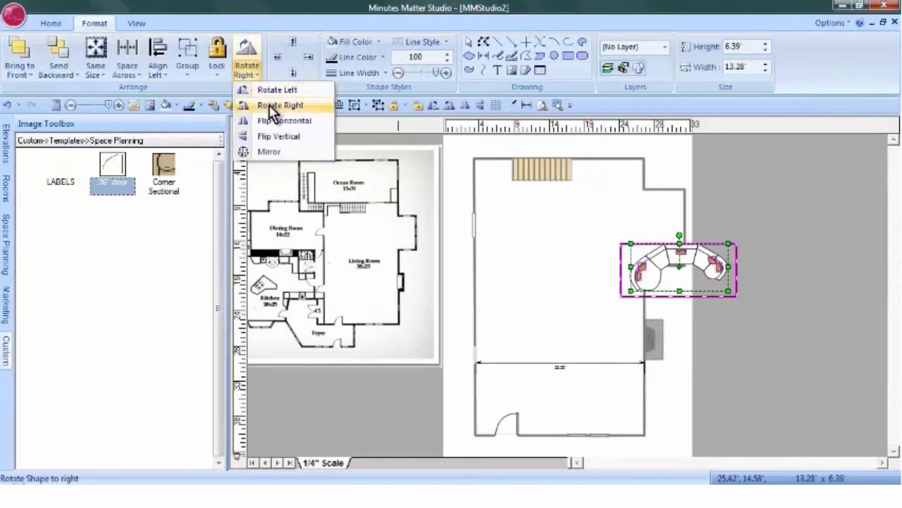
{"action": "left_click", "coordinate": [275, 105]}
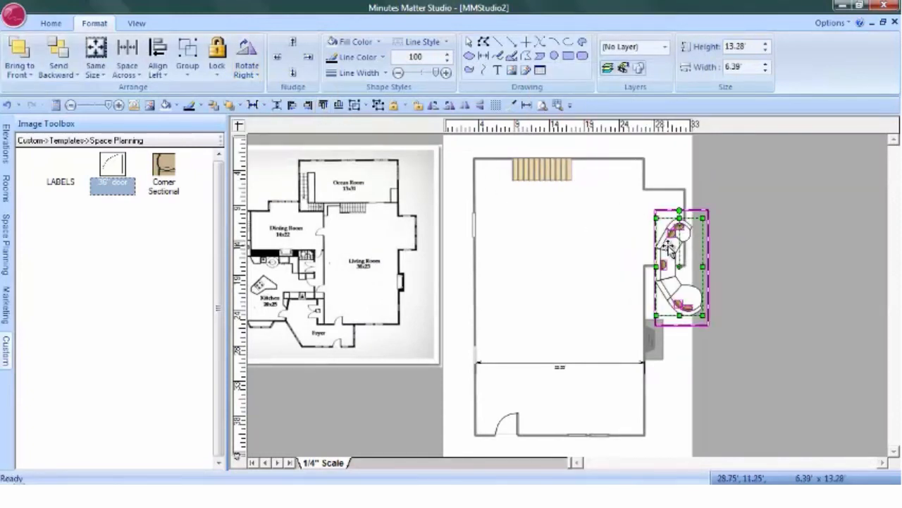
{"action": "left_click_drag", "start_coordinate": [668, 247], "coordinate": [562, 366]}
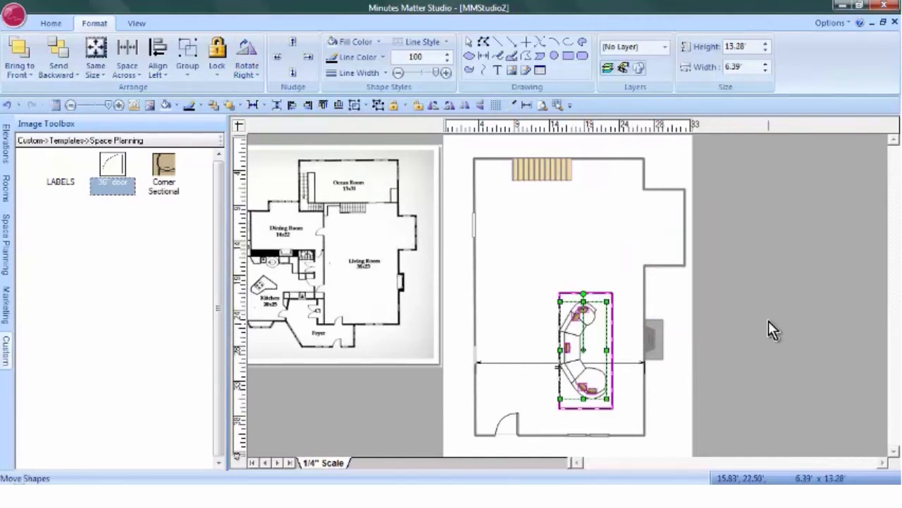
{"action": "left_click", "coordinate": [769, 319]}
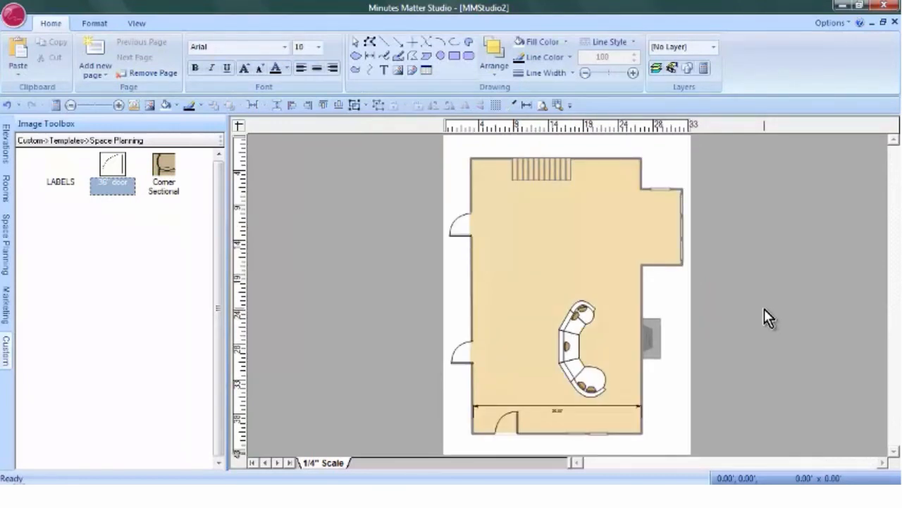
Step: Change both the start and end arrows of the 23' dimension line to the open triangle style
{"action": "left_click", "coordinate": [557, 106]}
{"action": "left_click_drag", "start_coordinate": [464, 392], "coordinate": [502, 435]}
{"action": "left_click", "coordinate": [544, 291]}
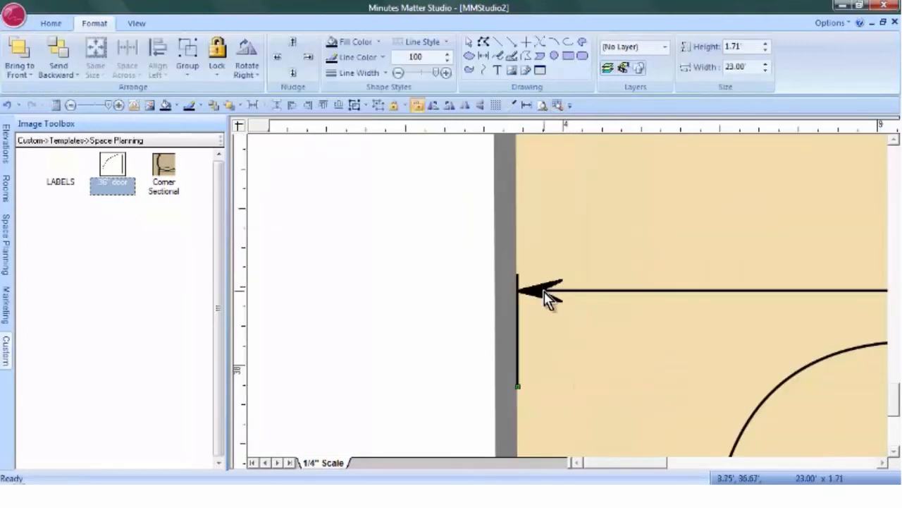
{"action": "right_click", "coordinate": [544, 292]}
{"action": "mouse_move", "coordinate": [594, 227]}
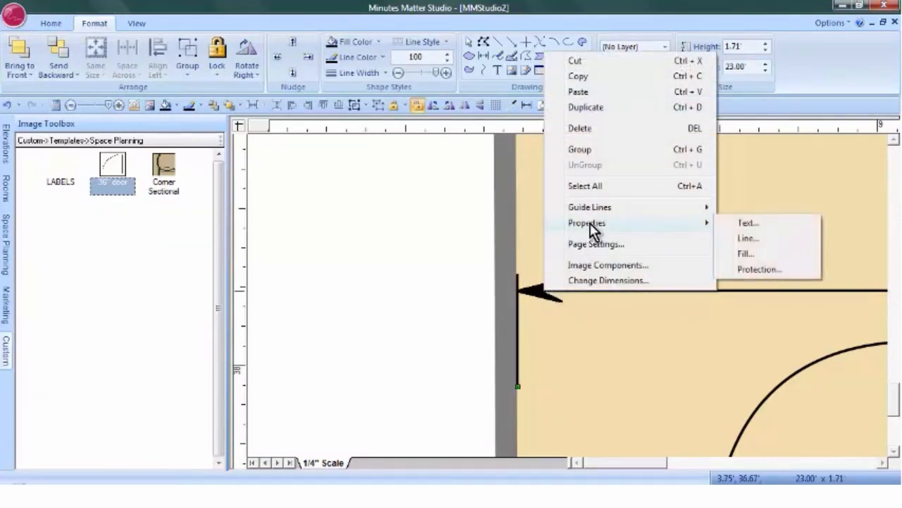
{"action": "left_click", "coordinate": [748, 239]}
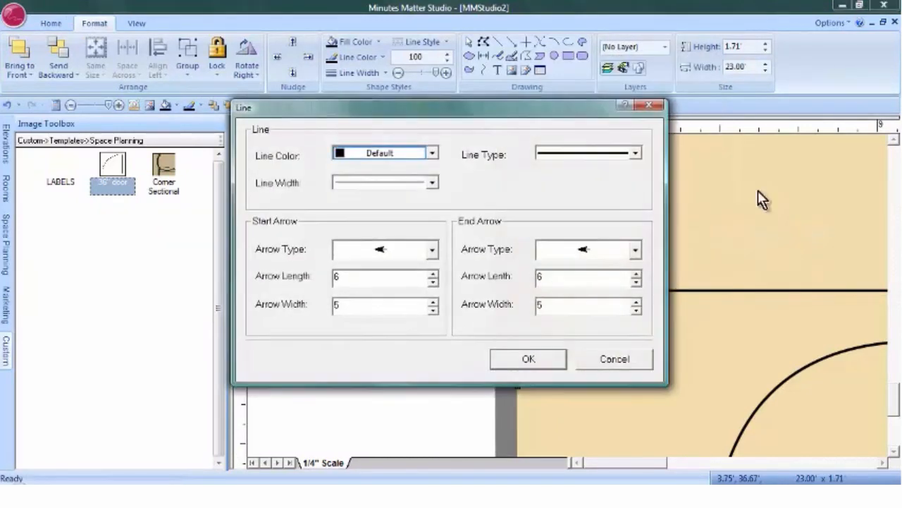
{"action": "left_click", "coordinate": [433, 250]}
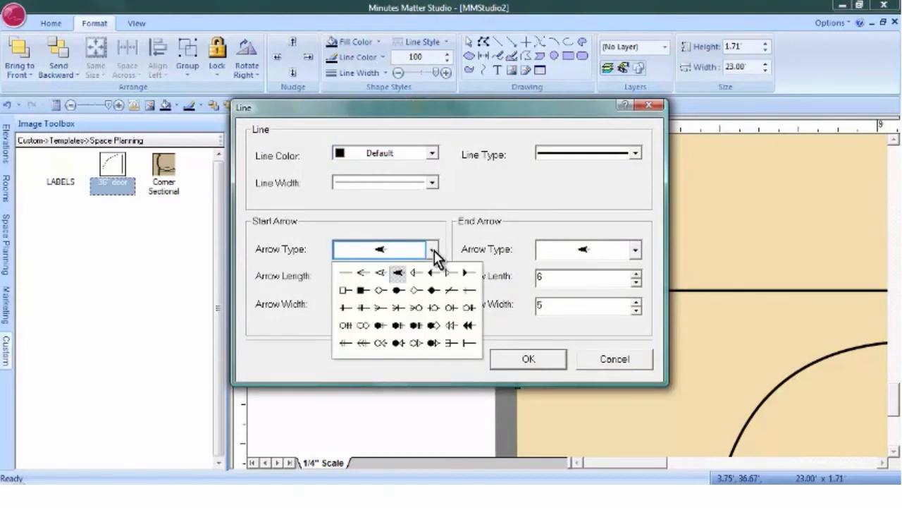
{"action": "left_click", "coordinate": [419, 273]}
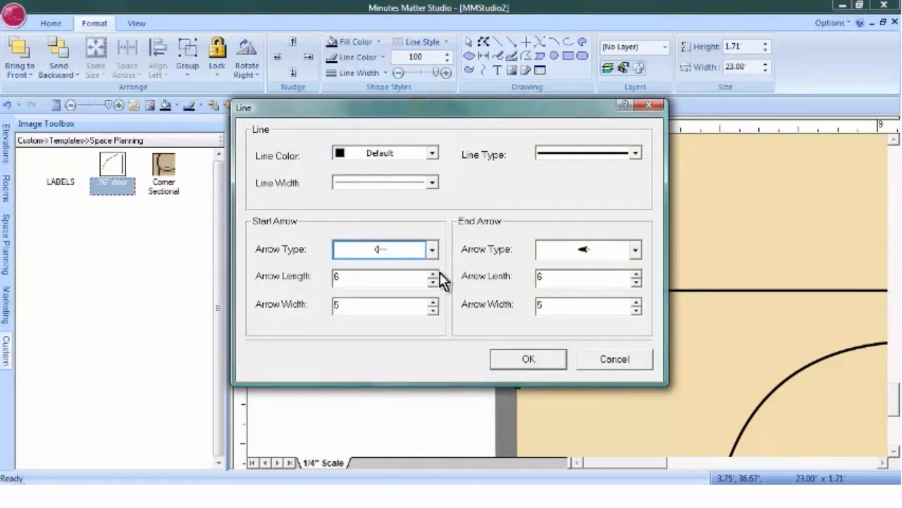
{"action": "left_click", "coordinate": [636, 249]}
{"action": "left_click", "coordinate": [618, 274]}
{"action": "left_click", "coordinate": [540, 357]}
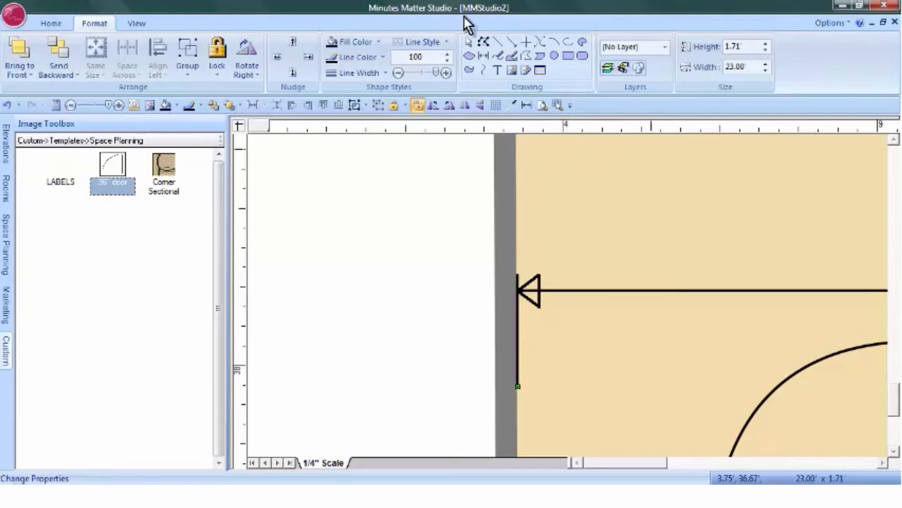
Step: Set the 23' dimension line's text to the Flux Architect font at size 20
{"action": "left_click", "coordinate": [53, 25]}
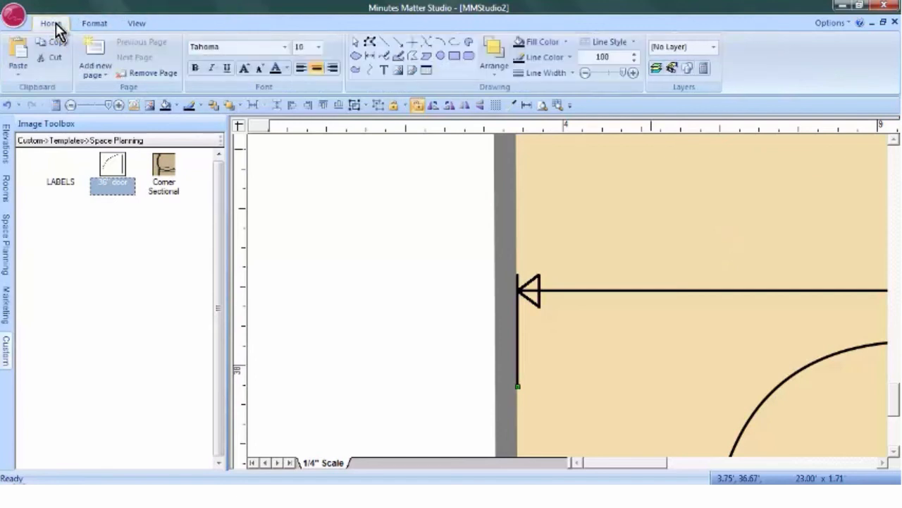
{"action": "left_click", "coordinate": [285, 47]}
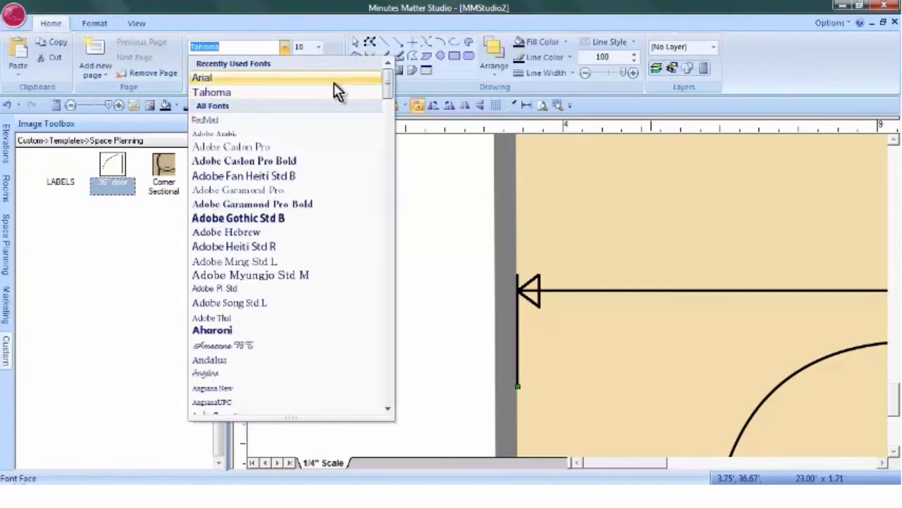
{"action": "left_click_drag", "start_coordinate": [388, 81], "coordinate": [391, 196]}
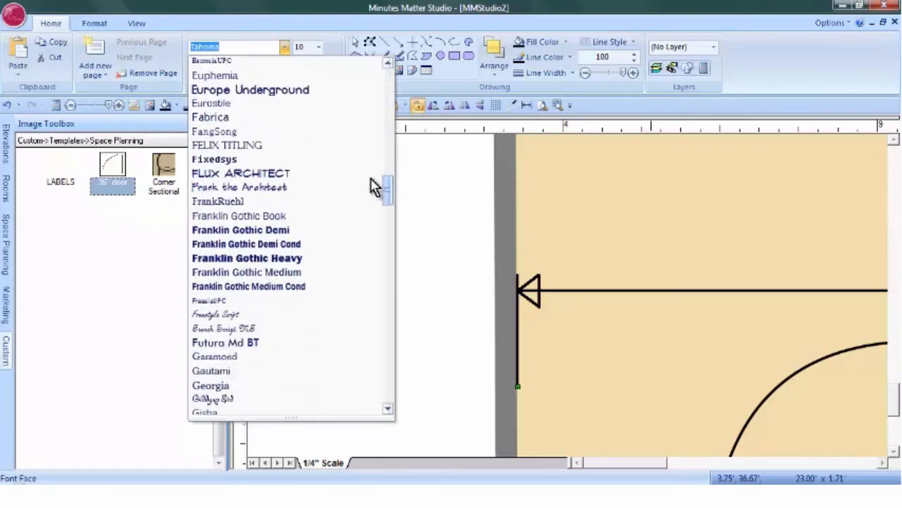
{"action": "left_click", "coordinate": [251, 173]}
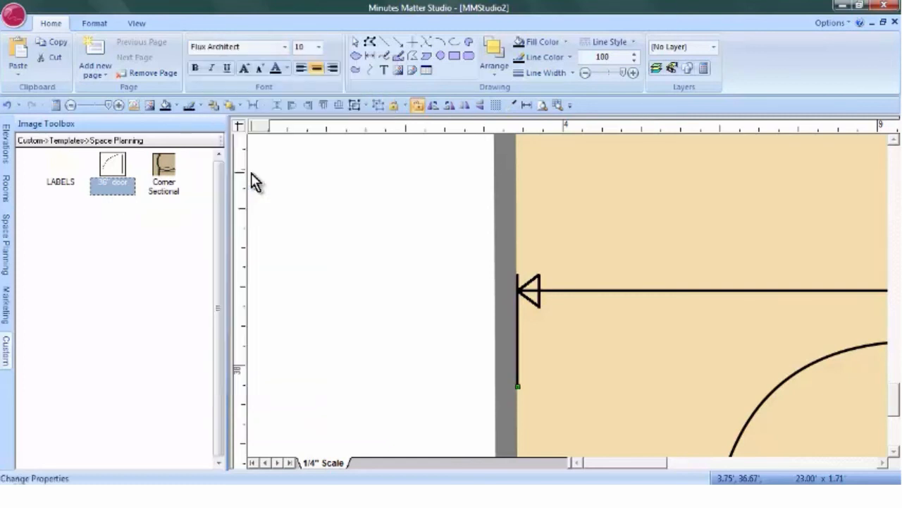
{"action": "left_click", "coordinate": [319, 48]}
{"action": "left_click", "coordinate": [300, 172]}
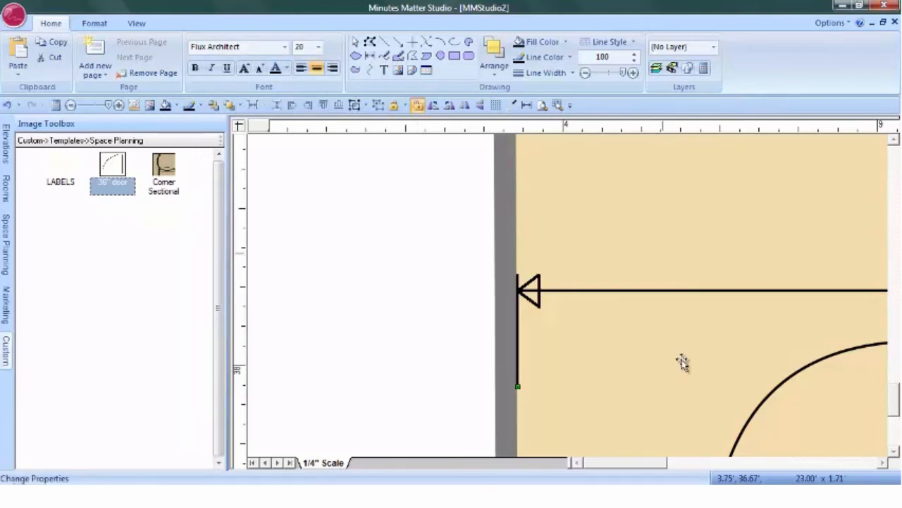
{"action": "left_click_drag", "start_coordinate": [626, 466], "coordinate": [703, 468]}
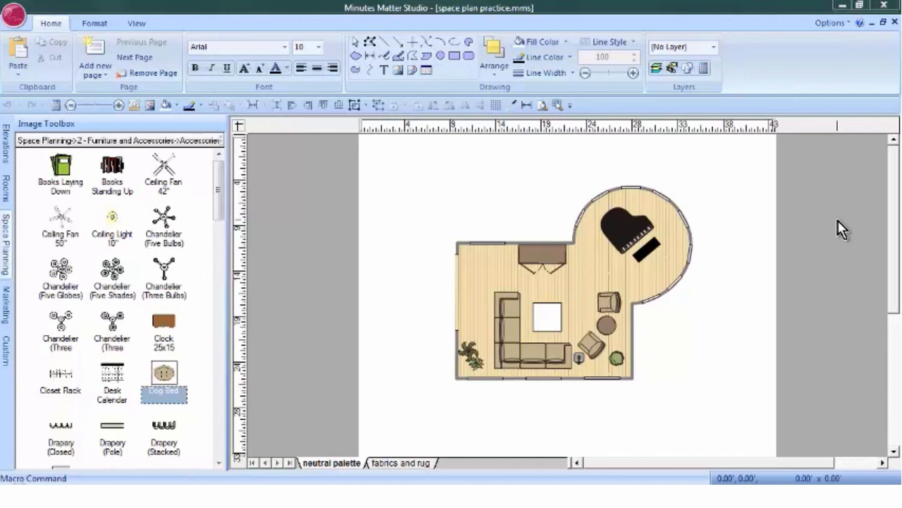
Step: Switch to the fabrics and rug page and examine the patterned rug and seating area of the great room up close
{"action": "left_click", "coordinate": [399, 465]}
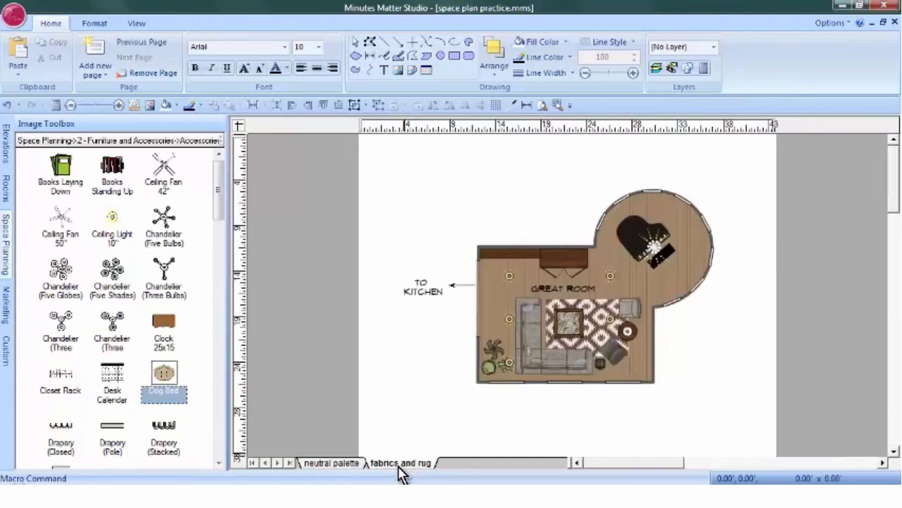
{"action": "left_click", "coordinate": [558, 105]}
{"action": "left_click_drag", "start_coordinate": [514, 289], "coordinate": [649, 377]}
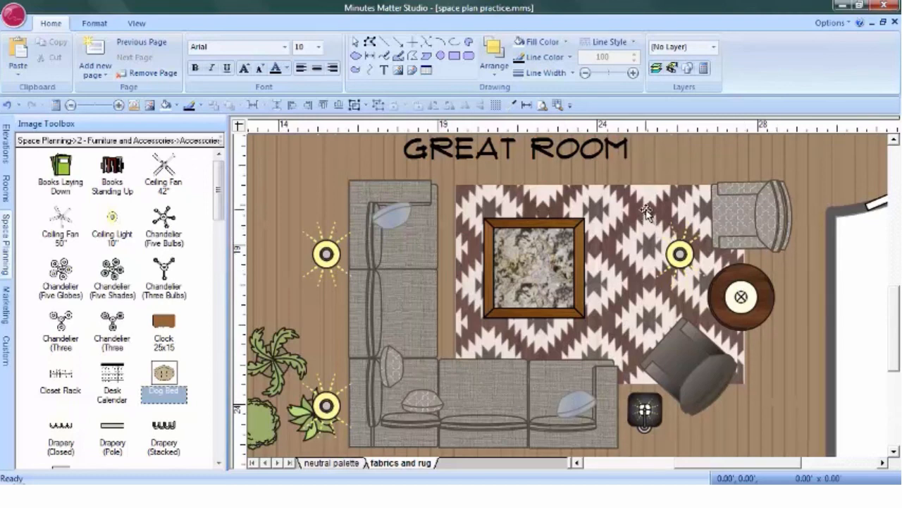
Step: Look up the rug image MadelineWeinribJordan_brown_gray_14.png in the Accessories image folder without inserting it, and return to the whole-page view
{"action": "left_click", "coordinate": [149, 108]}
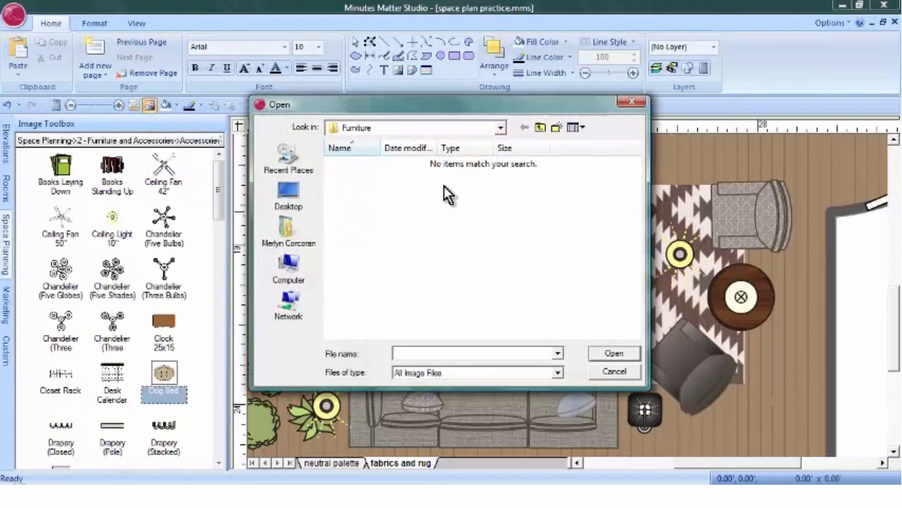
{"action": "left_click", "coordinate": [540, 127]}
{"action": "double_click", "coordinate": [363, 168]}
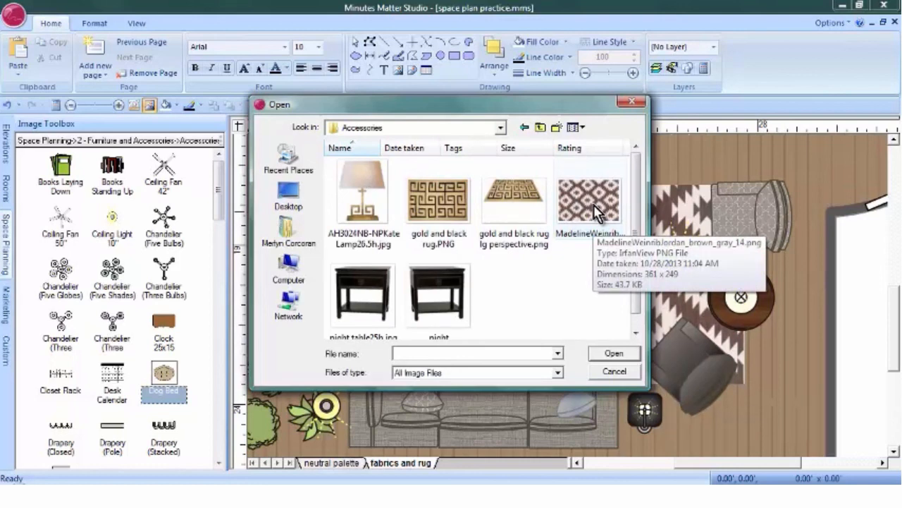
{"action": "left_click", "coordinate": [632, 103]}
{"action": "left_click", "coordinate": [541, 106]}
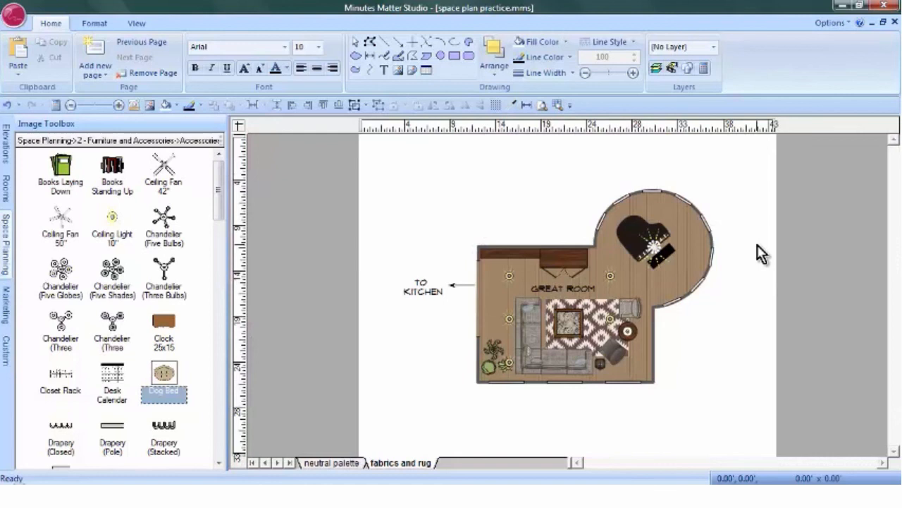
Step: Add the space planning Dog Bed and the Labrador from the custom Accessories favorites beside the great room plan
{"action": "mouse_move", "coordinate": [161, 372]}
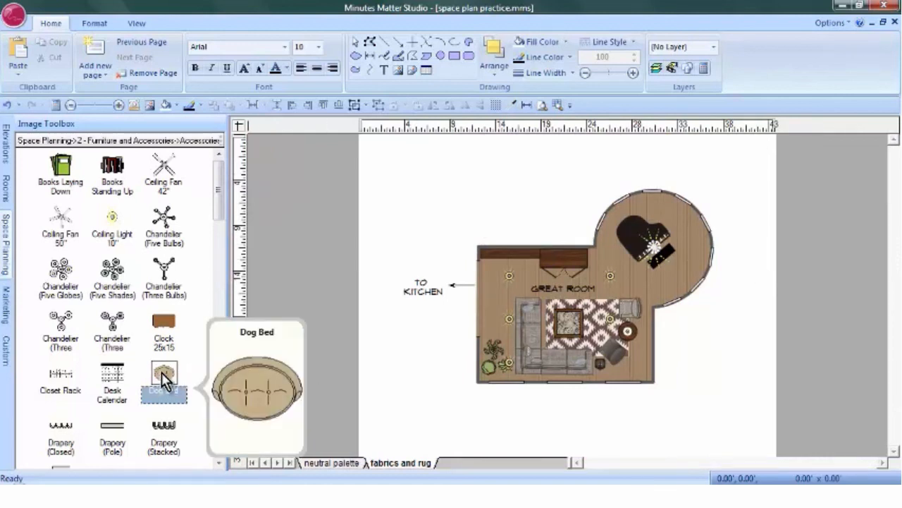
{"action": "left_click_drag", "start_coordinate": [161, 372], "coordinate": [698, 348]}
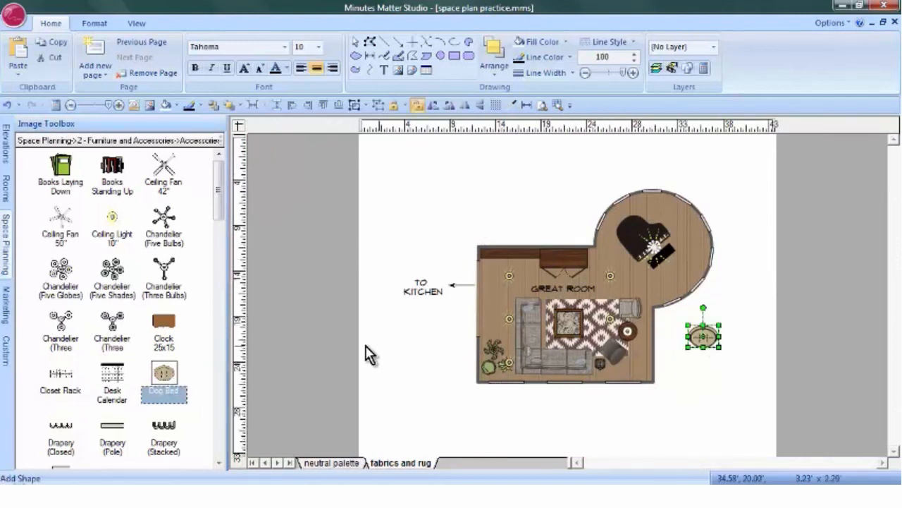
{"action": "left_click", "coordinate": [6, 349]}
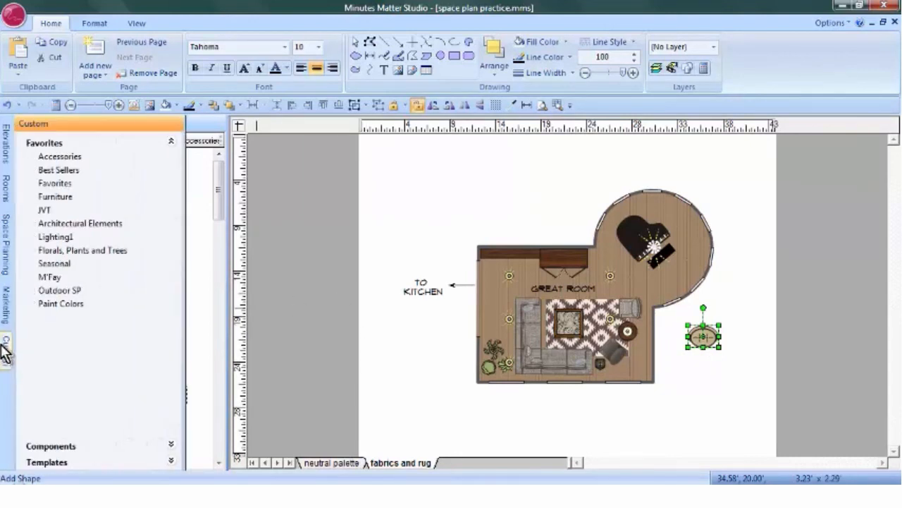
{"action": "left_click", "coordinate": [56, 157]}
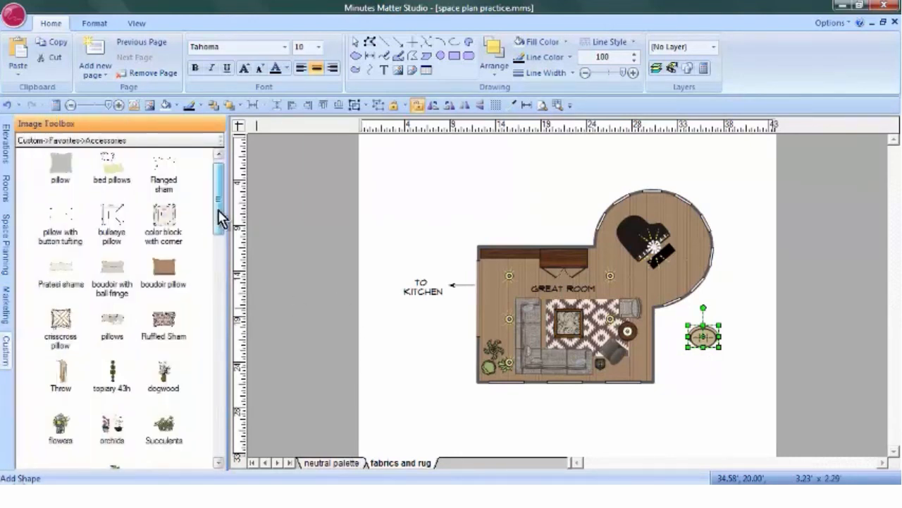
{"action": "left_click_drag", "start_coordinate": [220, 219], "coordinate": [225, 314]}
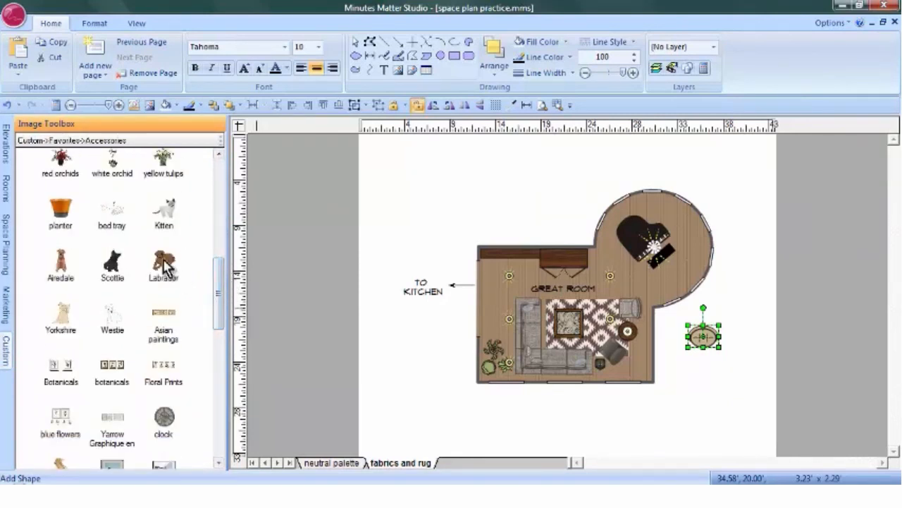
{"action": "left_click_drag", "start_coordinate": [164, 266], "coordinate": [764, 295]}
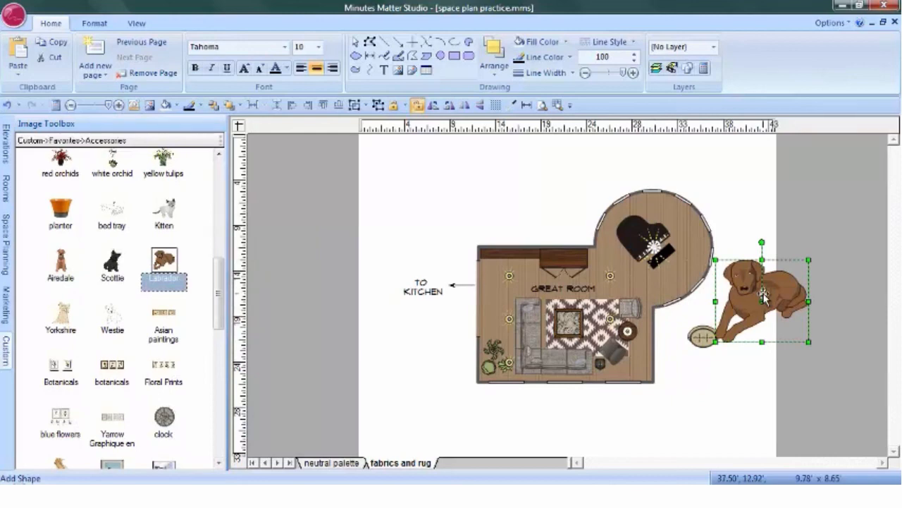
Step: Set the Labrador's height to 2 feet with the aspect ratio kept and place it on the dog bed
{"action": "right_click", "coordinate": [764, 296]}
{"action": "left_click", "coordinate": [660, 283]}
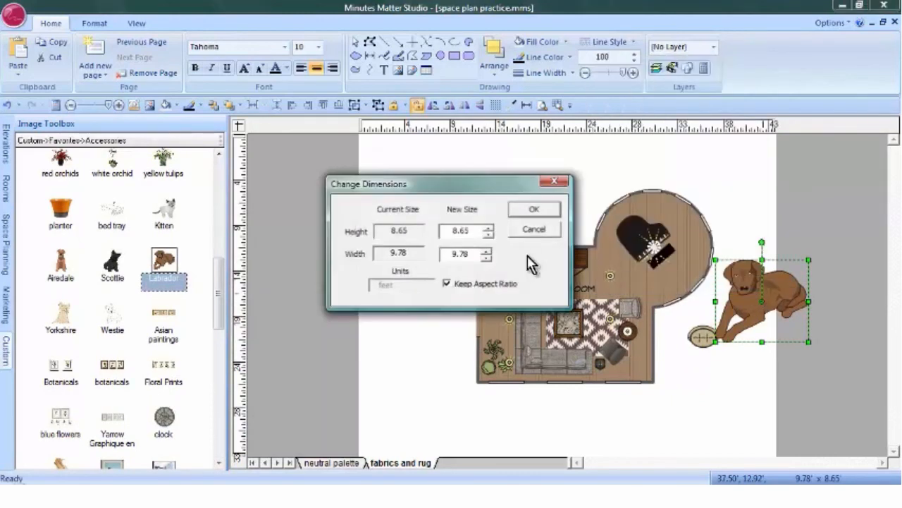
{"action": "double_click", "coordinate": [466, 231]}
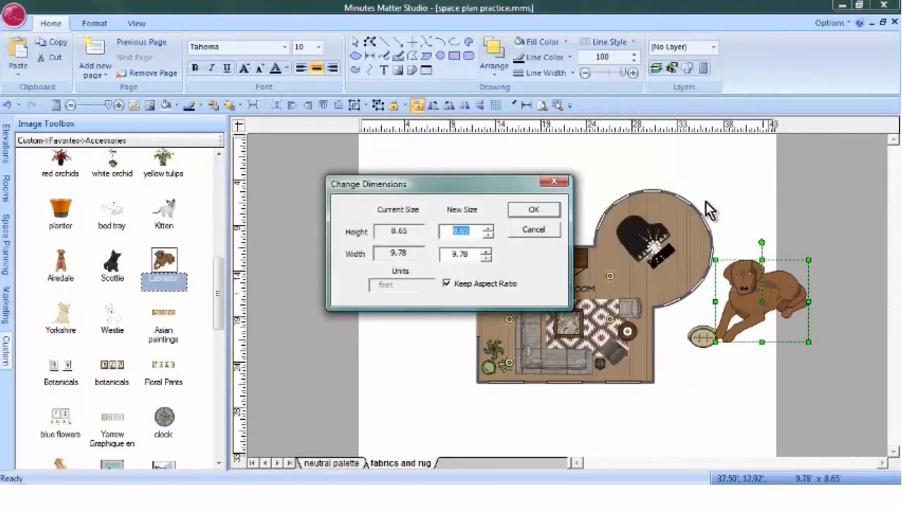
{"action": "type", "text": "2"}
{"action": "left_click", "coordinate": [557, 210]}
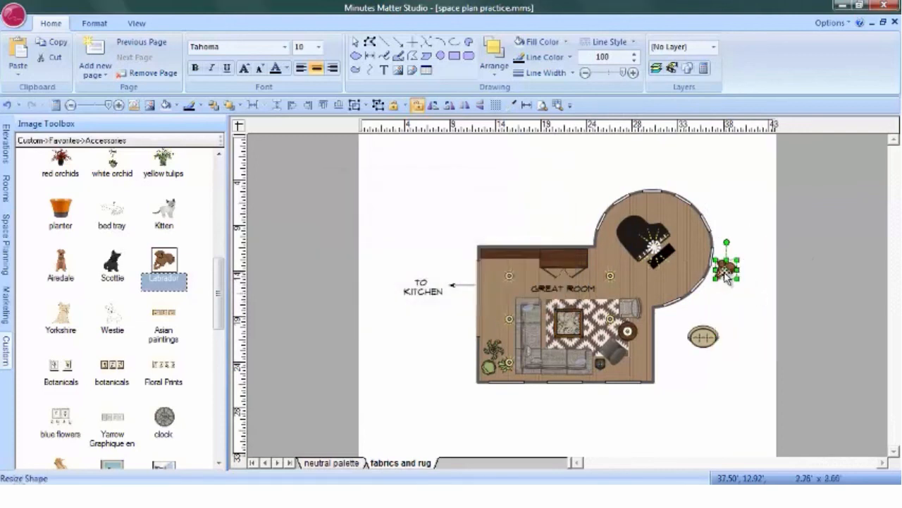
{"action": "left_click_drag", "start_coordinate": [719, 286], "coordinate": [698, 353]}
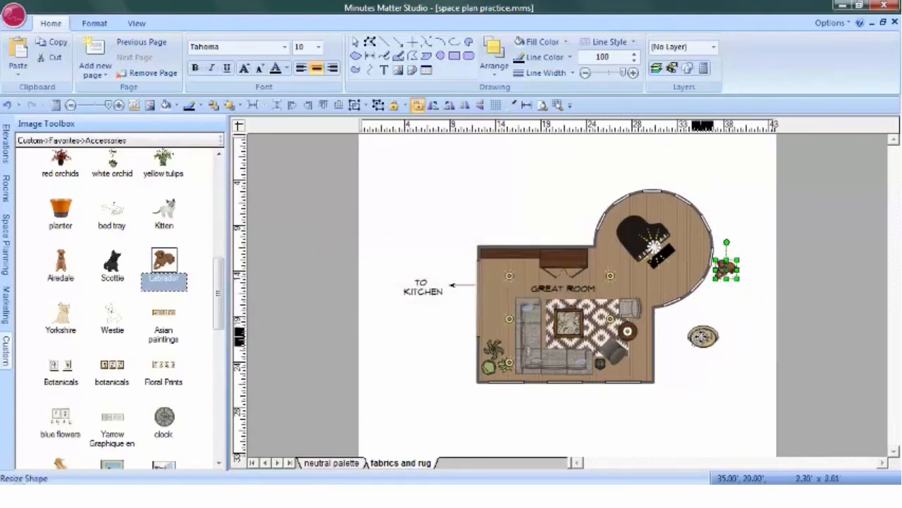
Step: Group the Labrador with the dog bed and move the group into the round room just below the piano bench
{"action": "left_click_drag", "start_coordinate": [743, 328], "coordinate": [675, 362]}
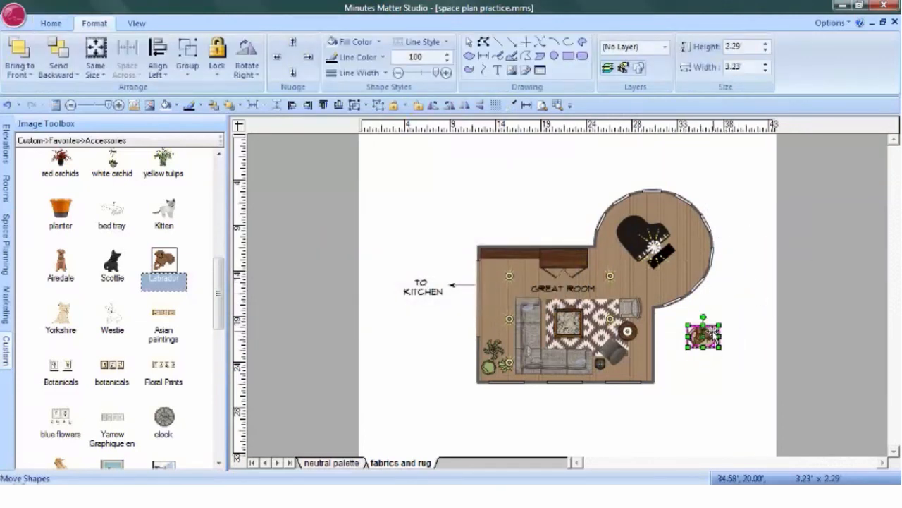
{"action": "right_click", "coordinate": [705, 345]}
{"action": "left_click", "coordinate": [749, 191]}
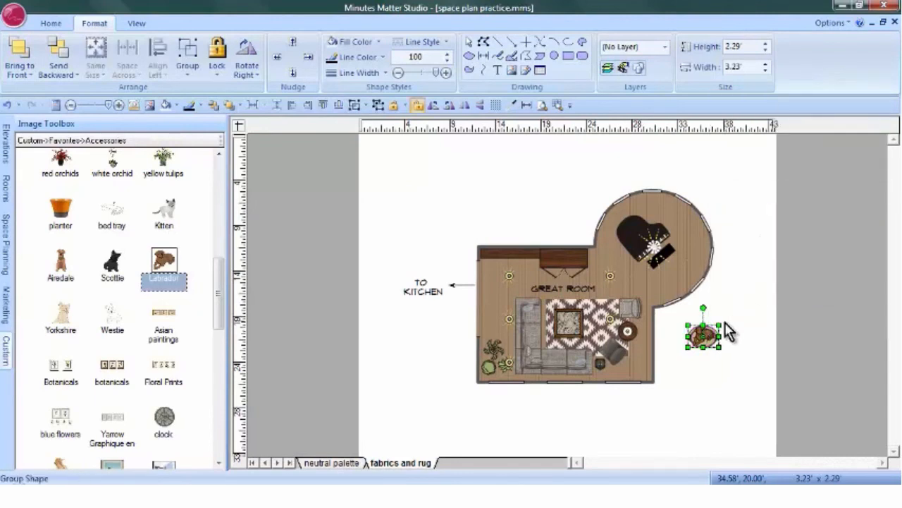
{"action": "left_click_drag", "start_coordinate": [704, 336], "coordinate": [680, 273]}
{"action": "left_click", "coordinate": [812, 263]}
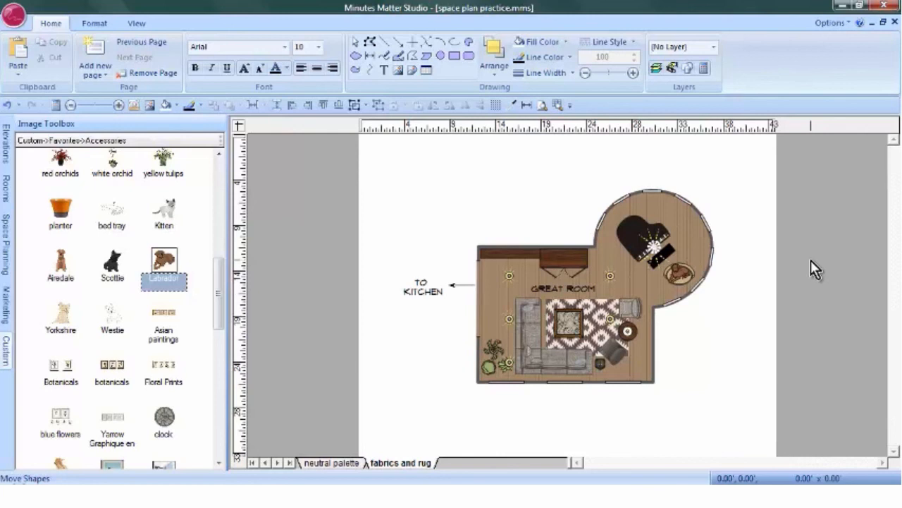